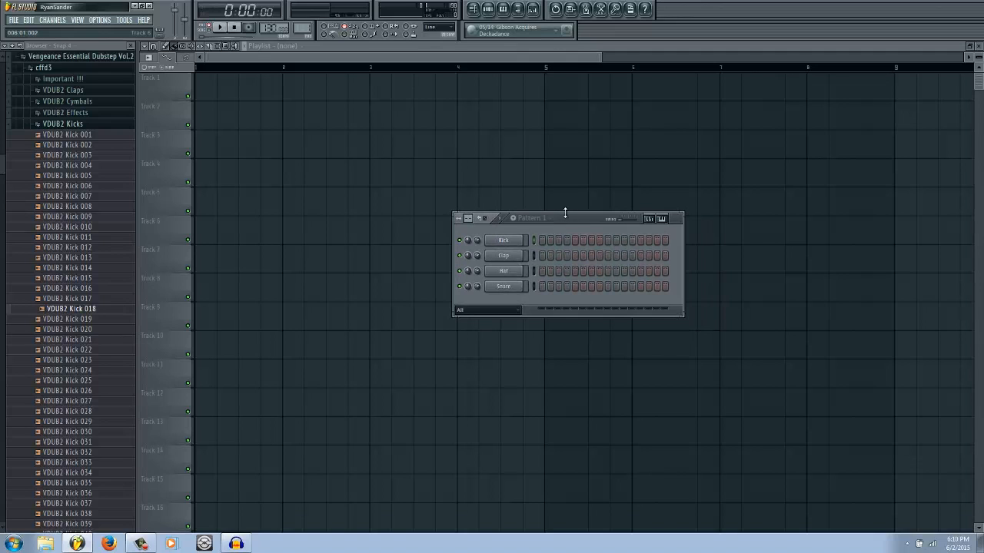
left_click_drag(565, 217, 548, 208)
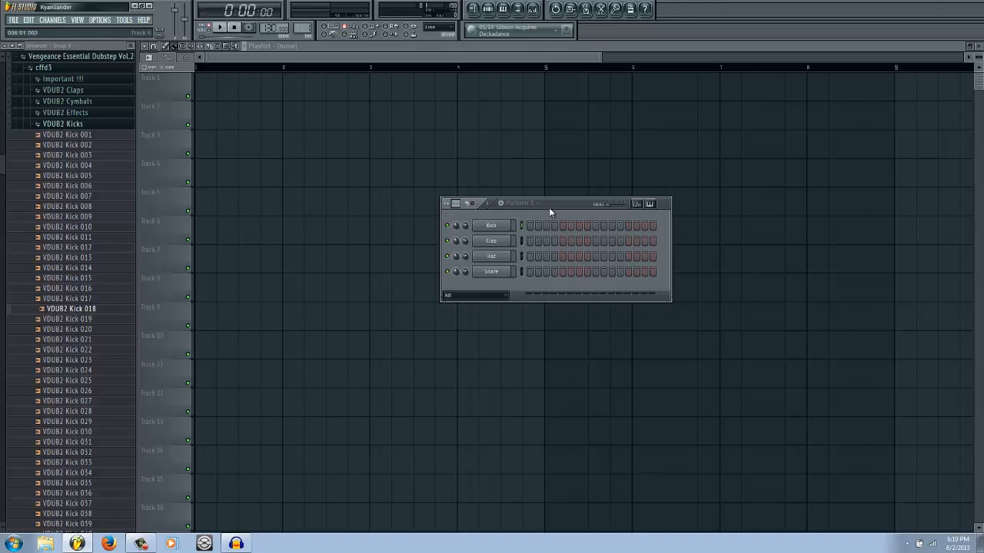
left_click_drag(558, 204, 551, 226)
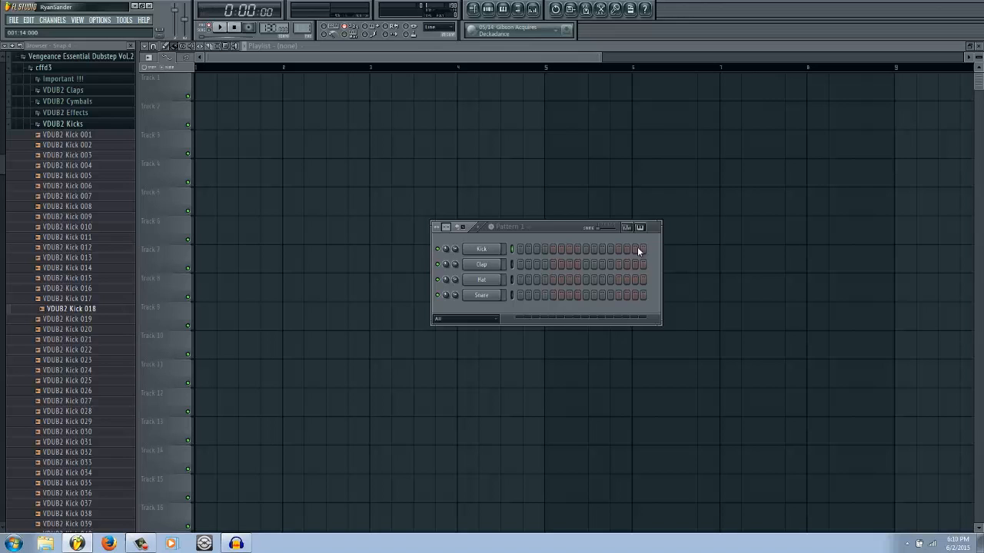
left_click_drag(553, 228, 594, 223)
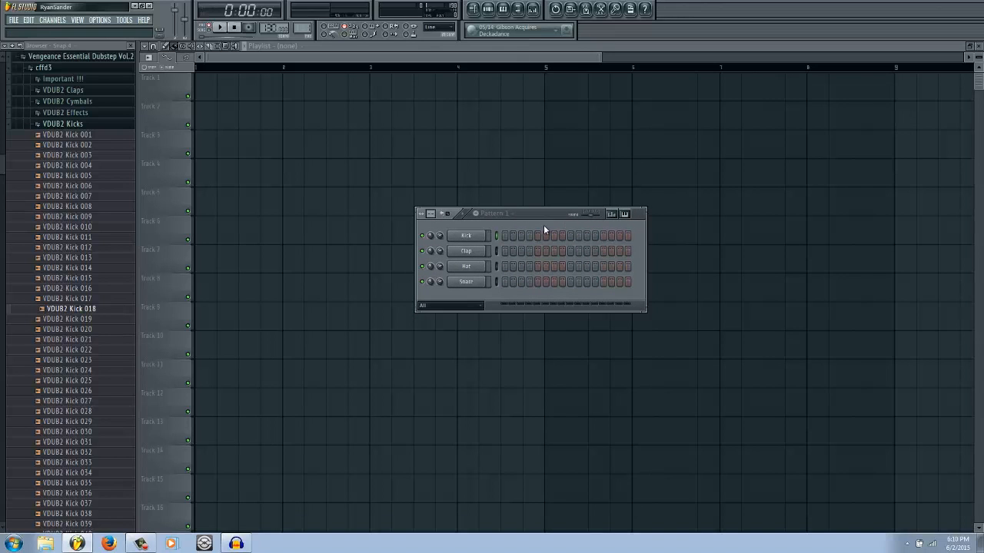
left_click_drag(543, 214, 561, 192)
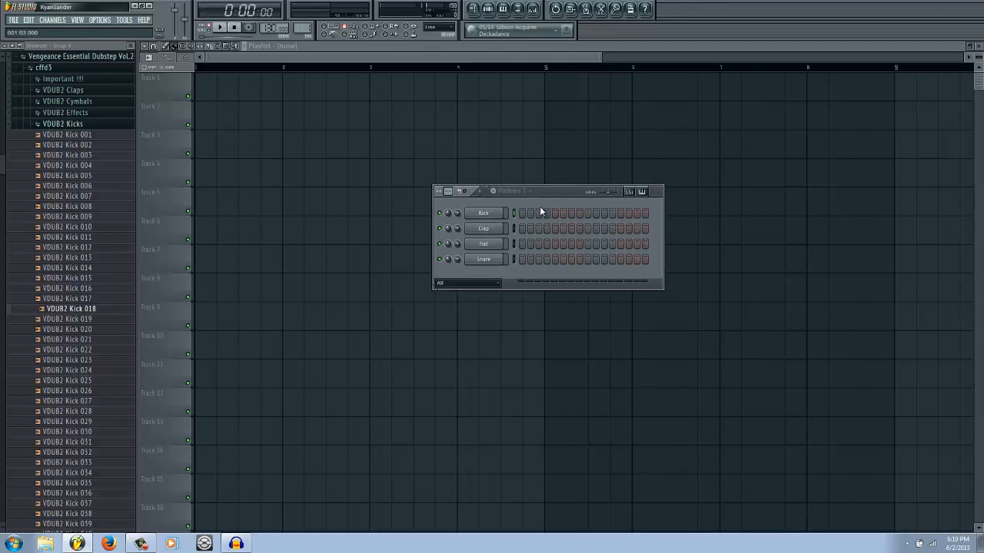
Add a Massive synthesizer channel to the pattern and move its plugin window clear of the browser.
left_click(63, 22)
mouse_move(57, 30)
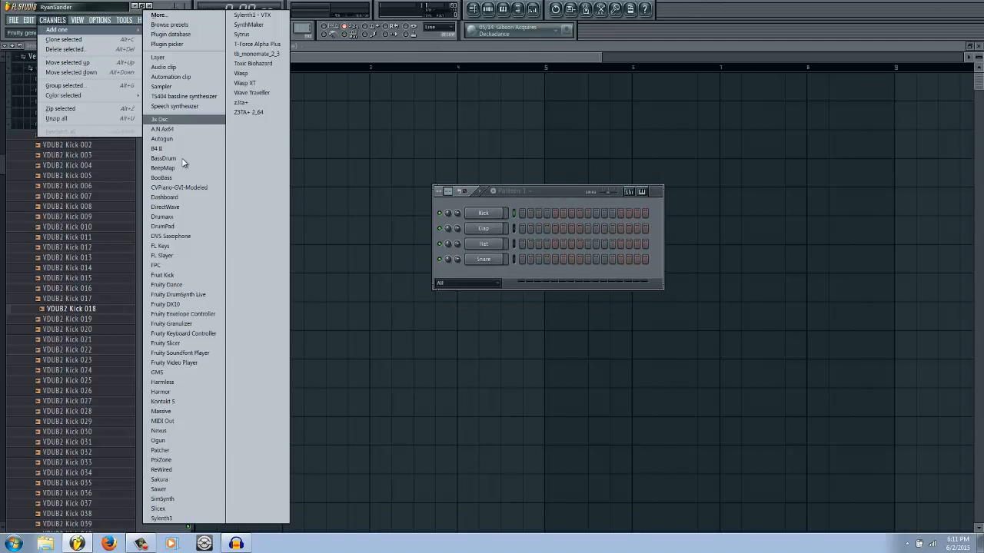
left_click(189, 413)
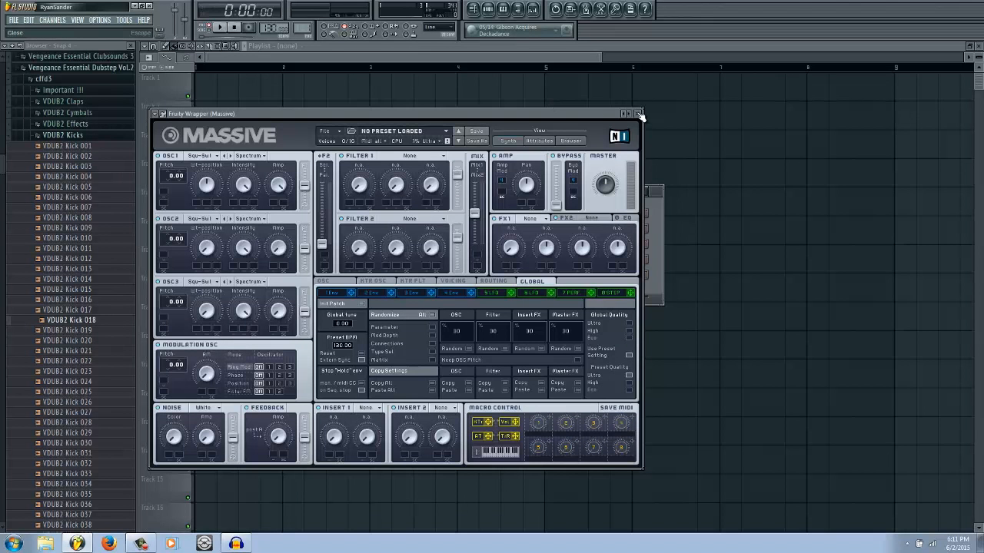
left_click_drag(517, 115, 607, 125)
Load the BASS - Bluey preset from Massive's sound browser.
left_click(660, 151)
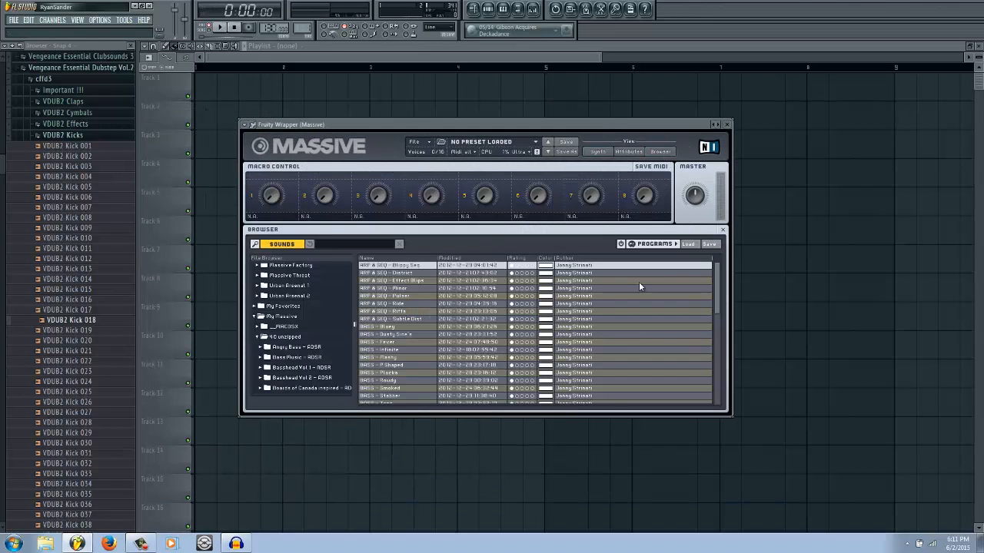
left_click(442, 358)
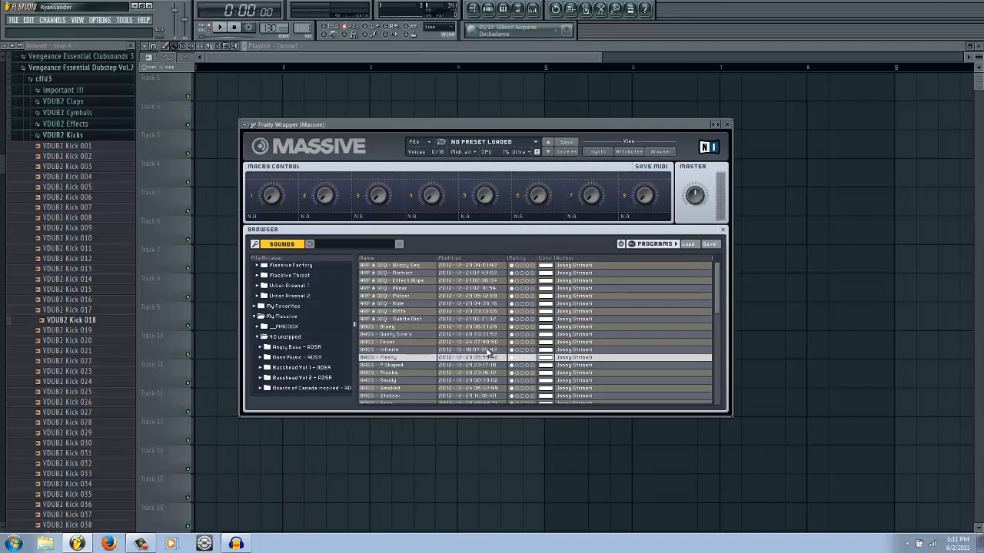
left_click(376, 327)
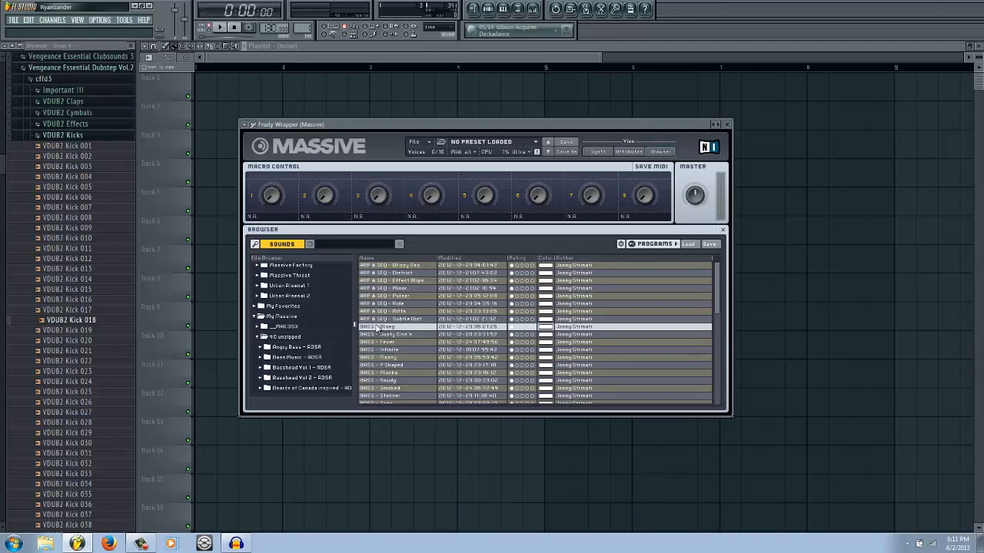
double_click(377, 327)
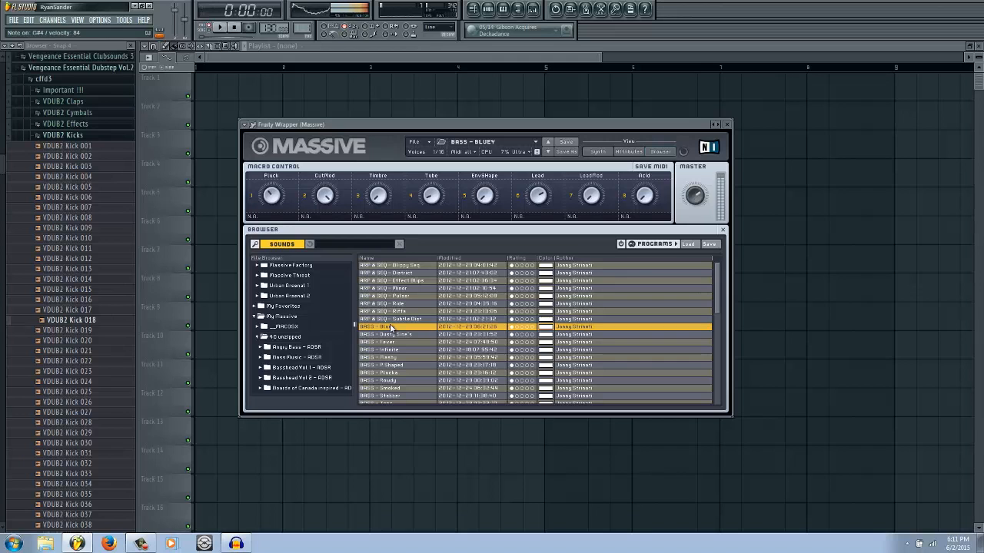
Open Massive's piano roll, and send the Kick channel of Pattern 1 to the piano roll.
left_click(244, 126)
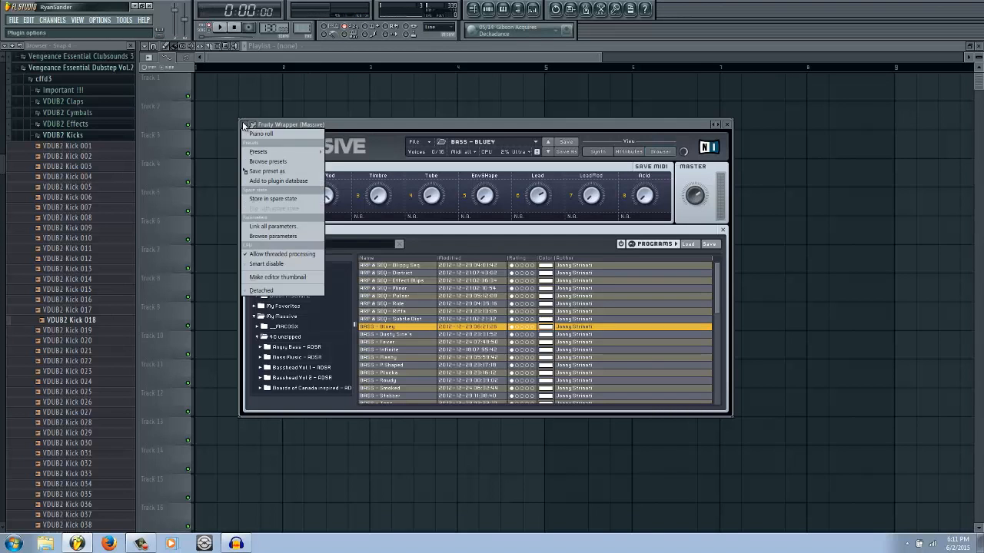
left_click(260, 133)
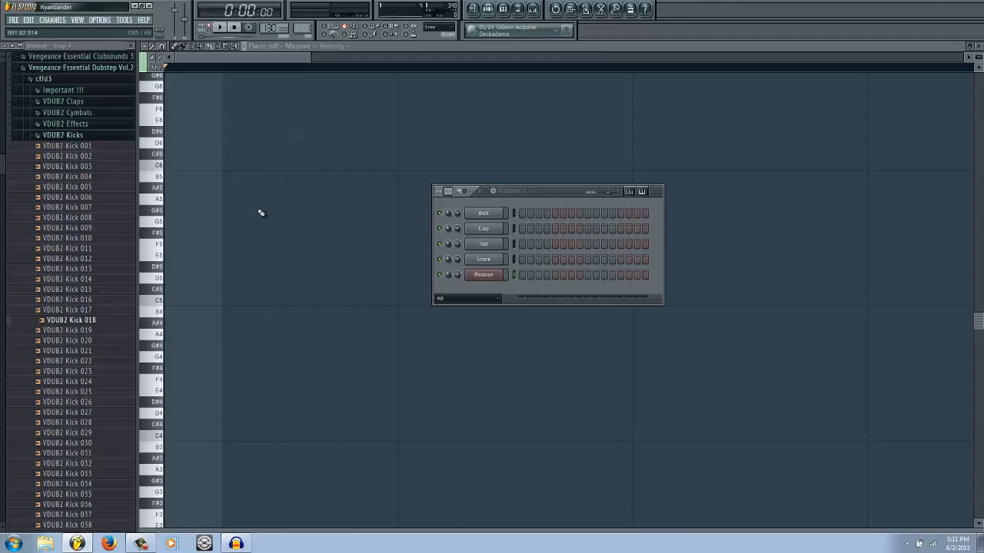
key("F6")
left_click_drag(610, 197, 615, 197)
mouse_move(610, 197)
left_mouse_down()
mouse_move(625, 196)
mouse_move(610, 198)
left_mouse_up()
right_click(485, 217)
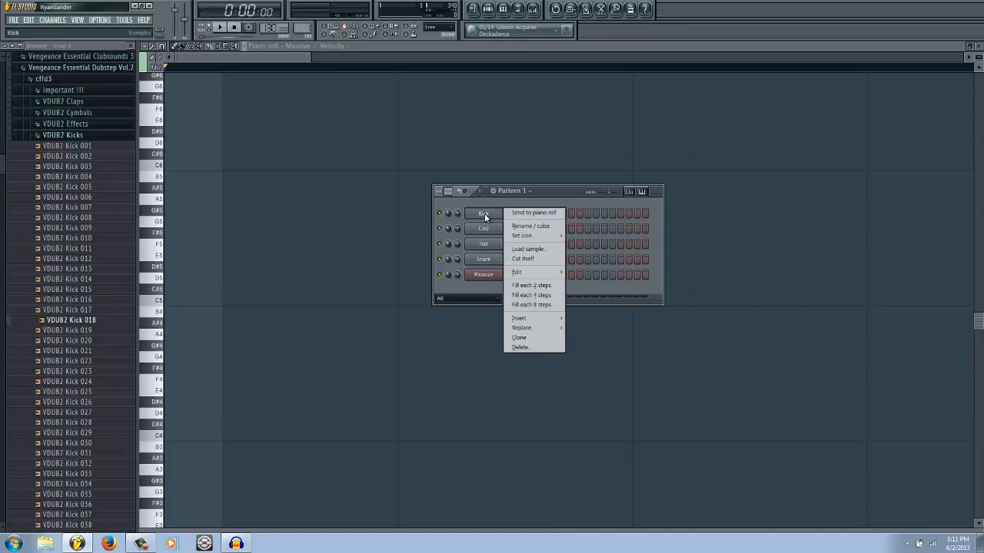
left_click(533, 213)
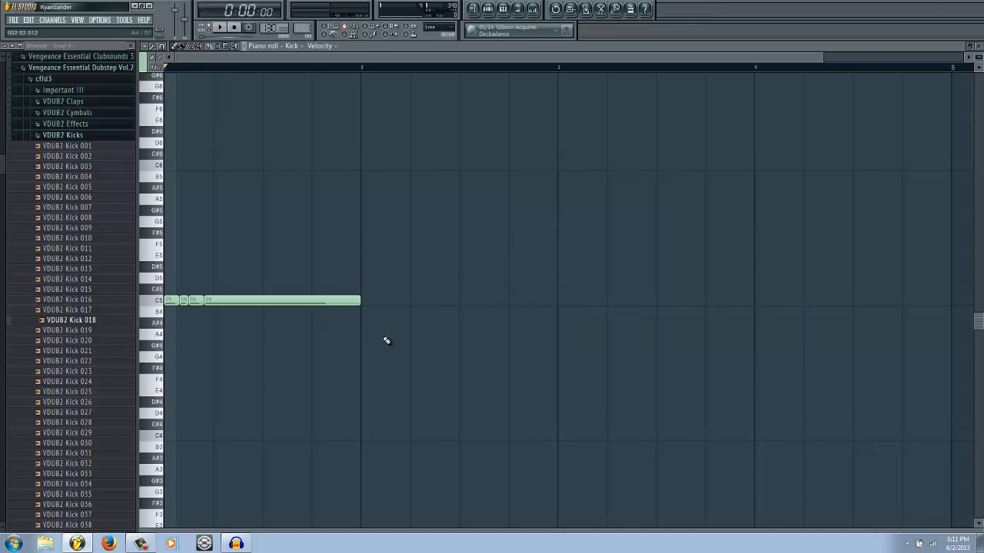
Remove the long C5 note from the Kick piano roll and cut the three remaining short notes.
right_click(256, 299)
left_click_drag(226, 316, 163, 283)
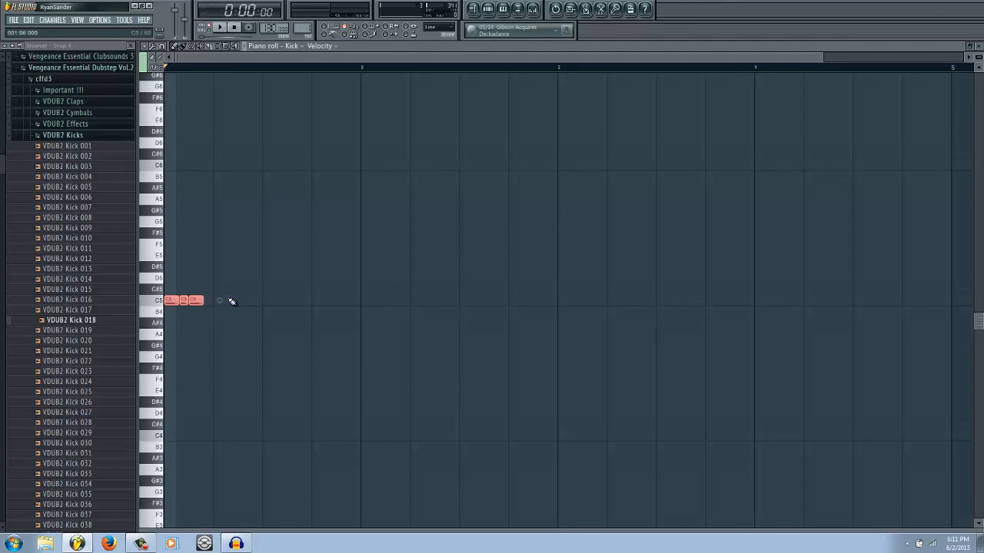
key("Delete")
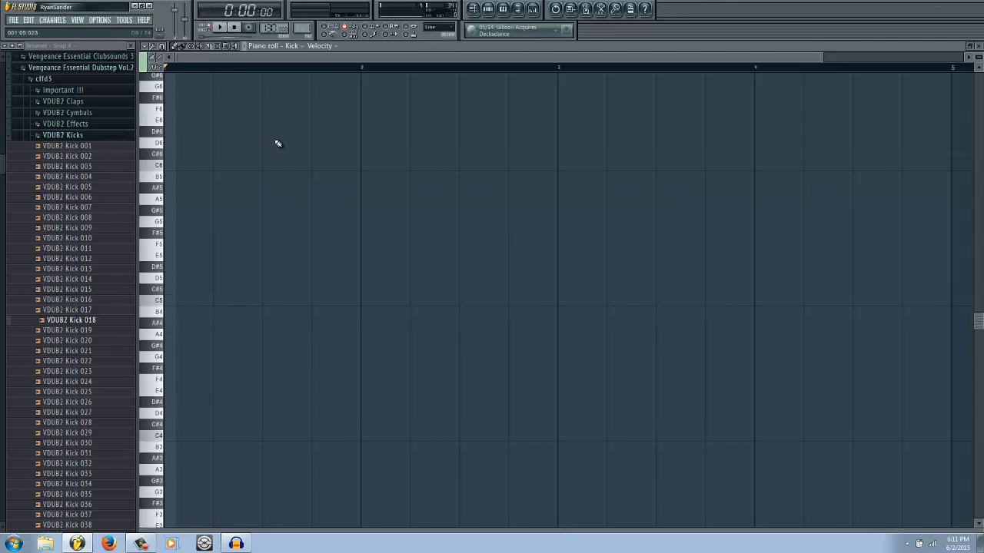
Place the three cut C5 notes at the start of the Massive channel's piano roll.
key("F6")
right_click(485, 275)
left_click(523, 276)
key("ctrl+z")
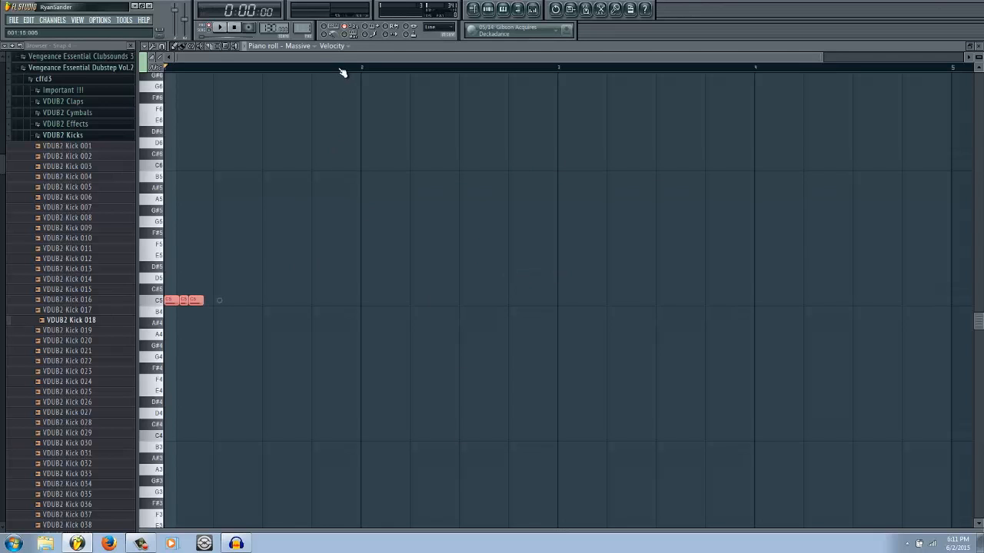
Add a fourth C5 note directly after the existing three to fill the first beat, and play the pattern.
scroll(149, 307, "up", 5)
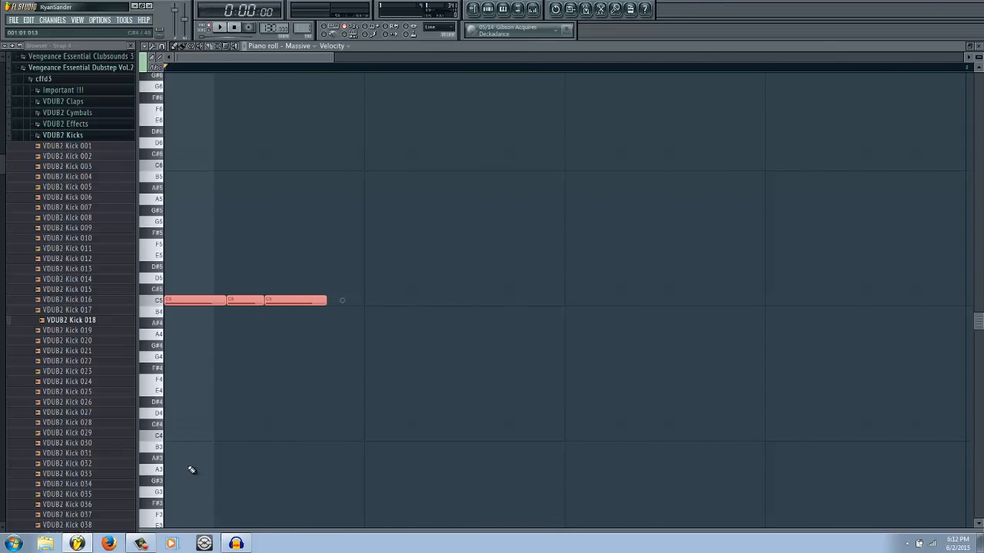
scroll(328, 318, "up", 1)
key("ctrl+a")
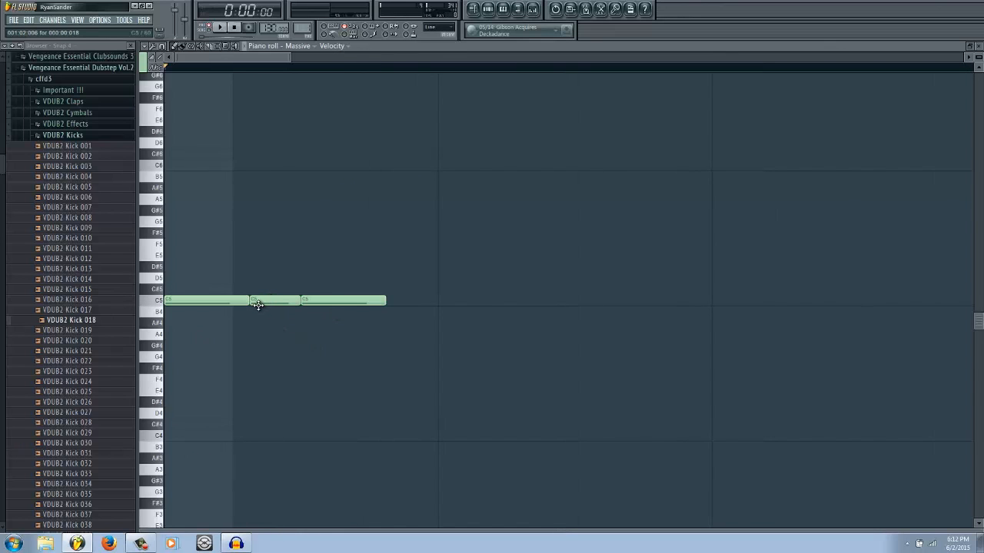
left_click(408, 301)
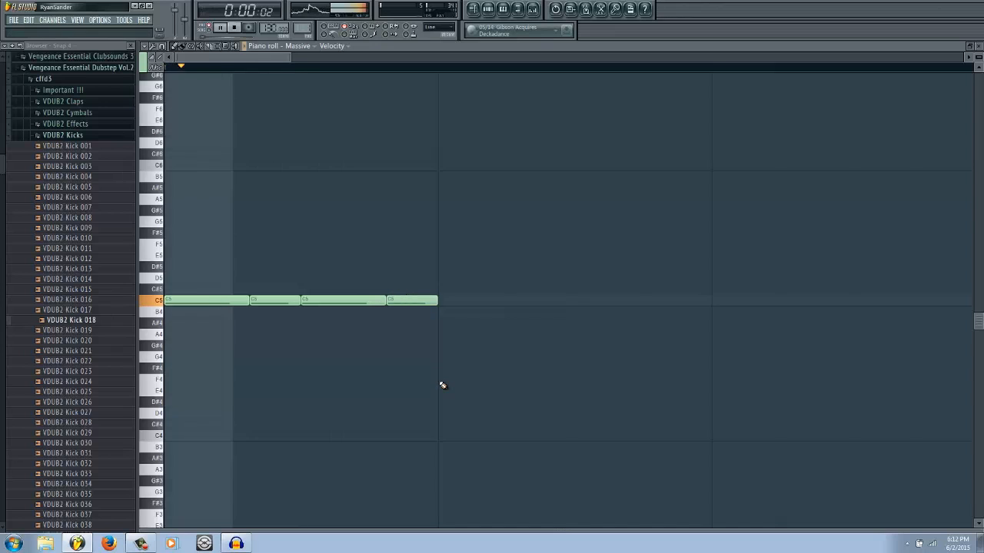
key("space")
key("space")
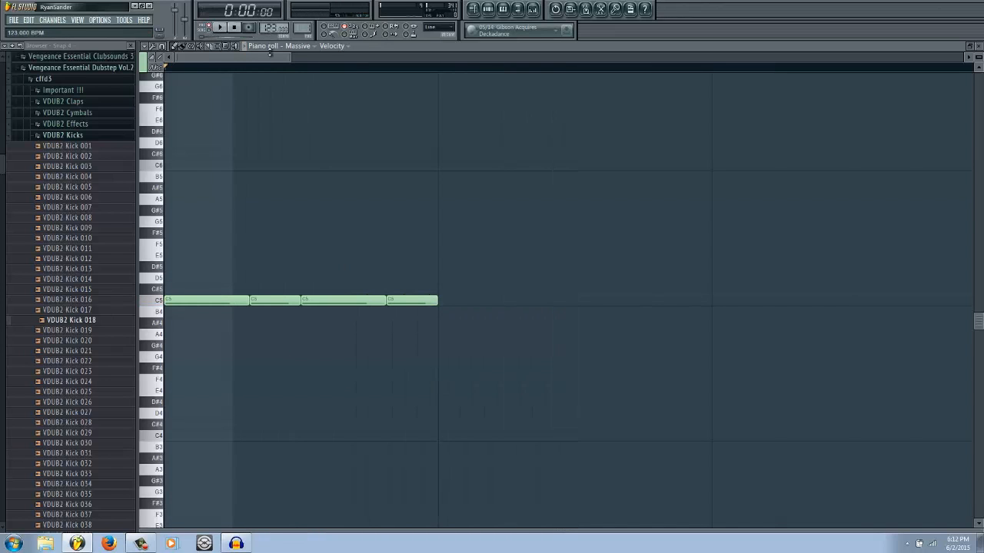
Set the project tempo to 95 BPM and play the pattern at that speed.
left_click_drag(277, 90, 280, 97)
key("space")
key("space")
Replace the second C5 note with a short C5 note in the second beat, and play the pattern.
right_click(280, 302)
left_click(549, 300)
key("space")
key("space")
Move the longer C5 note in the middle of the first beat directly behind the second-beat note, and play the pattern.
left_click_drag(359, 297, 646, 302)
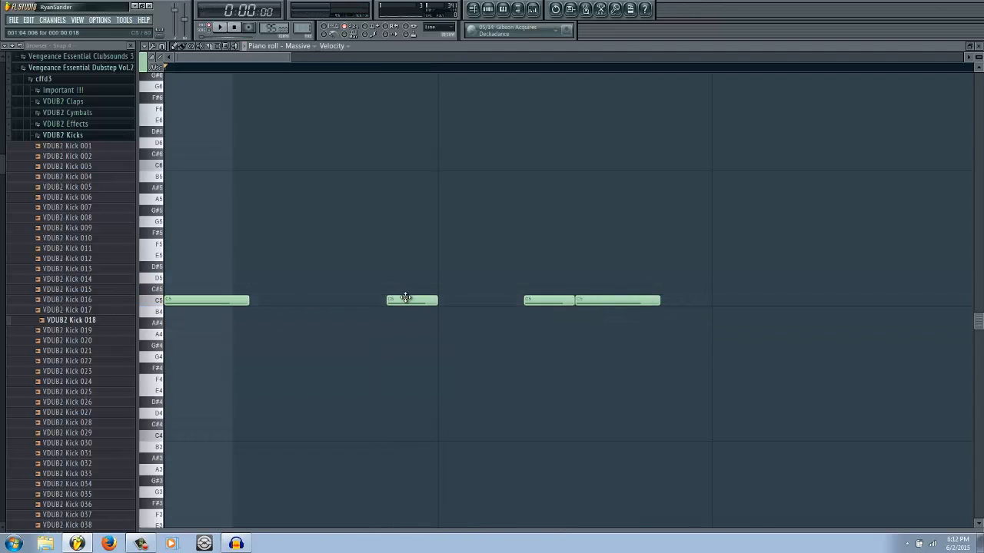
mouse_move(402, 294)
left_mouse_down()
mouse_move(409, 218)
mouse_move(405, 294)
left_mouse_up()
key("space")
key("space")
left_click(395, 258)
right_click(395, 257)
key("space")
key("space")
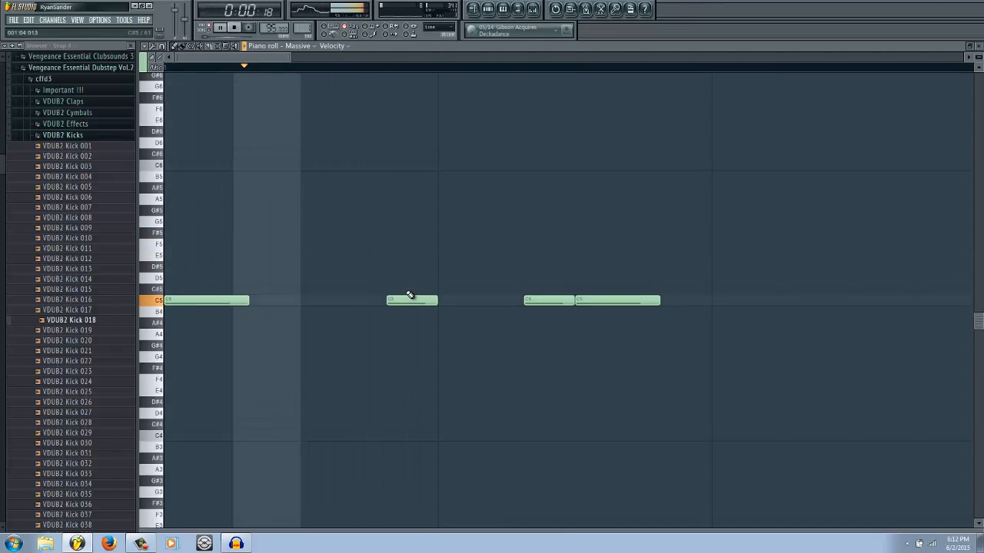
Raise both second-beat notes to D#5, placing the longer one at the start of the beat, and play the pattern.
left_click_drag(529, 297, 531, 265)
left_click_drag(582, 295, 466, 268)
key("space")
key("space")
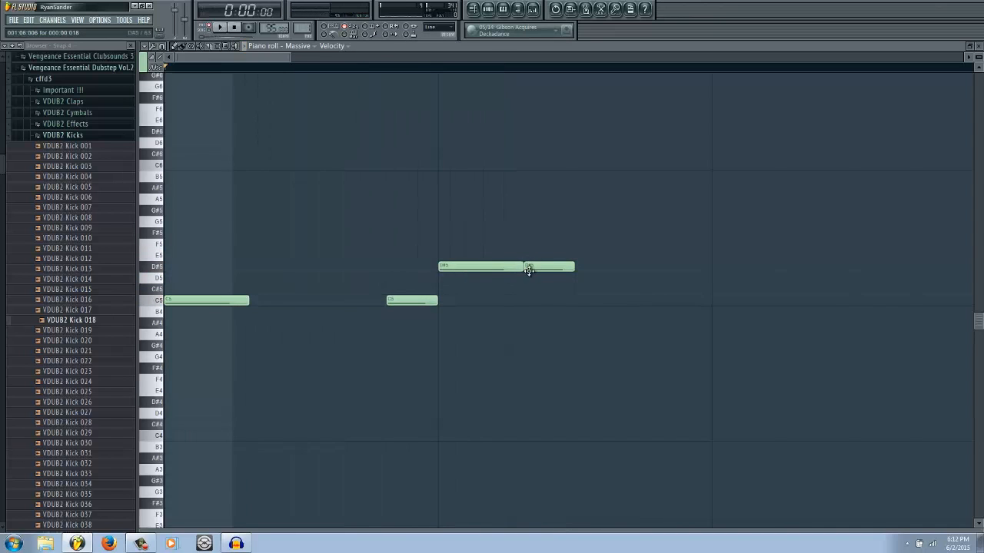
key("space")
key("space")
key("space")
key("space")
Audition the BASS presets Infinite, Plucka, Smoked, Rowdy and Stabber in Massive, and return to BASS - Bluey.
key("F6")
left_click(498, 277)
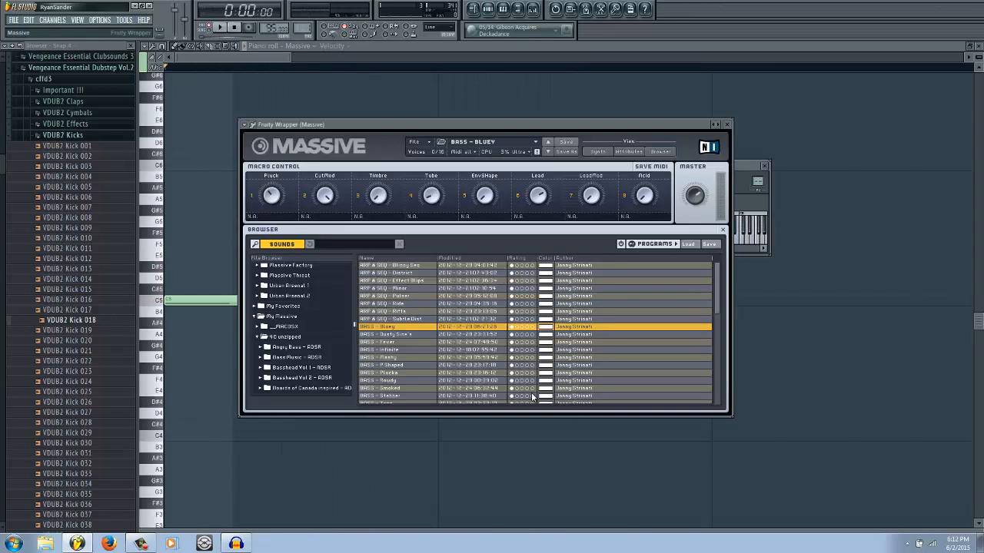
left_click(387, 351)
left_click(382, 373)
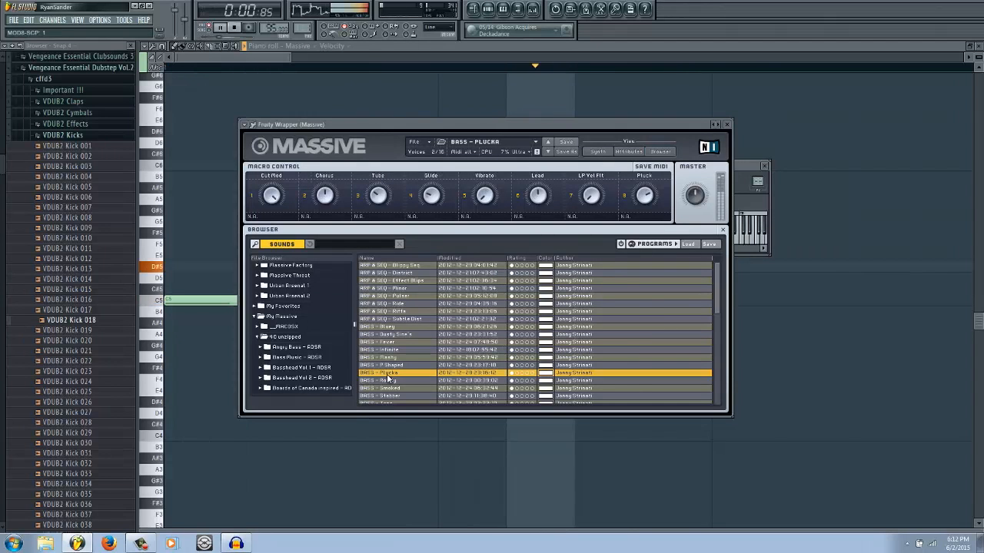
left_click(384, 389)
left_click(392, 381)
left_click(392, 396)
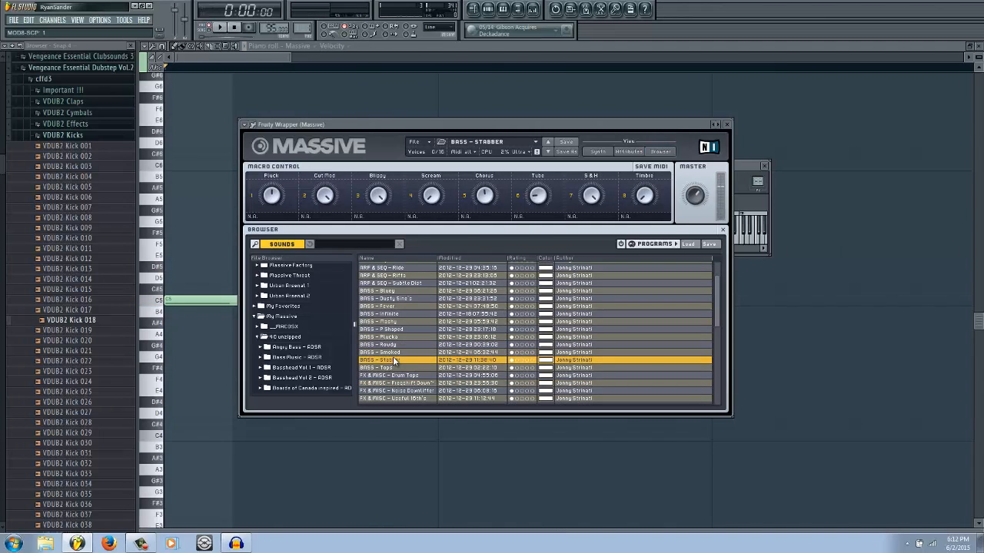
scroll(392, 356, "down", 1)
scroll(405, 335, "up", 1)
left_click(388, 327)
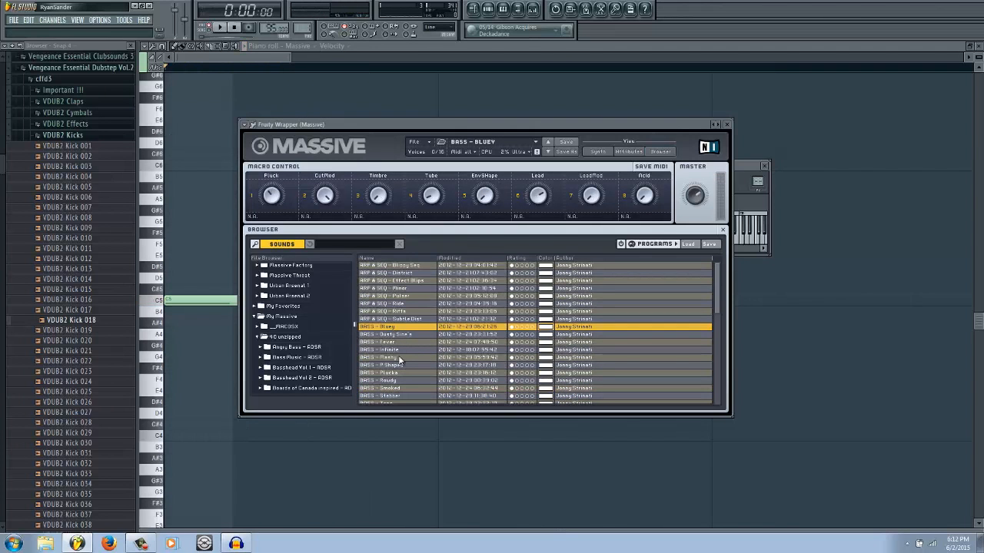
Browse Massive's Basshead Vol 1 - ADSR, 40 unzipped and Massive Expansion Vol. 2 folders for other sounds.
left_click(292, 368)
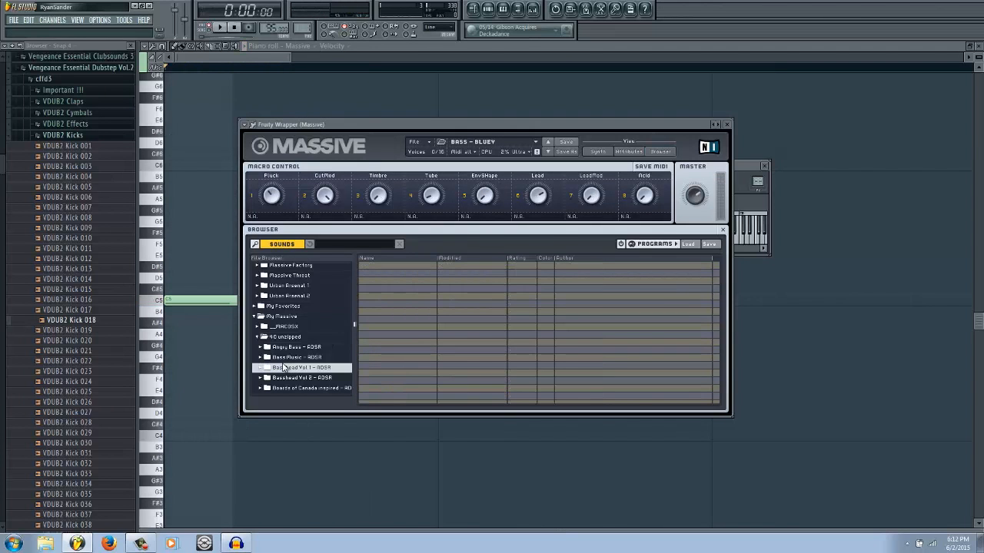
left_click(278, 342)
scroll(270, 342, "up", 1)
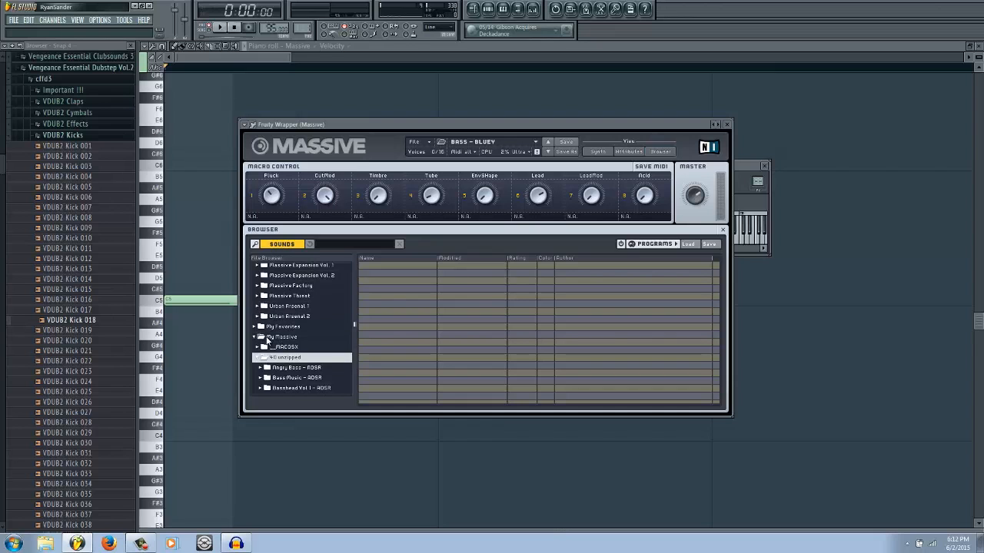
scroll(269, 338, "up", 1)
left_click(266, 299)
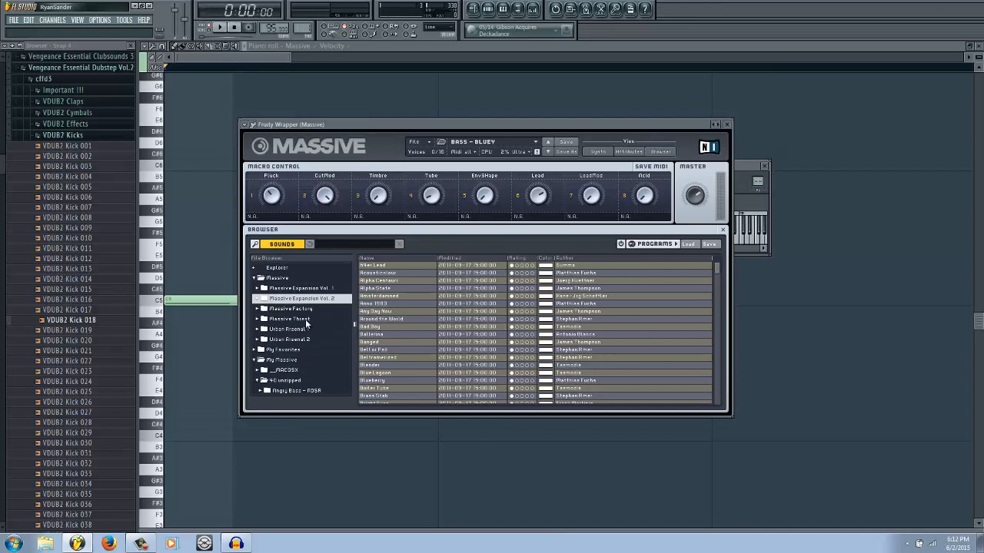
scroll(305, 329, "down", 6)
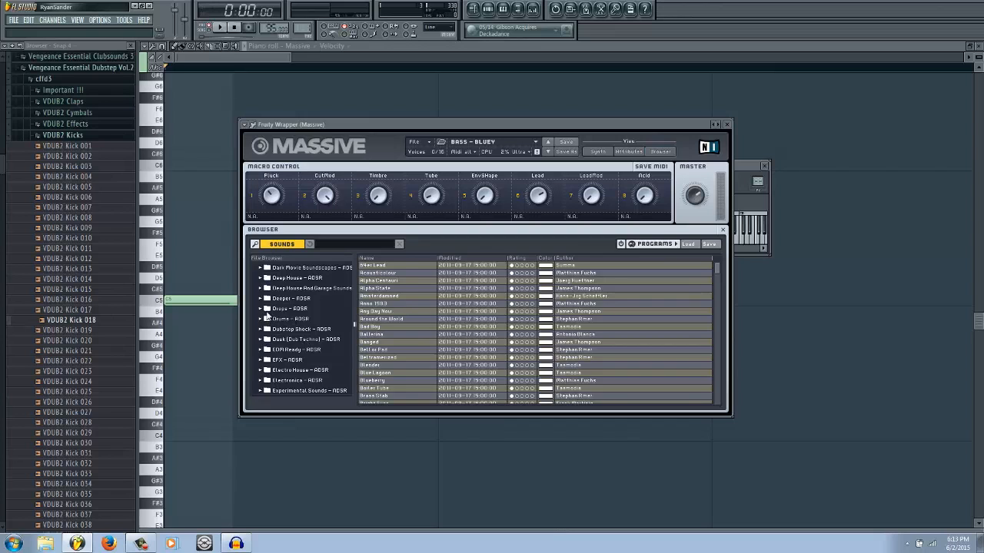
Load the BS Acid 1 preset from the Massive Drops folder of Drops - ADSR and play the pattern with it.
left_click(344, 311)
left_click(275, 320)
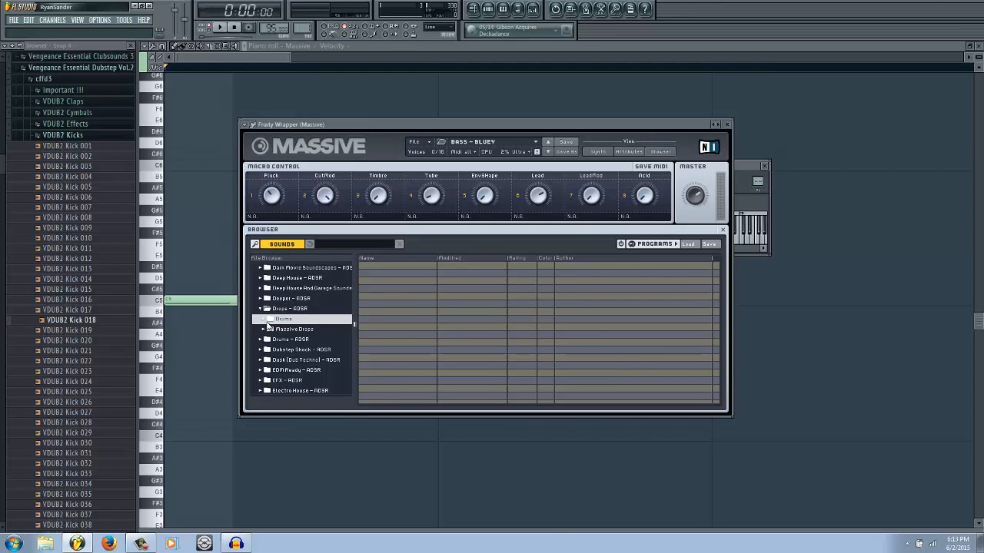
left_click(271, 328)
left_click(377, 289)
left_click(373, 265)
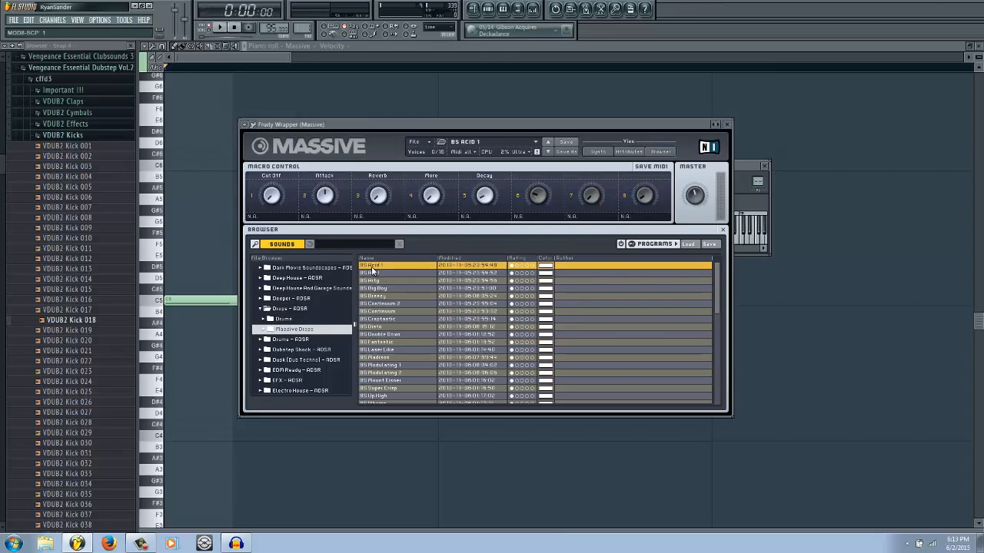
left_click(219, 28)
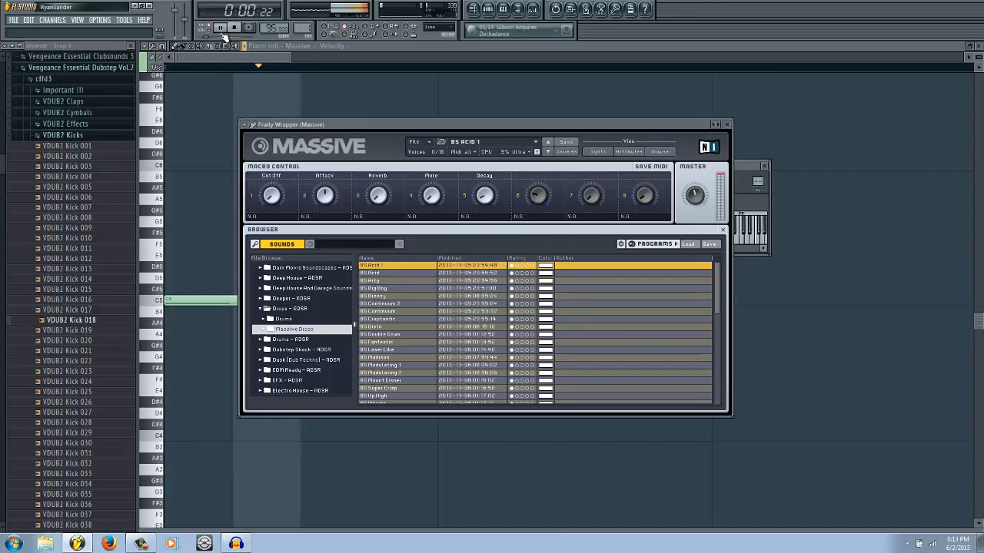
Audition the Massive Drops presets from BS Arty down to BS Continuum 2 with the pattern.
left_click(376, 280)
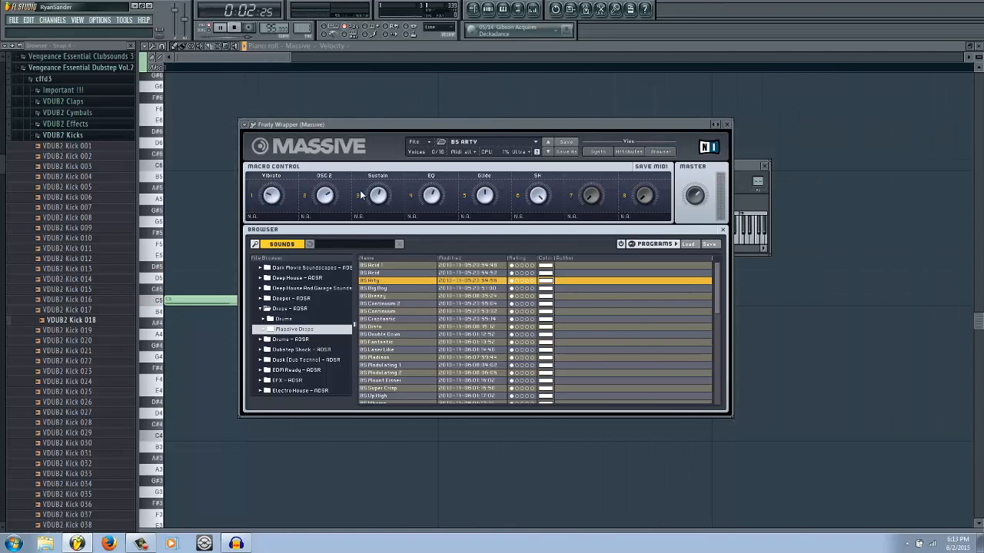
key("Down")
key("Down")
key("Down")
left_click(236, 28)
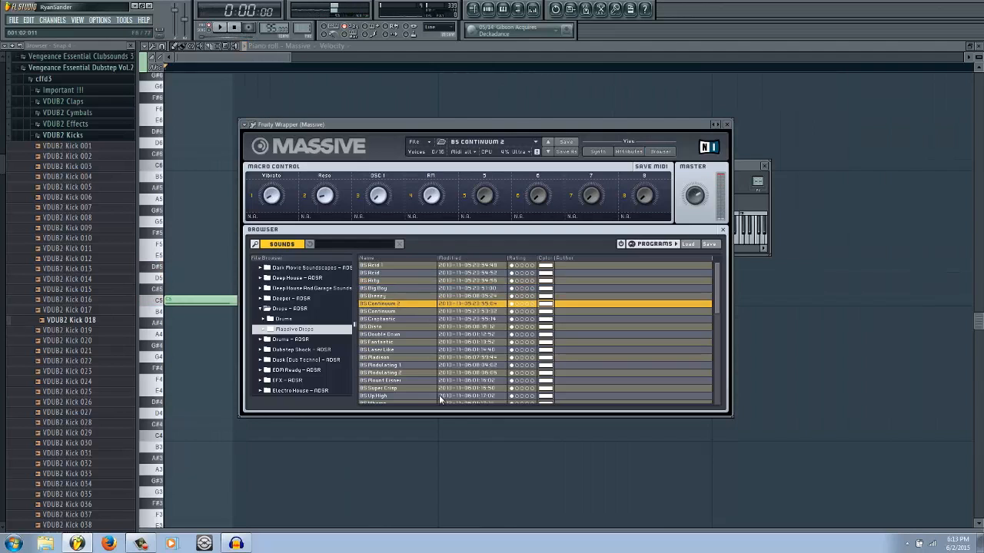
Audition further Massive Drops presets, including BS Super Crisp and BS Modulating 1, against the playing pattern.
left_click(388, 328)
key("space")
scroll(385, 372, "down", 2)
left_click(391, 352)
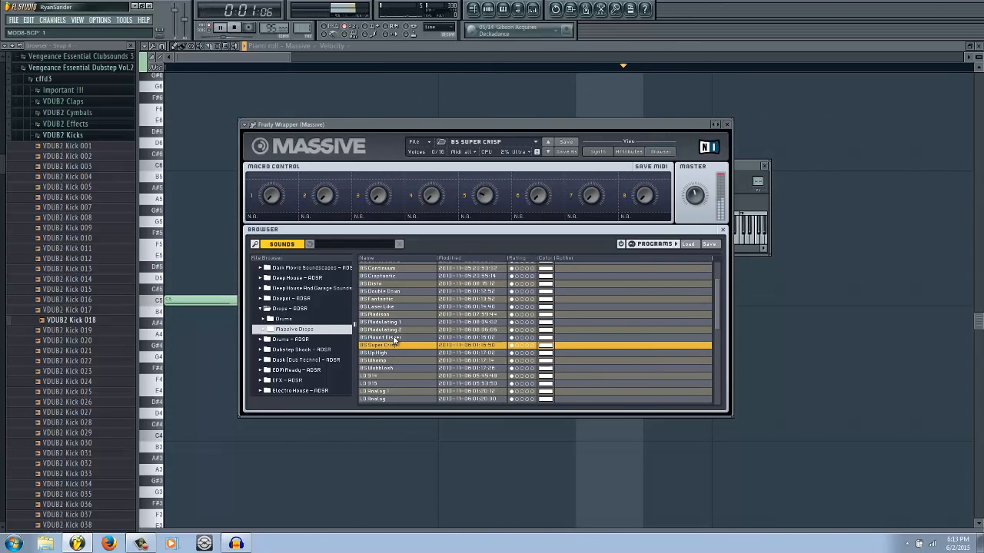
left_click(389, 338)
left_click(397, 323)
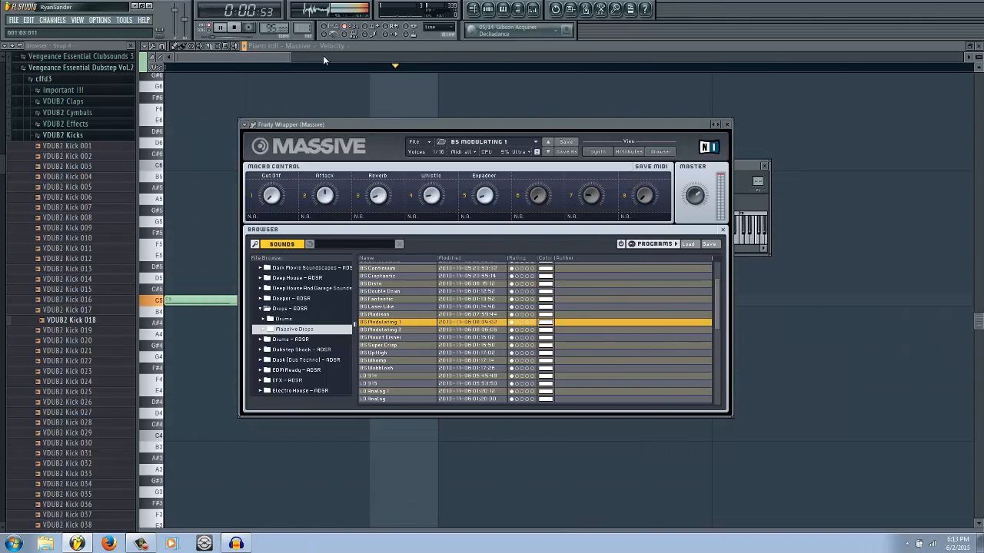
left_click(234, 27)
Replace the Massive channel's instrument with A.N.Ax64.
key("F6")
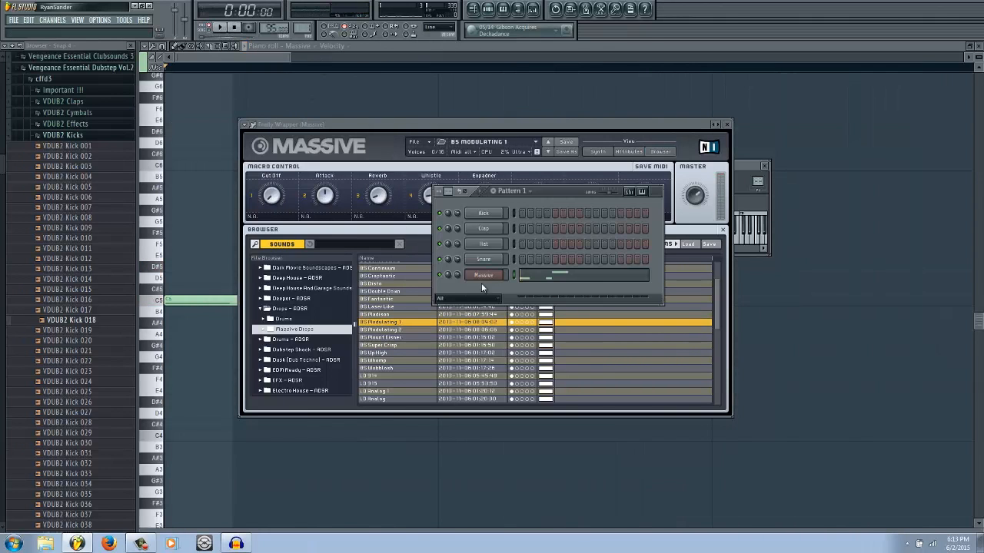
right_click(480, 275)
mouse_move(531, 380)
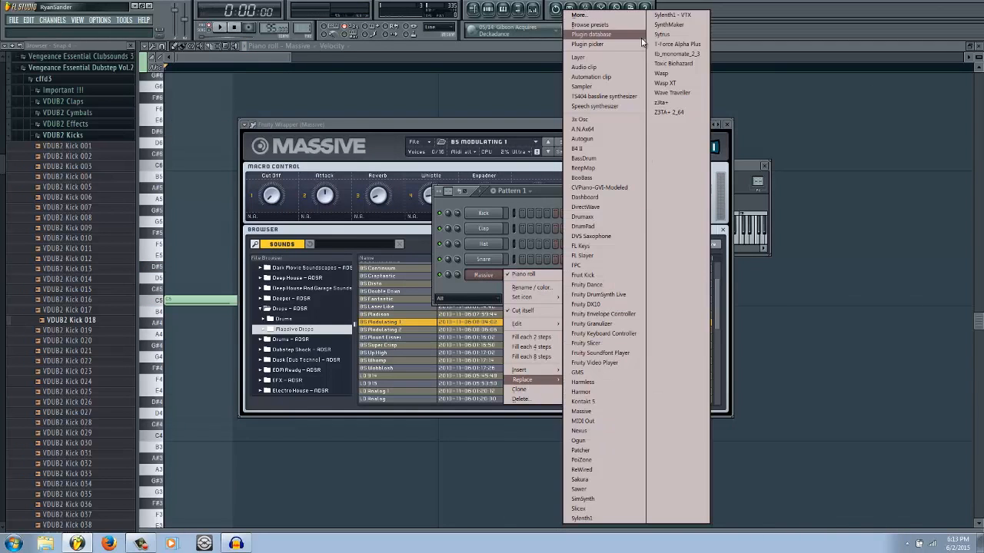
left_click(606, 129)
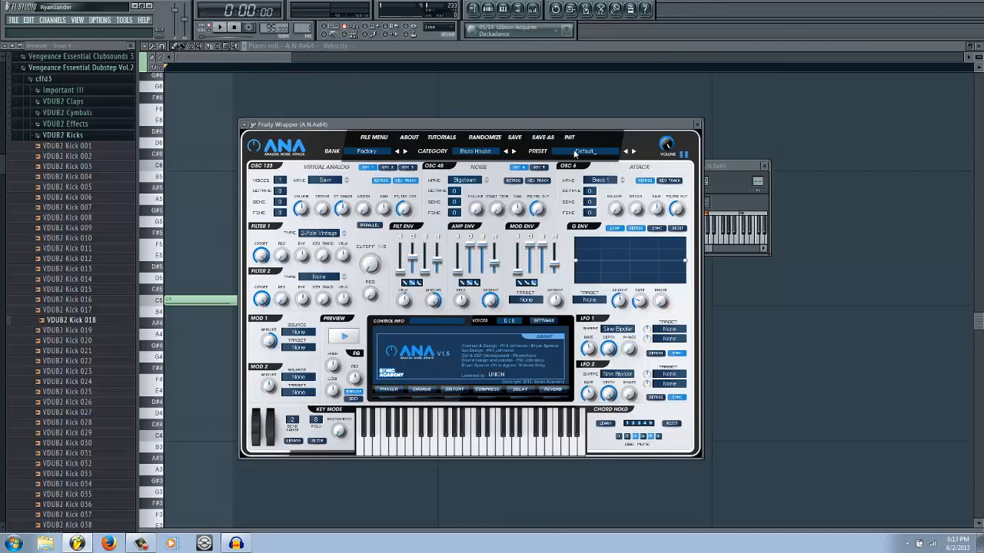
Switch ANA to the Bass House category with the Basic Bass preset and play the pattern.
left_click(475, 150)
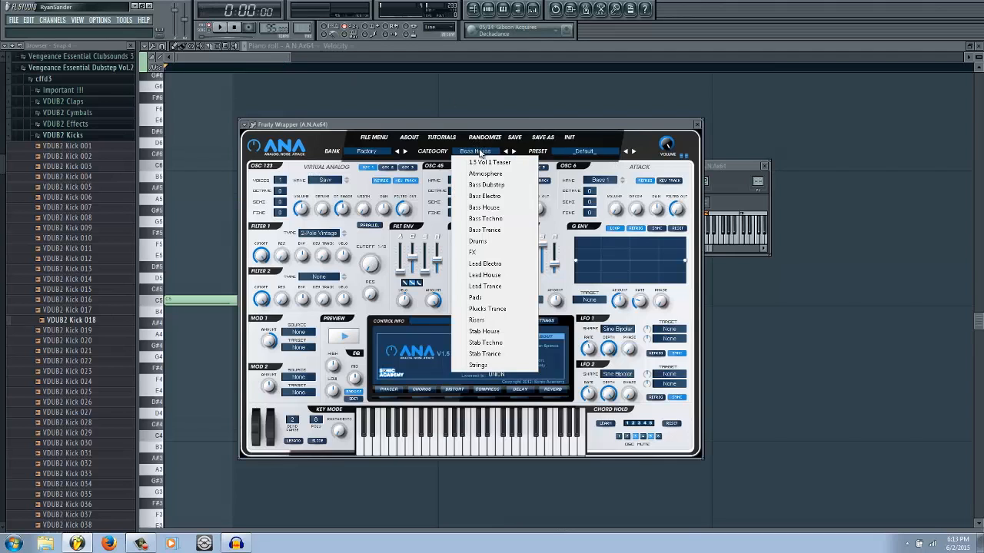
left_click(507, 209)
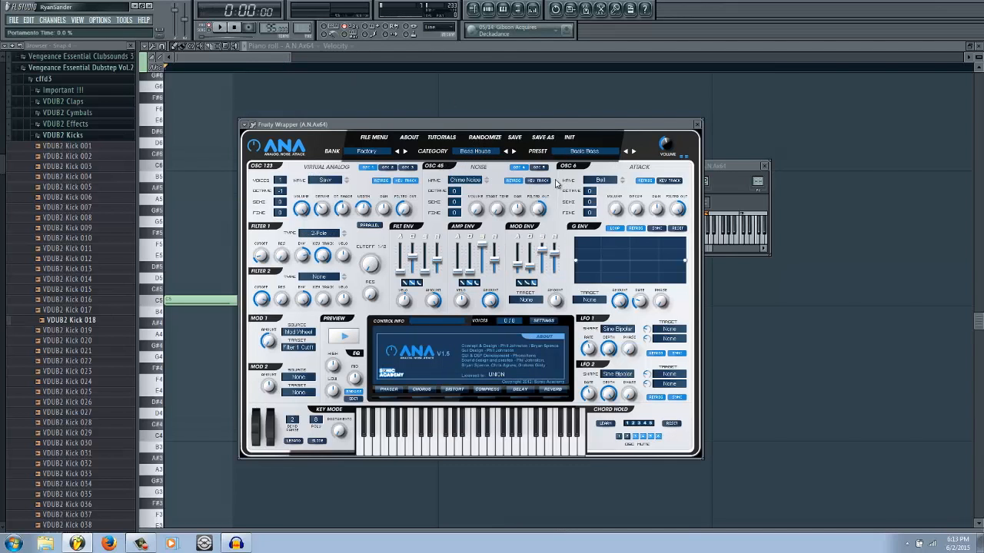
left_click(220, 28)
left_click(234, 27)
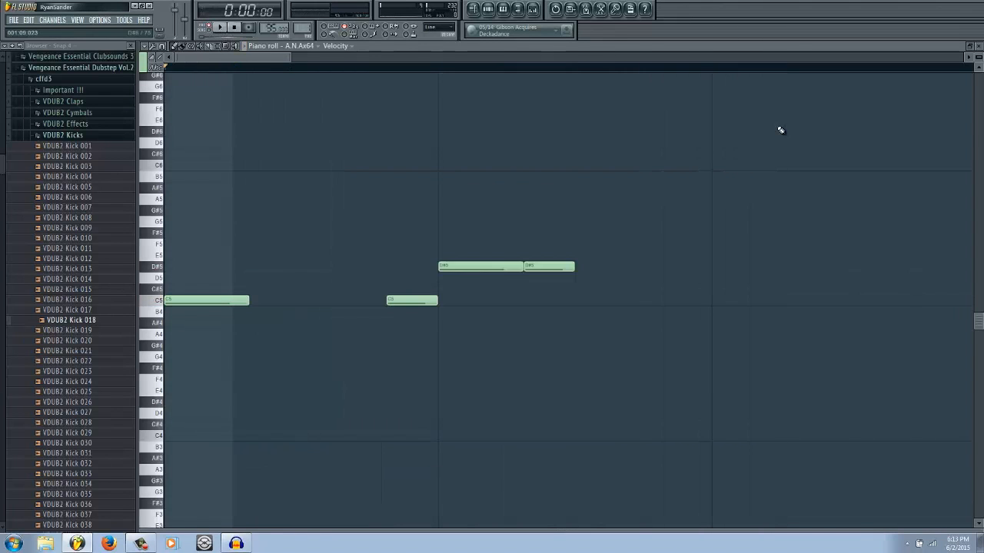
Raise the short second-beat note to F5 and add a longer G5 note right after it.
scroll(780, 131, "up", 1)
left_click_drag(562, 278, 617, 288)
left_click(586, 238)
right_click(585, 237)
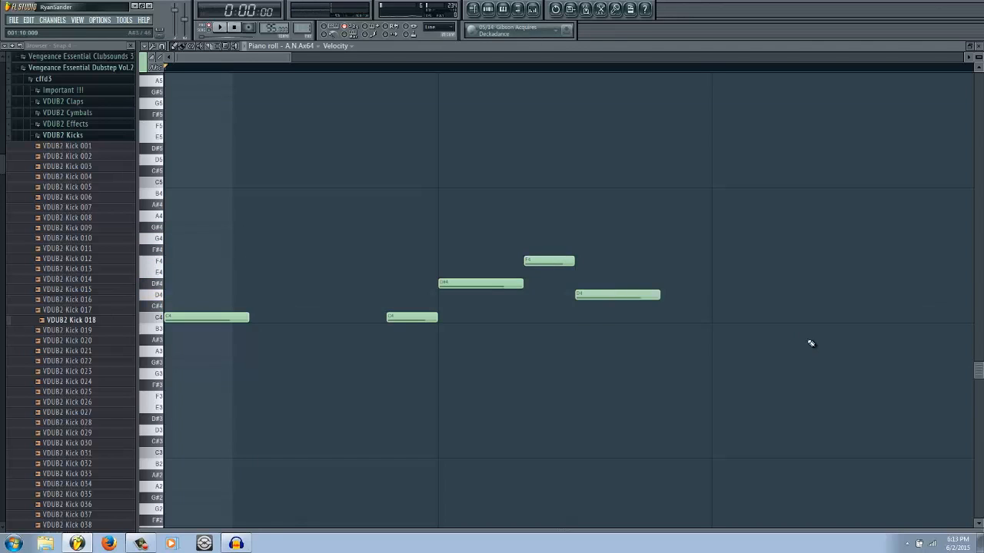
key("ctrl+Up")
key("space")
left_click_drag(615, 307, 608, 248)
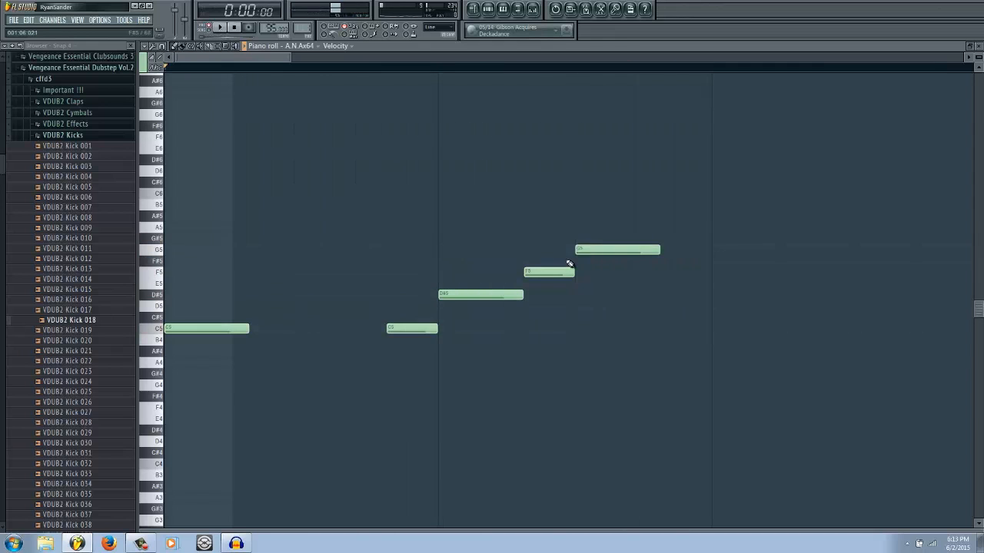
Replace the longer G5 with short G5 notes at the end of beat 2 and midway and at the end of beat 3.
right_click(589, 248)
left_click_drag(685, 261, 679, 246)
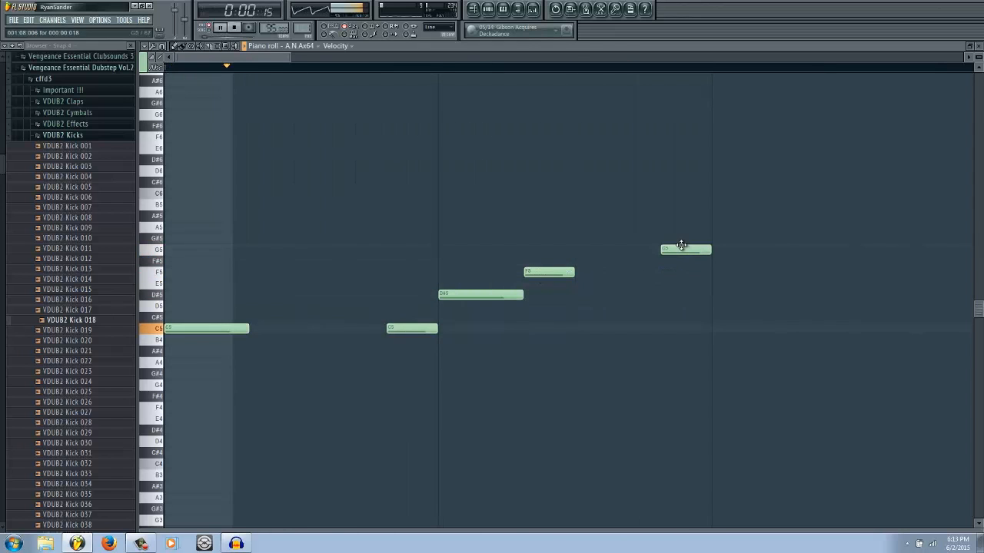
key("space")
scroll(684, 253, "down", 3)
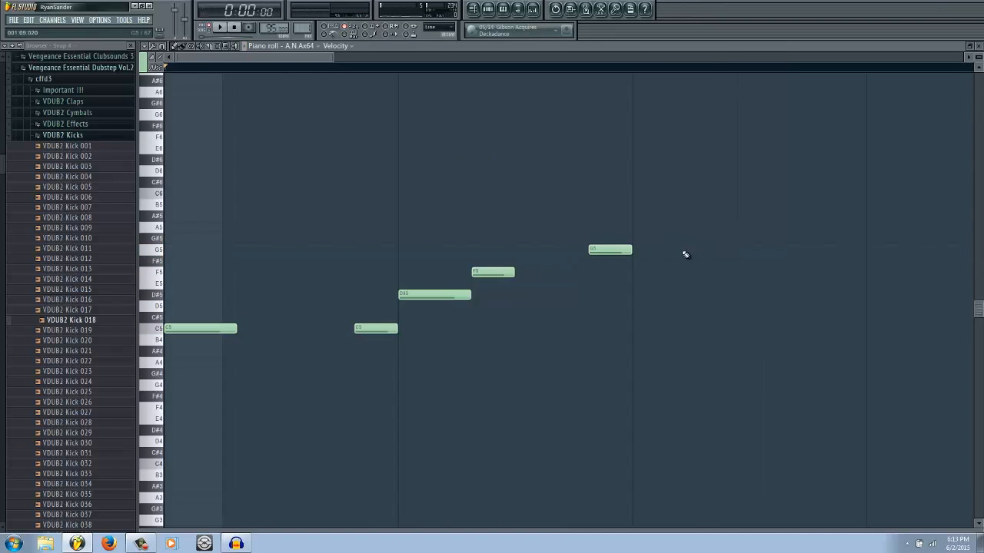
left_click(596, 249)
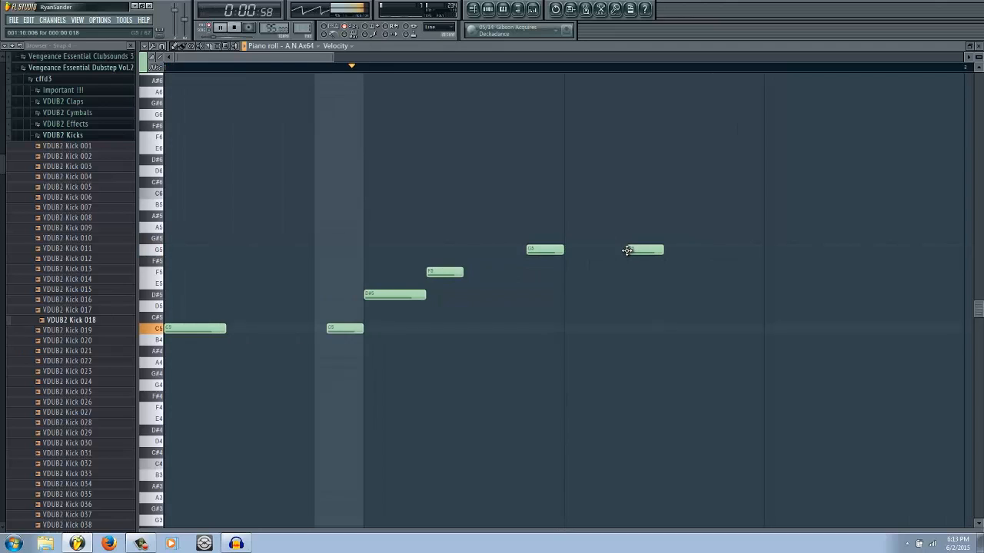
left_click(732, 250)
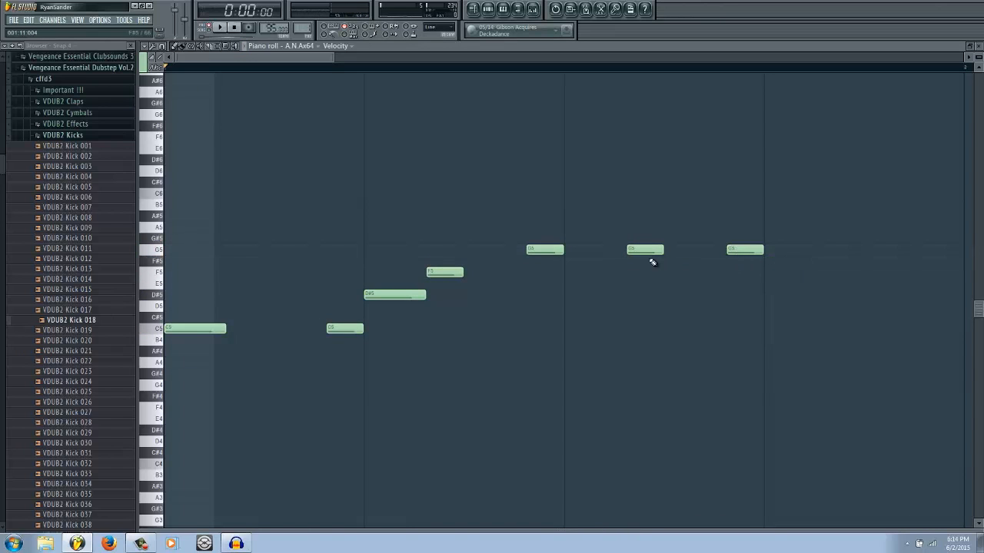
key("space")
Add a longer F5 note at the start of beat 4 and play the pattern.
left_click_drag(816, 272, 776, 272)
key("space")
scroll(575, 359, "down", 3)
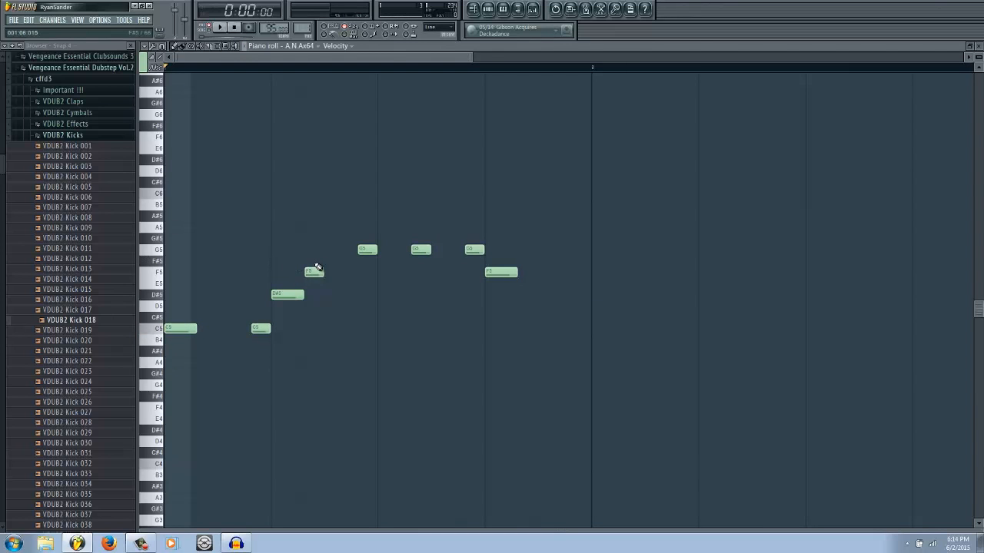
scroll(279, 281, "up", 2)
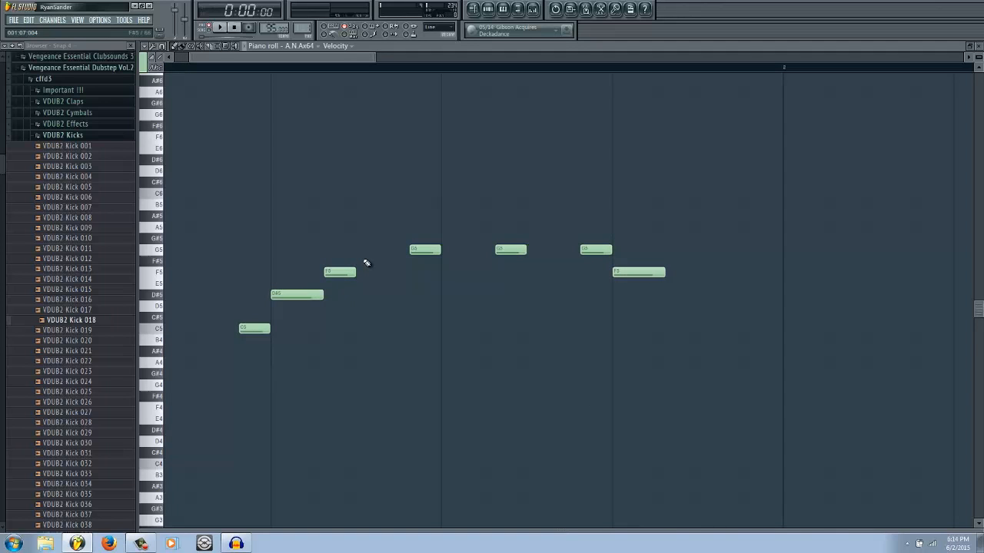
scroll(580, 369, "down", 2)
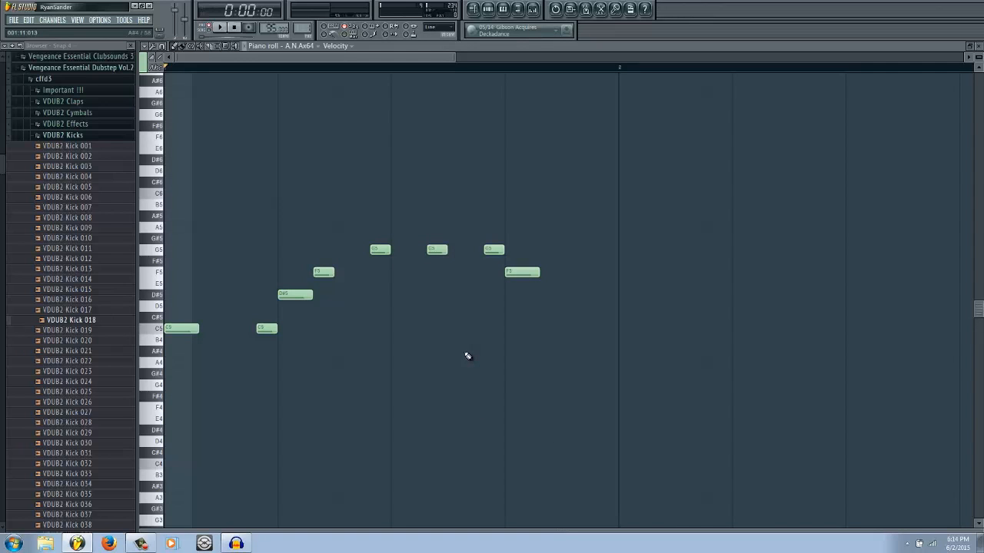
scroll(248, 423, "down", 2)
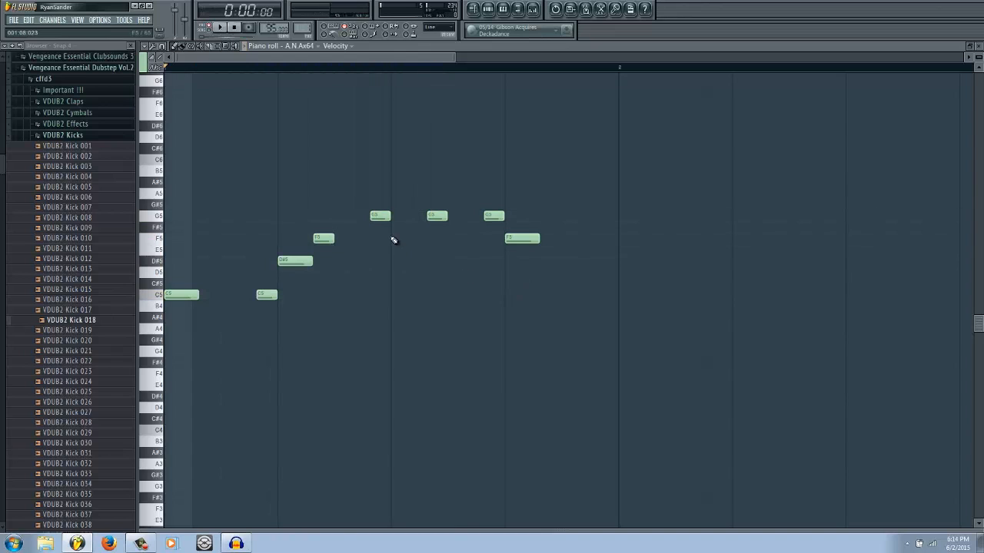
Try the middle G5 note at F5, play the pattern, and return the note to G5.
left_click_drag(435, 217, 436, 239)
key("space")
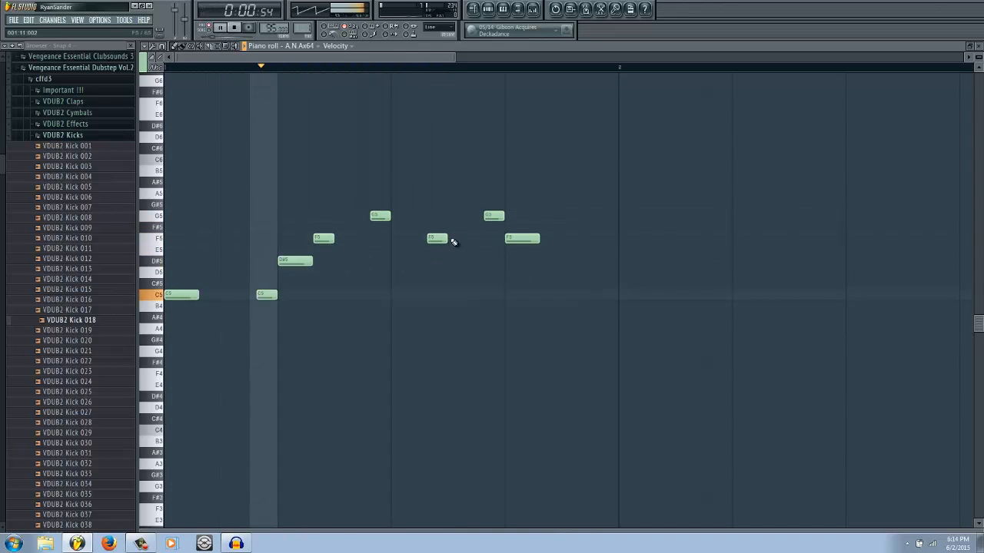
key("space")
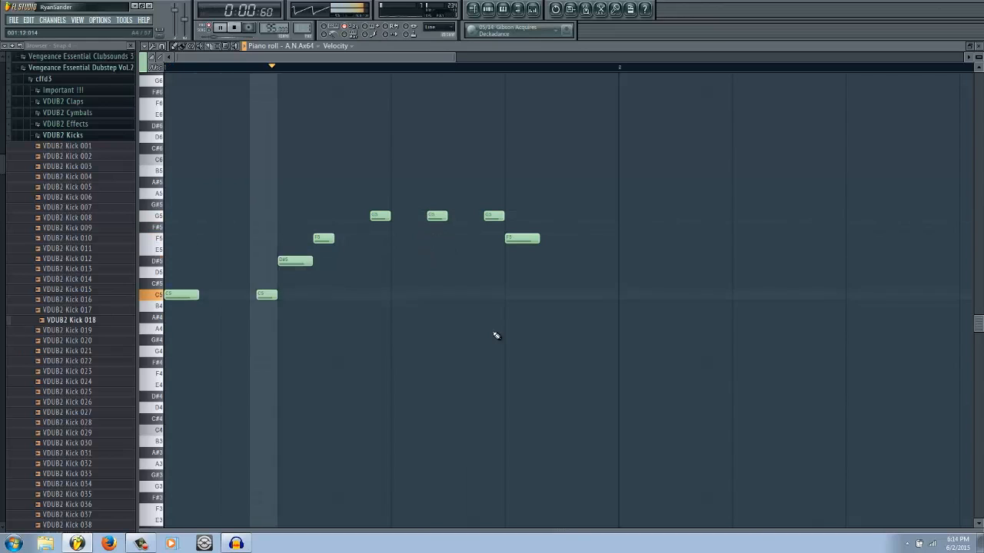
key("space")
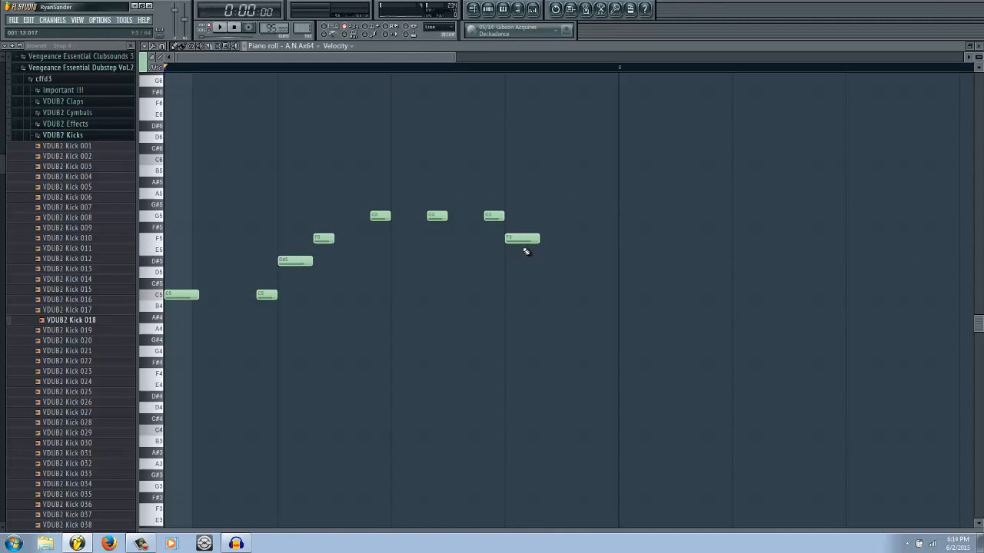
Replace the longer F5 note at beat 4 with a short G5 midway through that beat and play the pattern.
key("space")
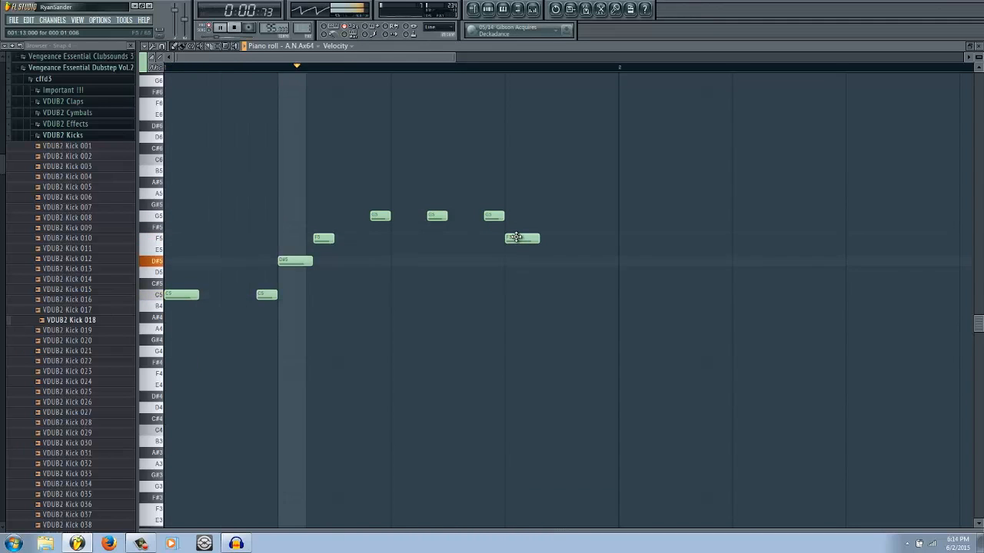
right_click(516, 237)
key("space")
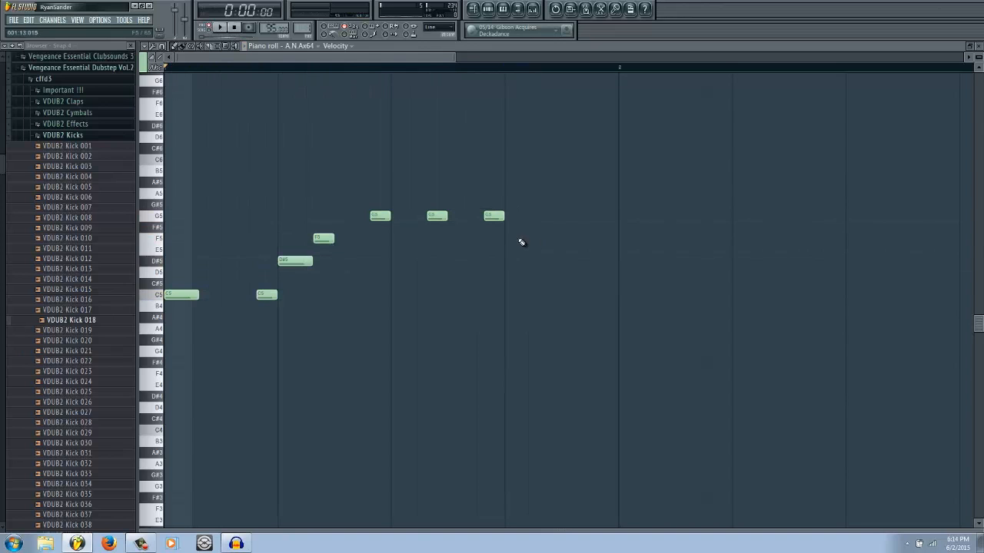
key("space")
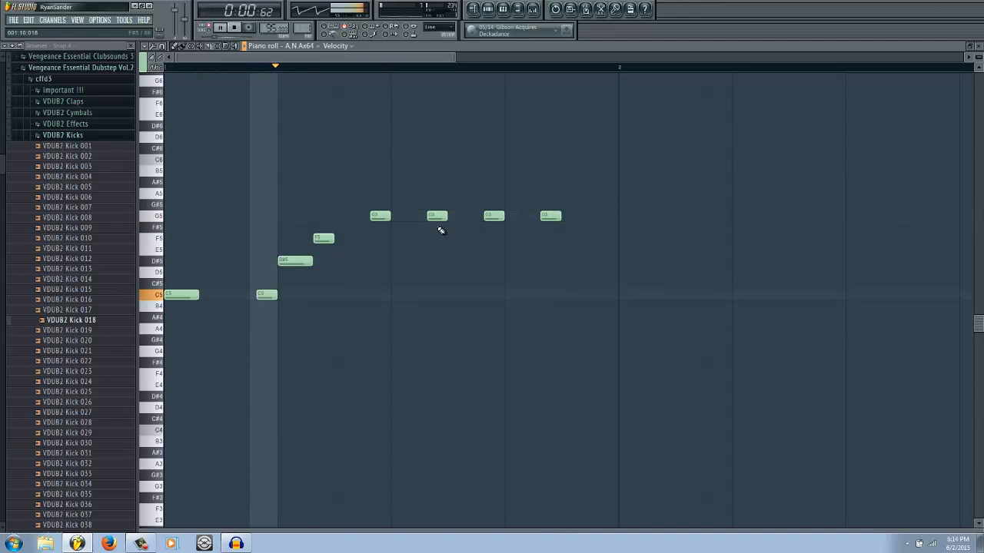
Copy the D#5 note to just after the last G5, add a short D5 ending beat 4, and play the pattern.
left_click(299, 262)
left_click_drag(299, 264, 578, 258)
key("space")
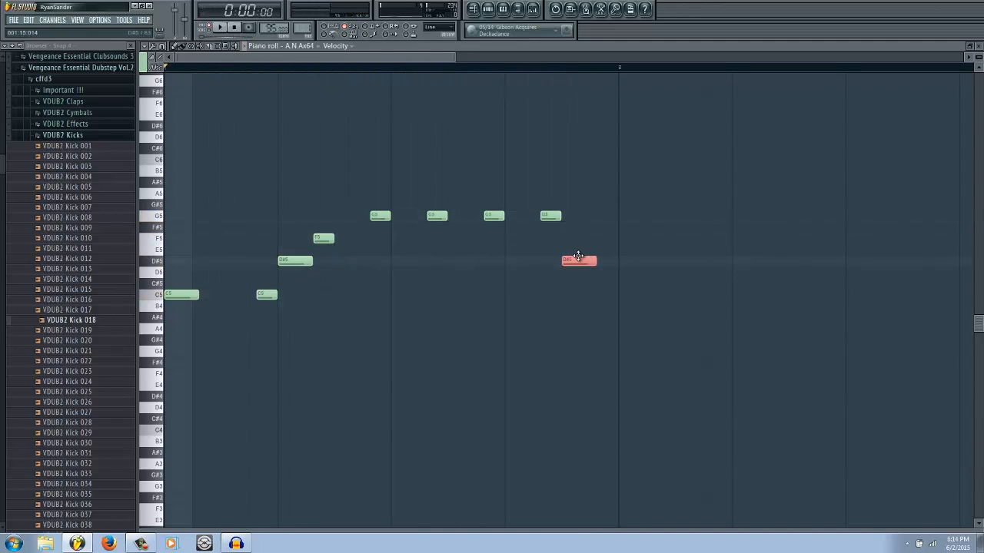
left_click_drag(526, 267, 609, 271)
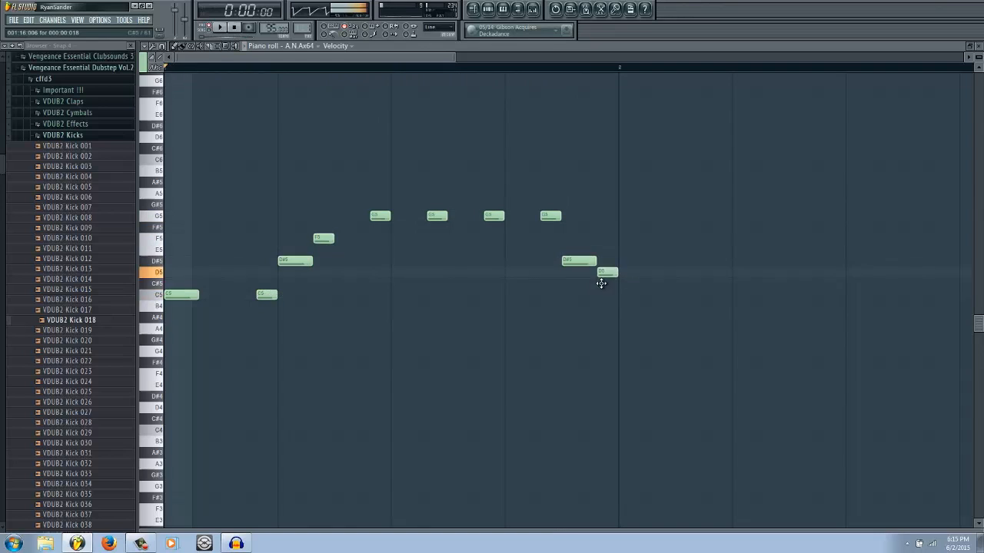
key("space")
scroll(561, 319, "down", 2)
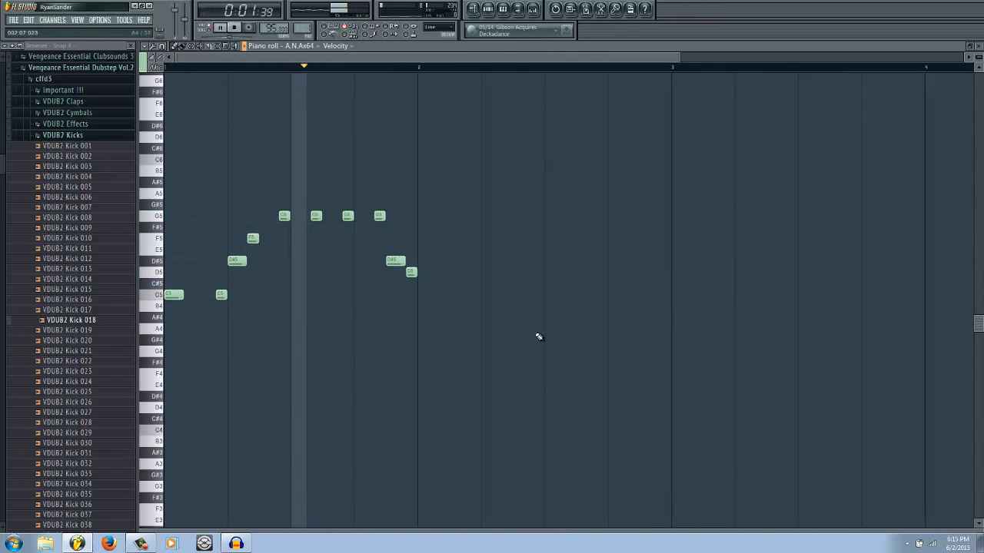
key("space")
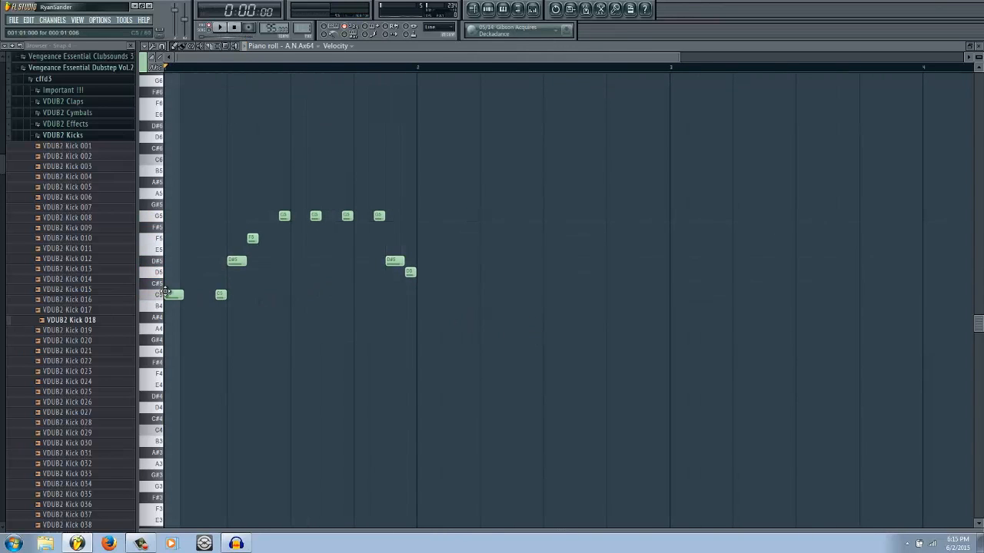
Add a longer C5 note at the start of bar 2 and play the pattern.
left_click_drag(445, 272, 414, 294)
key("space")
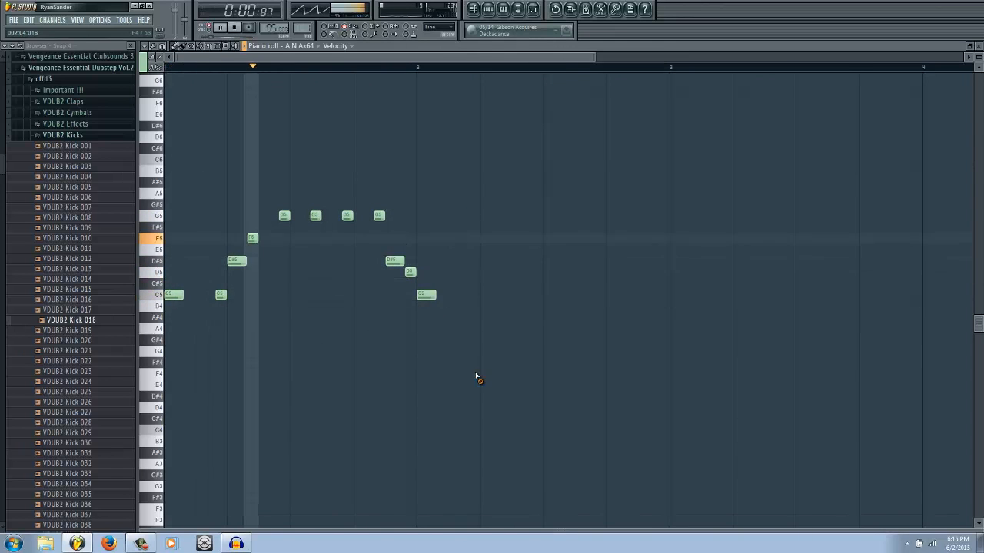
key("space")
Add a short G#4 ending bar 2's first beat and lower the matching short C5 in bar 1 to G#4.
left_click_drag(544, 293, 475, 330)
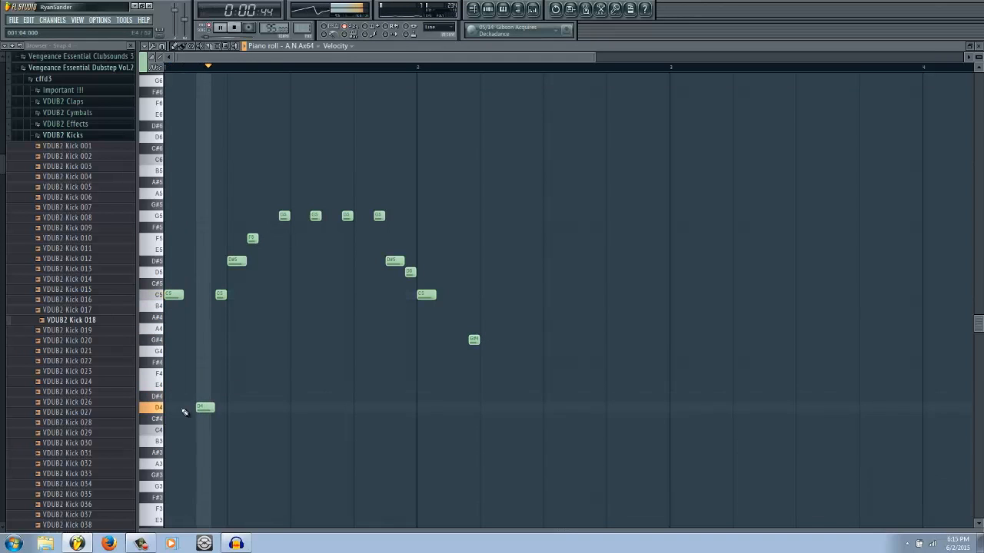
key("space")
key("space")
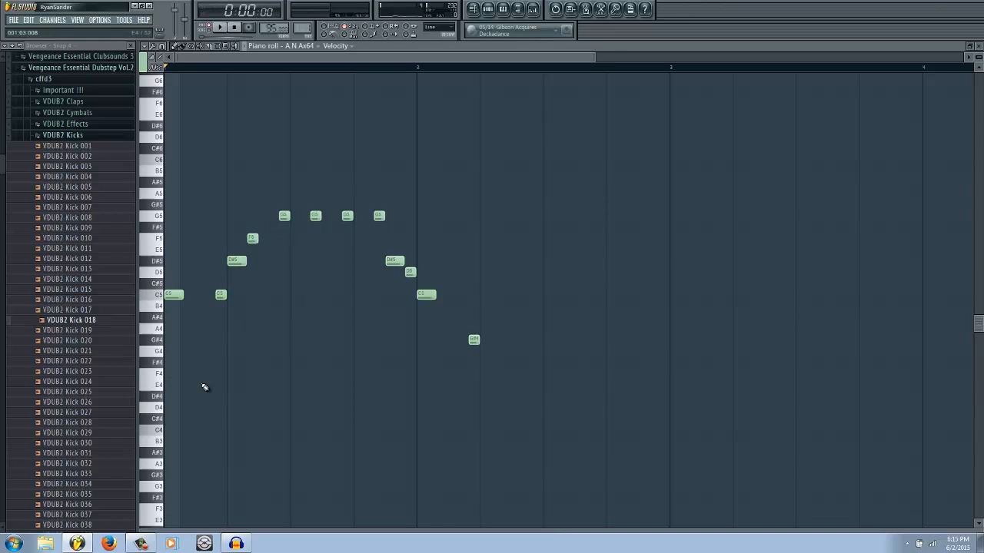
left_click_drag(224, 335, 220, 397)
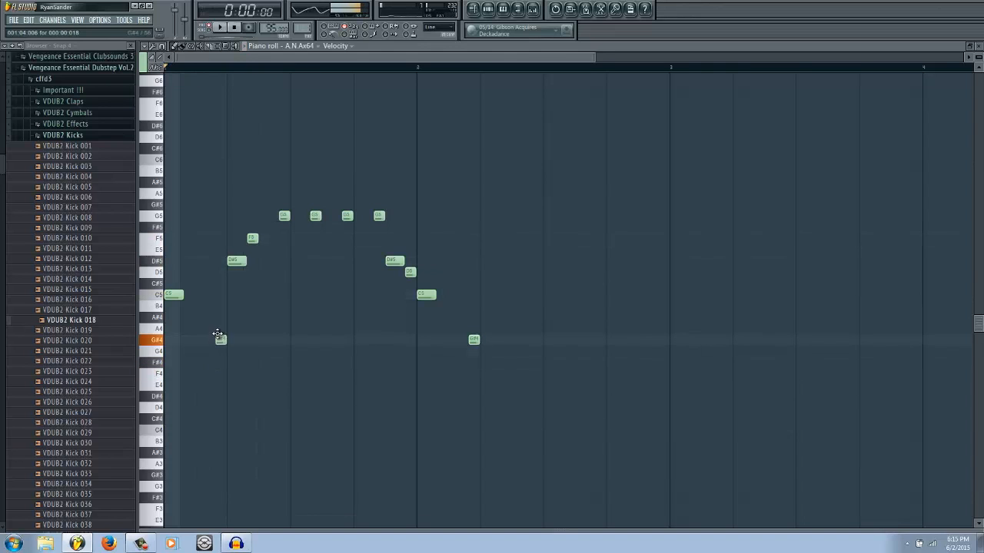
left_click(219, 326)
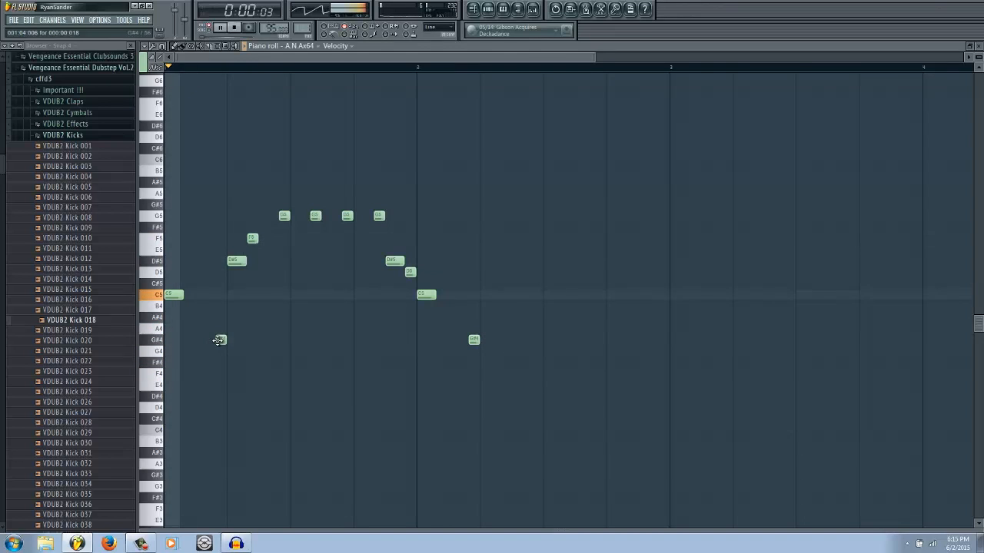
Raise the short G#4 notes in both bars to C5, lower bar 1's third G5 to F5, and play the pattern.
left_click_drag(220, 340, 220, 340)
left_click_drag(218, 293, 220, 294)
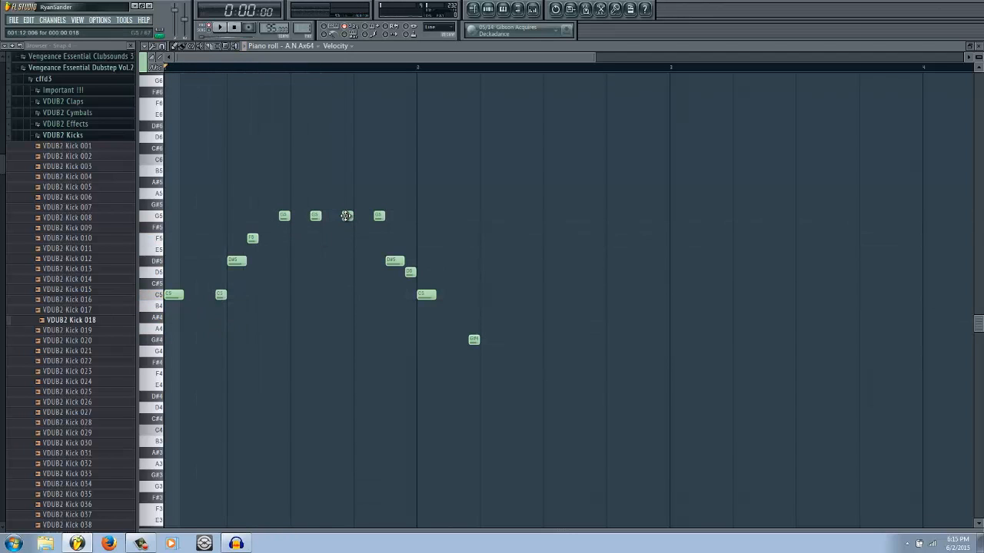
left_click_drag(346, 242, 346, 242)
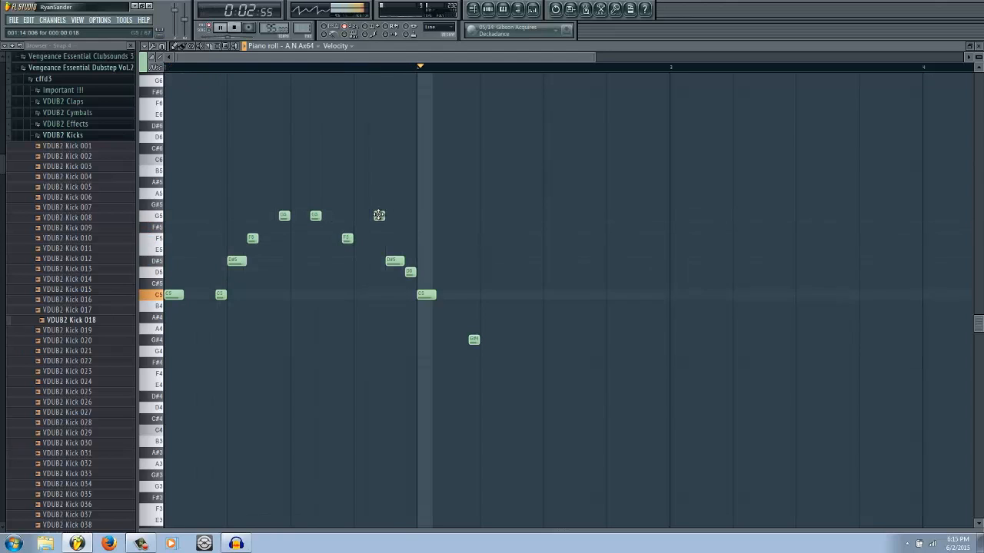
key("space")
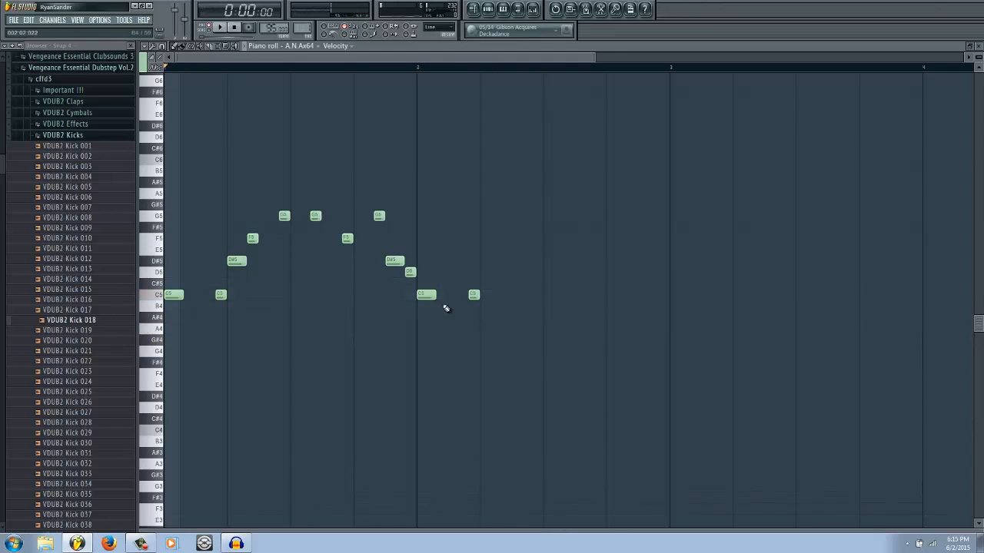
Add a longer D5 at the start of bar 2's second beat, follow it with a short D#5, and play the pattern.
key("space")
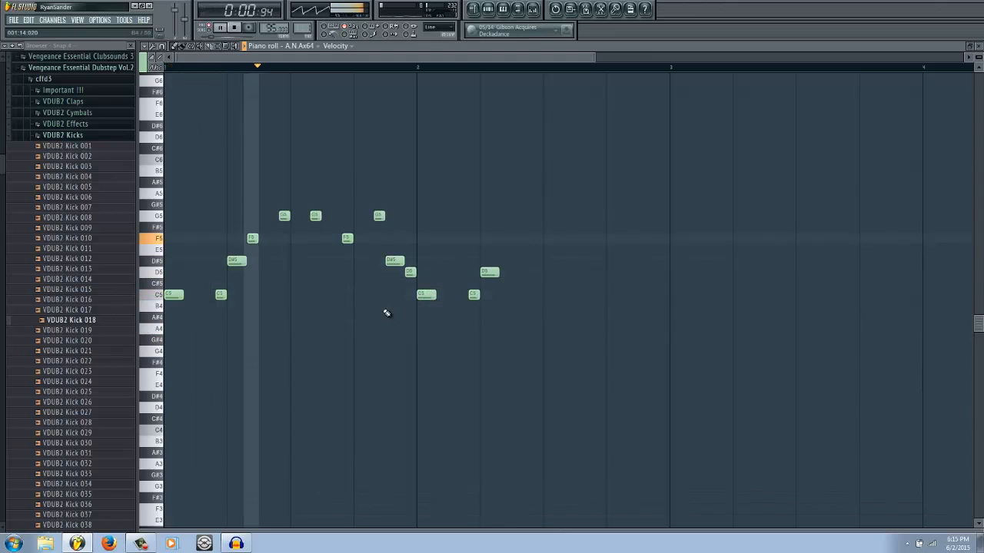
key("space")
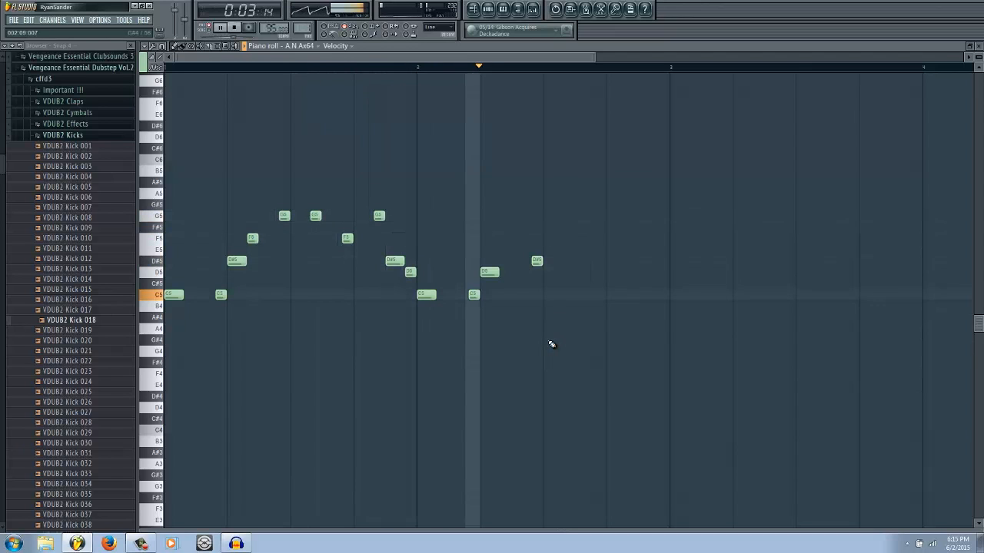
key("space")
key("space")
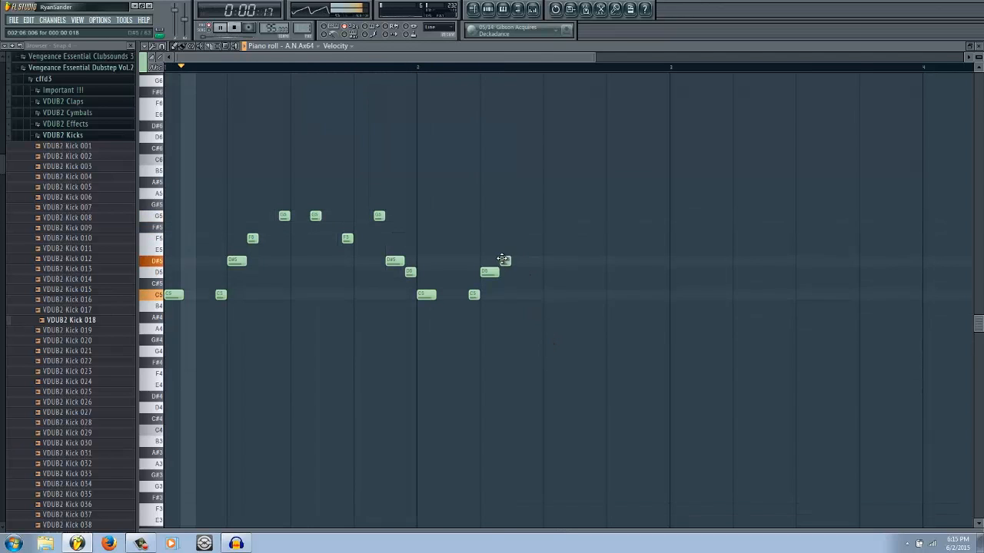
scroll(470, 274, "up", 2)
scroll(334, 260, "down", 2)
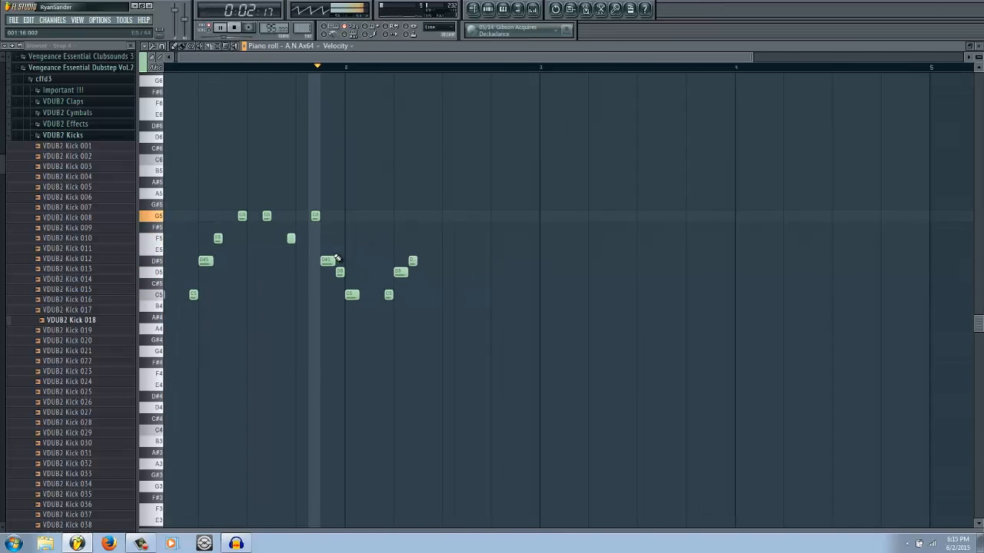
Raise the short D#5 in bar 2's second beat to F5 and play the pattern.
key("space")
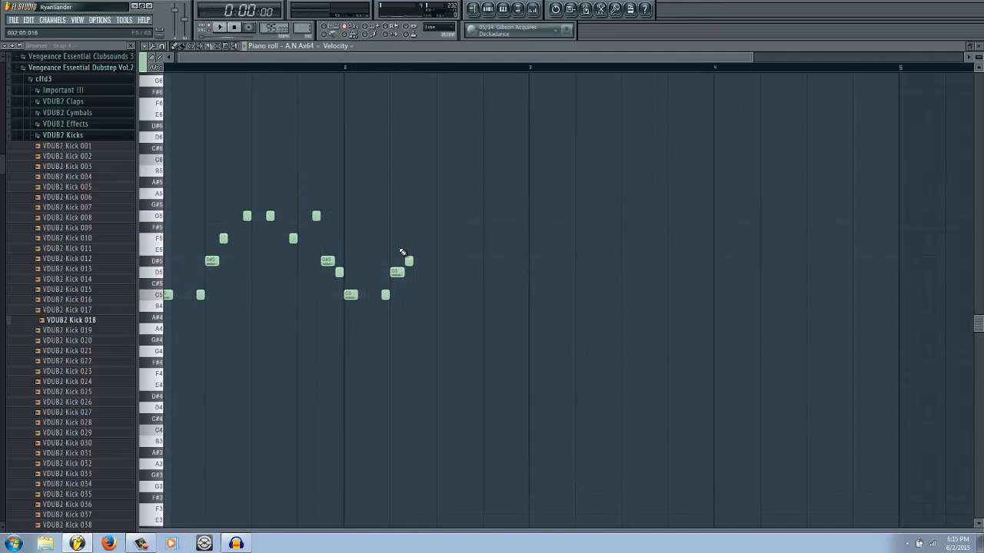
key("space")
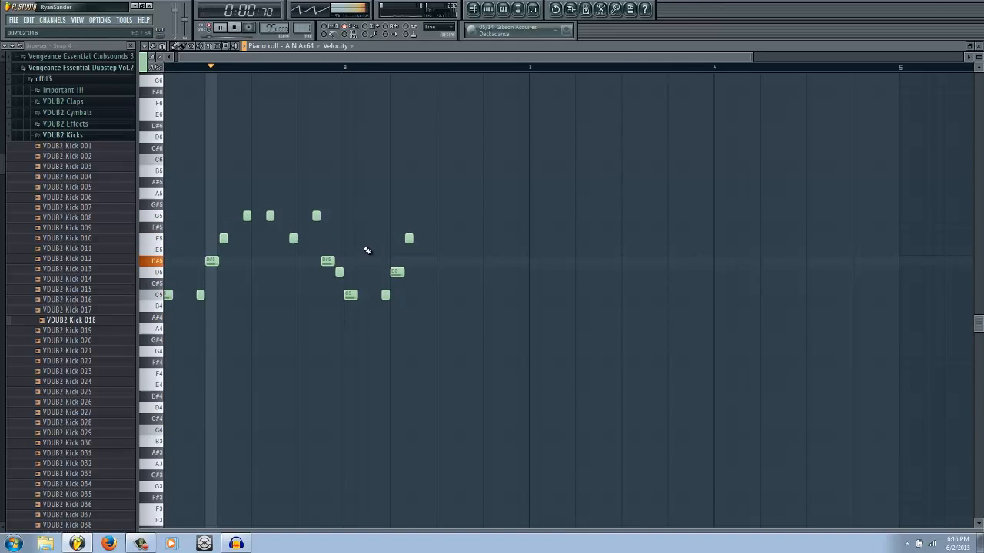
scroll(423, 274, "down", 2)
scroll(423, 274, "down", 1)
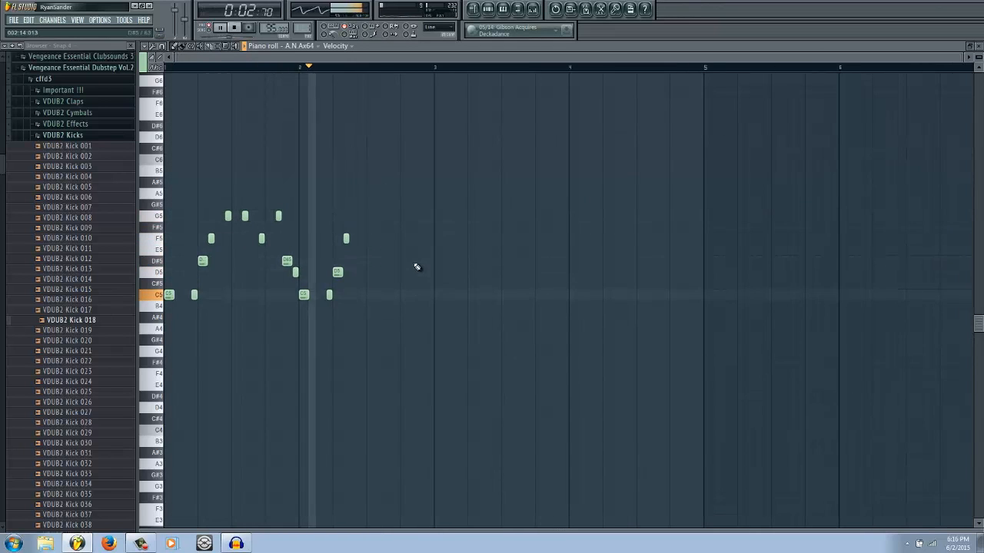
key("space")
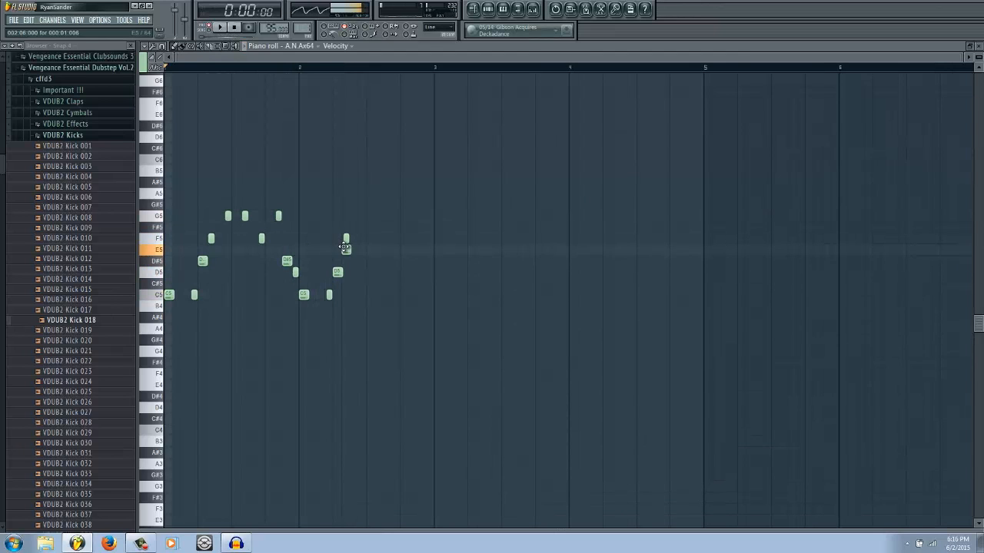
Add five short D#5 notes half a beat apart, from the end of beat 2 to the end of bar 2.
key("space")
scroll(338, 273, "up", 3)
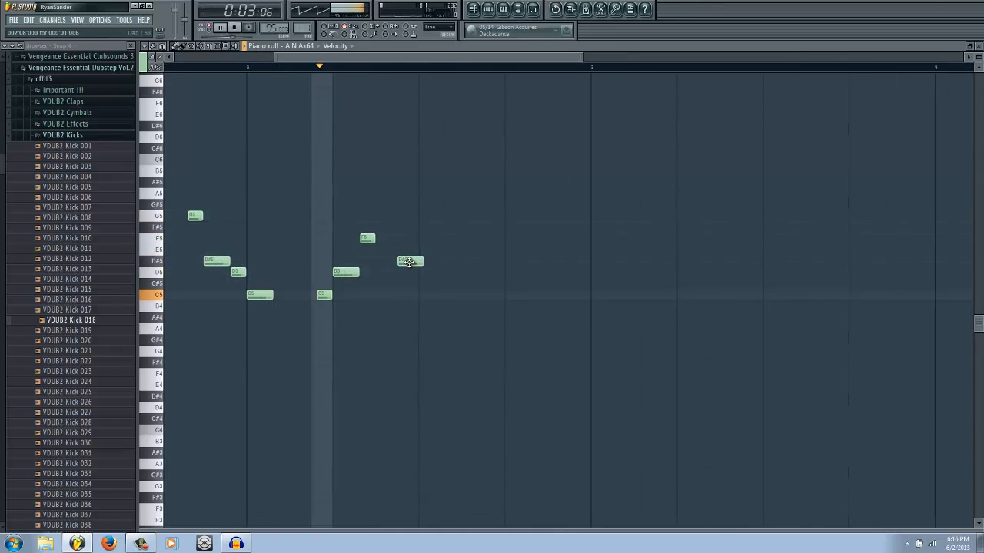
key("space")
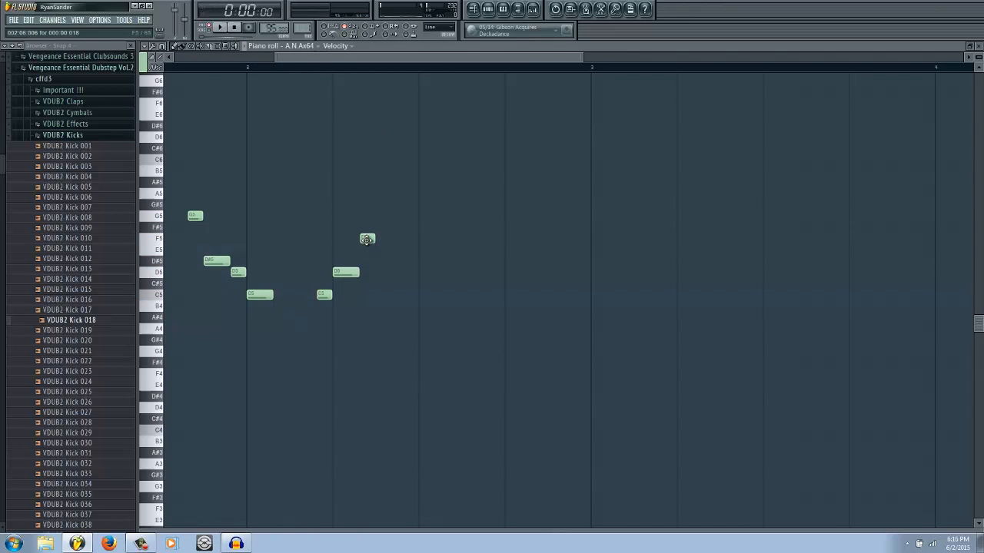
left_click_drag(402, 260, 403, 268)
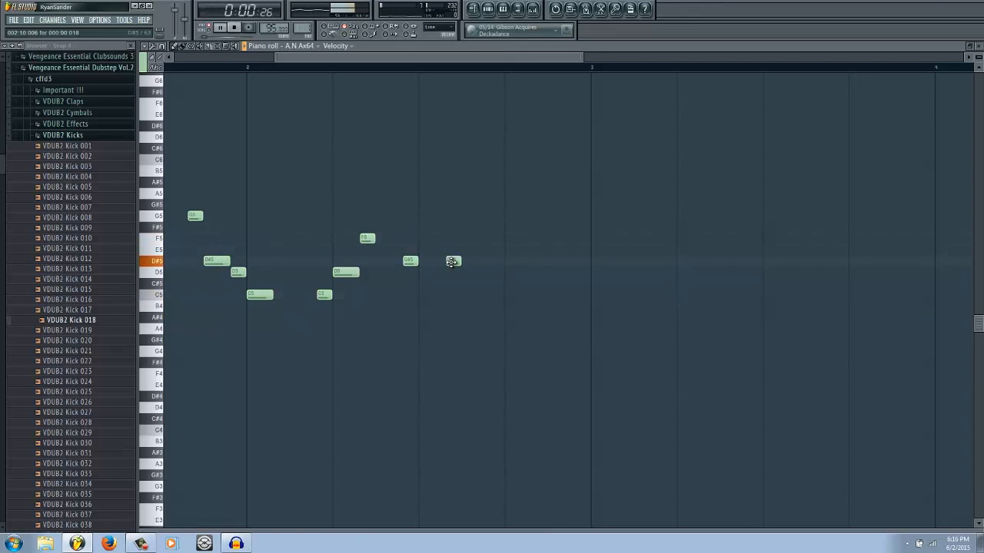
left_click(582, 259)
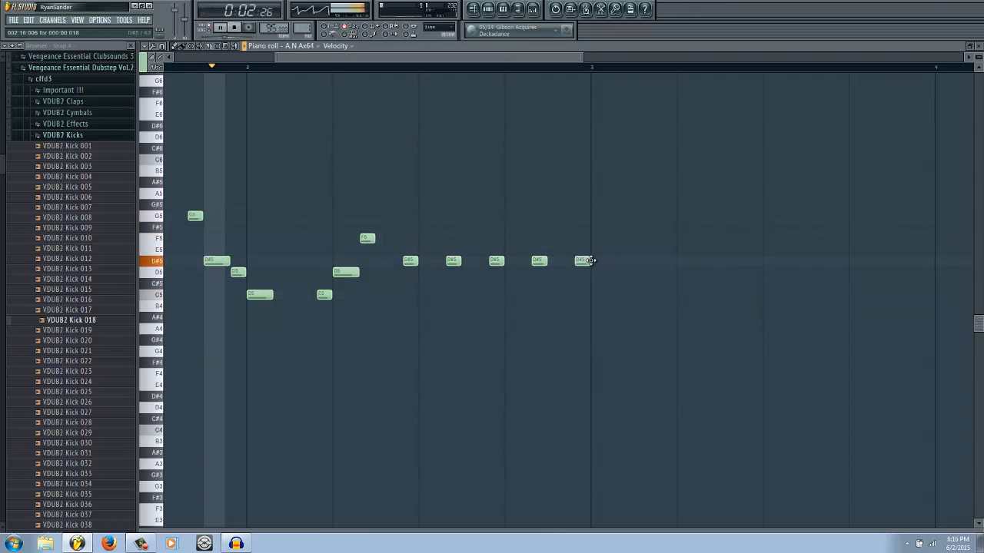
Lower bar 2's five repeated D#5 notes to D5 and play the pattern.
key("space")
left_click_drag(624, 286, 406, 274)
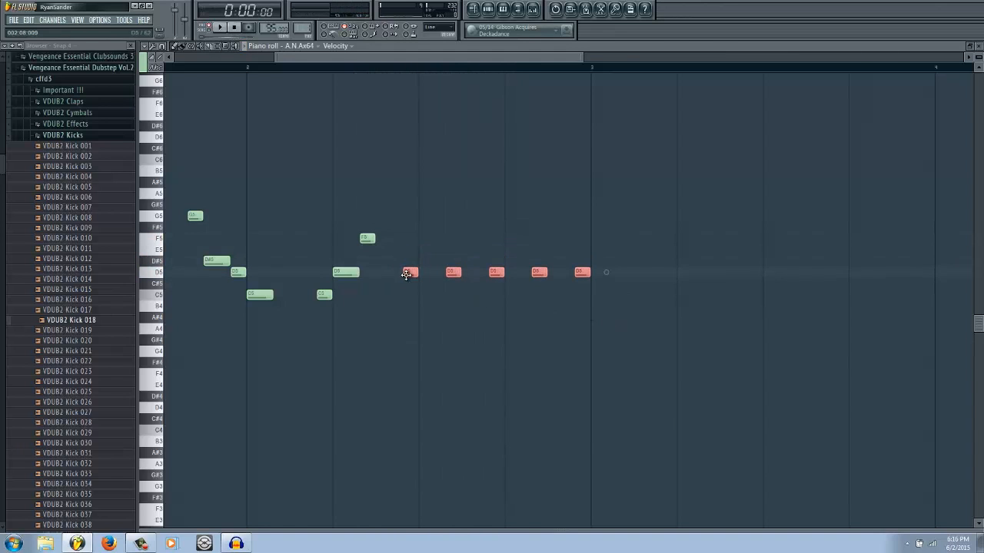
right_click(625, 368, "ctrl")
left_click_drag(815, 387, 88, 205)
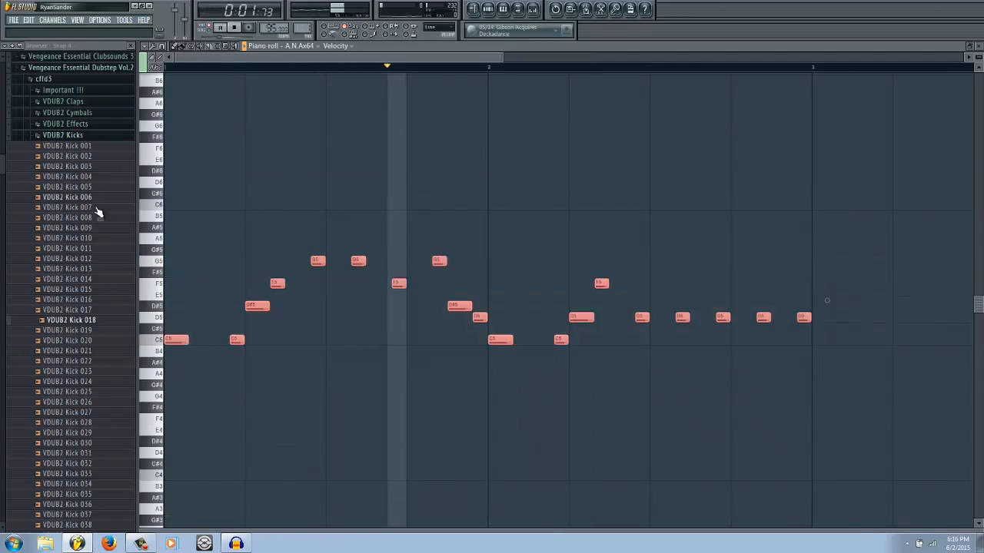
scroll(478, 338, "down", 3)
left_click(430, 371, "ctrl")
key("space")
scroll(406, 345, "up", 2)
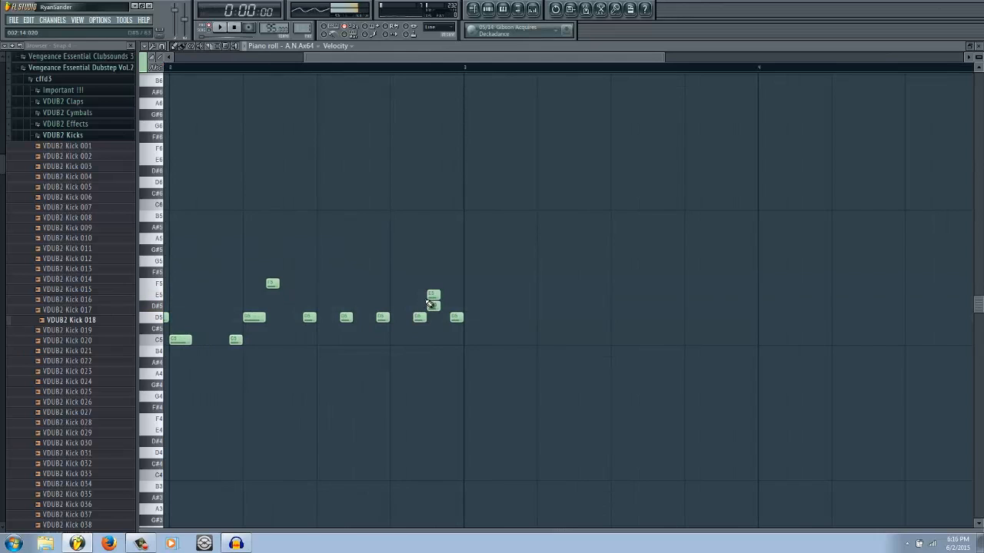
scroll(439, 320, "up", 2)
left_click_drag(452, 315, 456, 302)
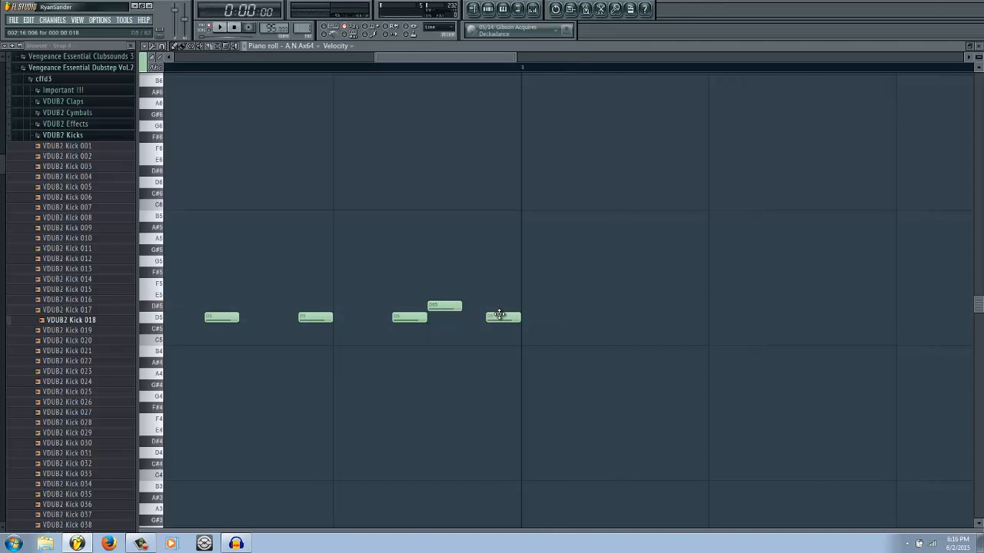
scroll(434, 316, "down", 4)
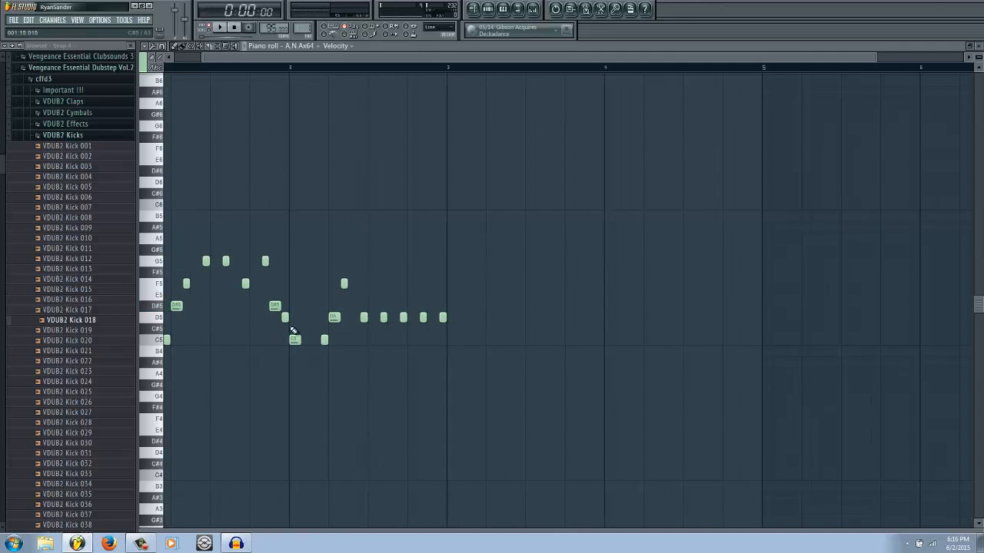
Add a longer D#5 between the last two D5 notes of bar 2 and play the pattern.
key("space")
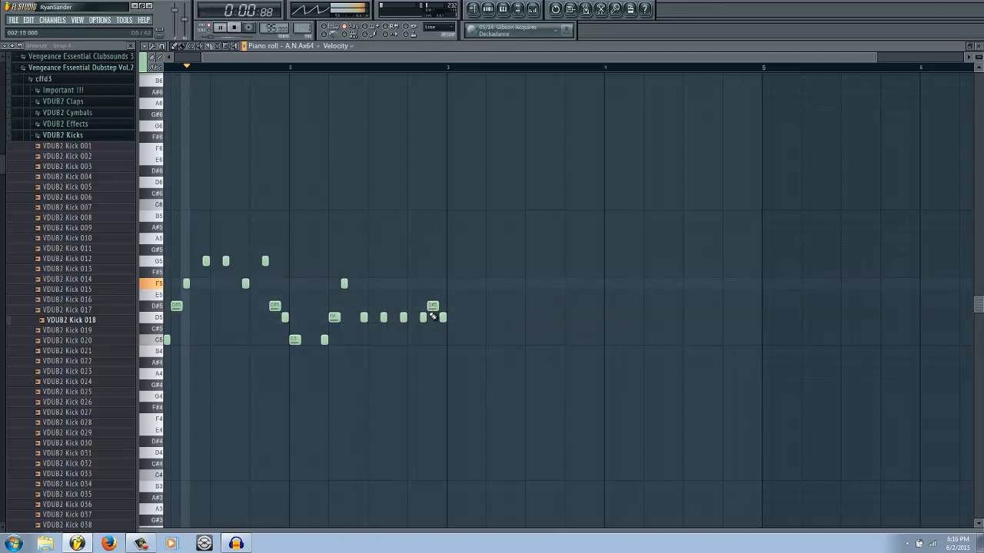
scroll(285, 314, "up", 2)
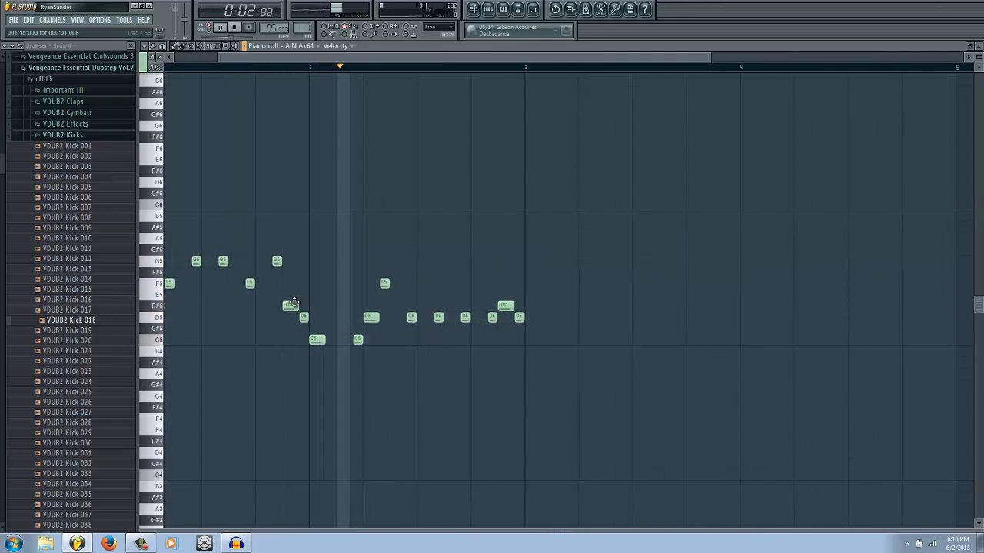
key("F6")
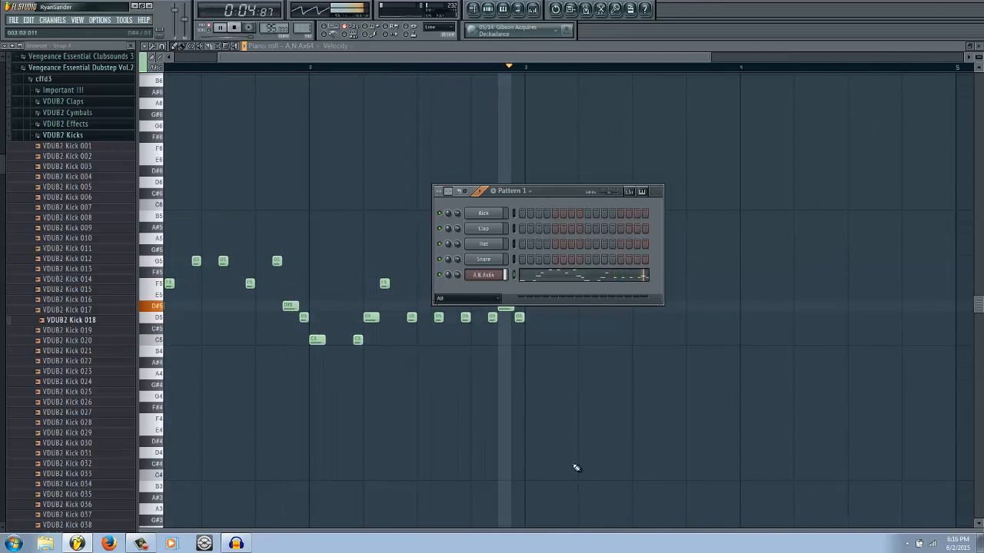
key("F6")
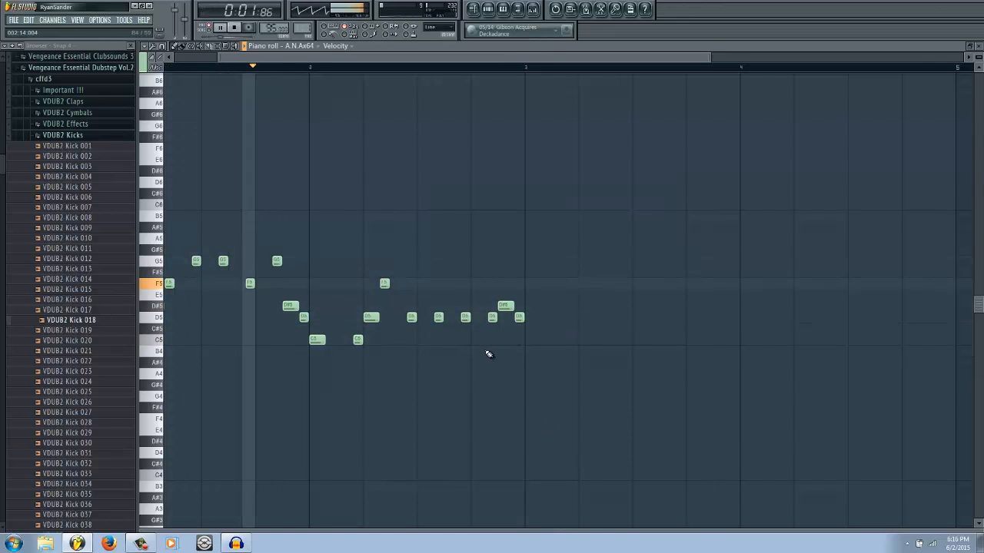
scroll(487, 356, "down", 2)
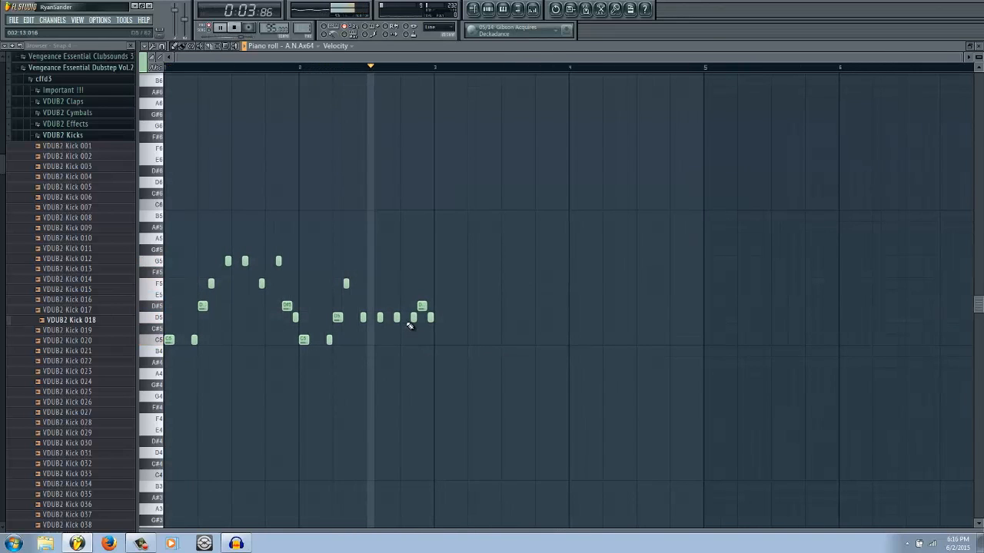
key("space")
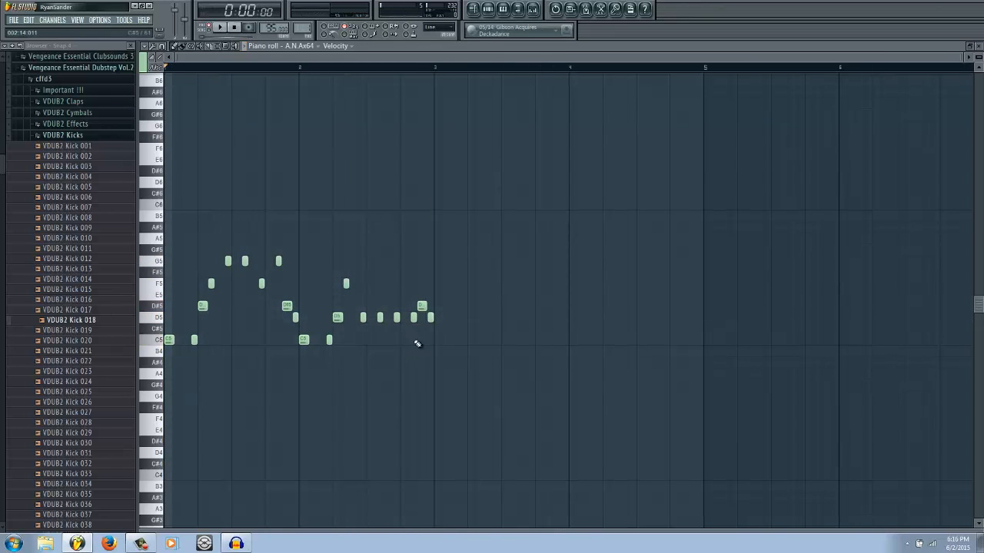
Open the ANA synth and audition its Bass House presets against the pattern, moving forward to Bassic Mini Solid 1.
key("F6")
left_click(486, 275)
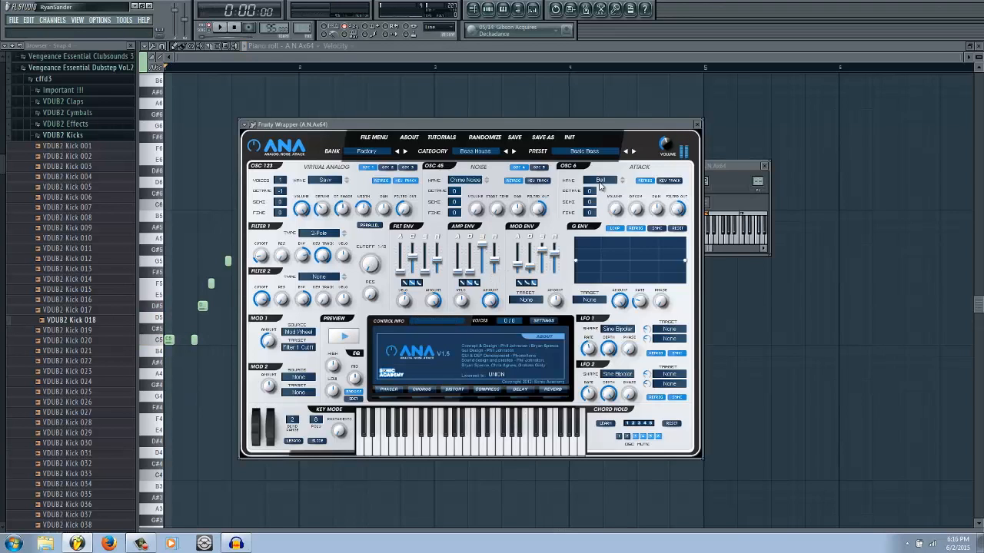
left_click(632, 152)
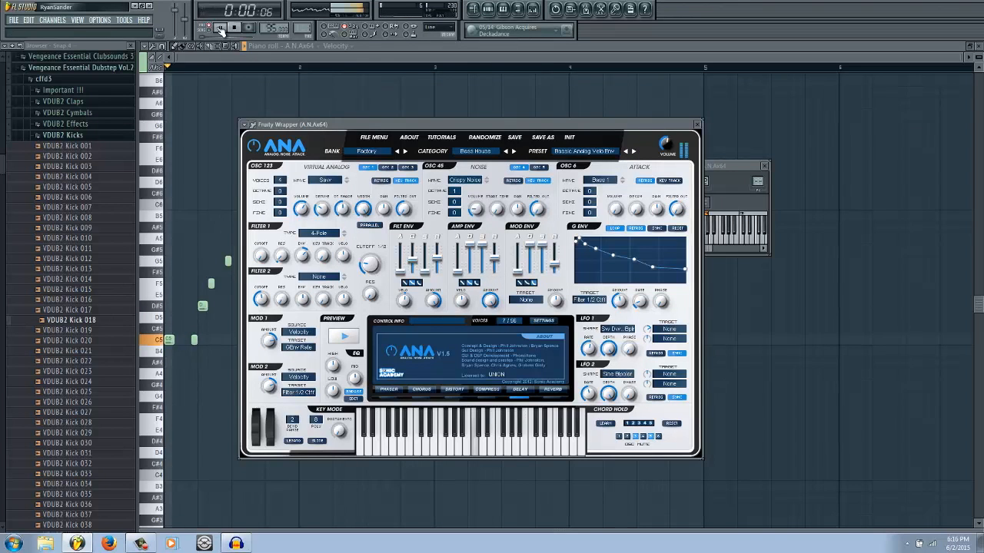
left_click(632, 151)
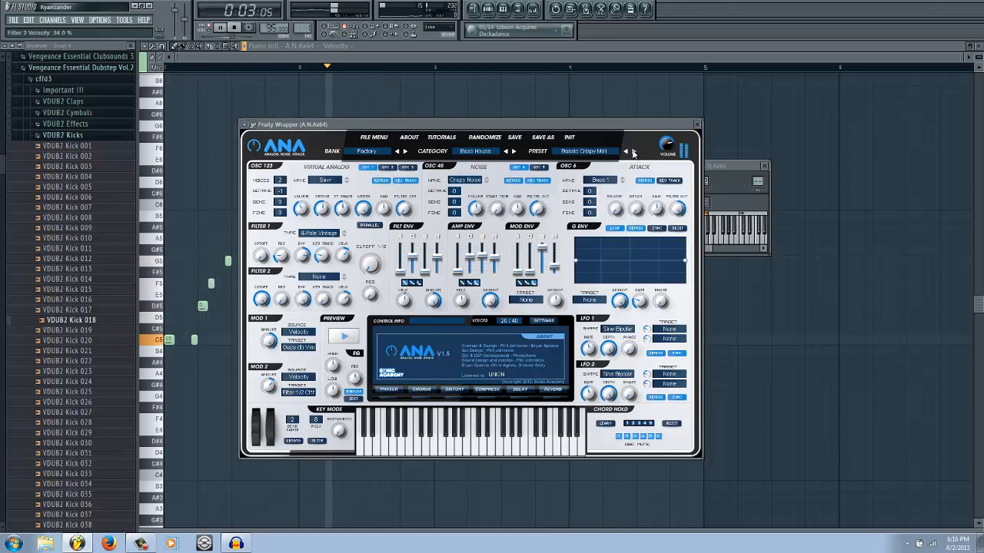
left_click(633, 151)
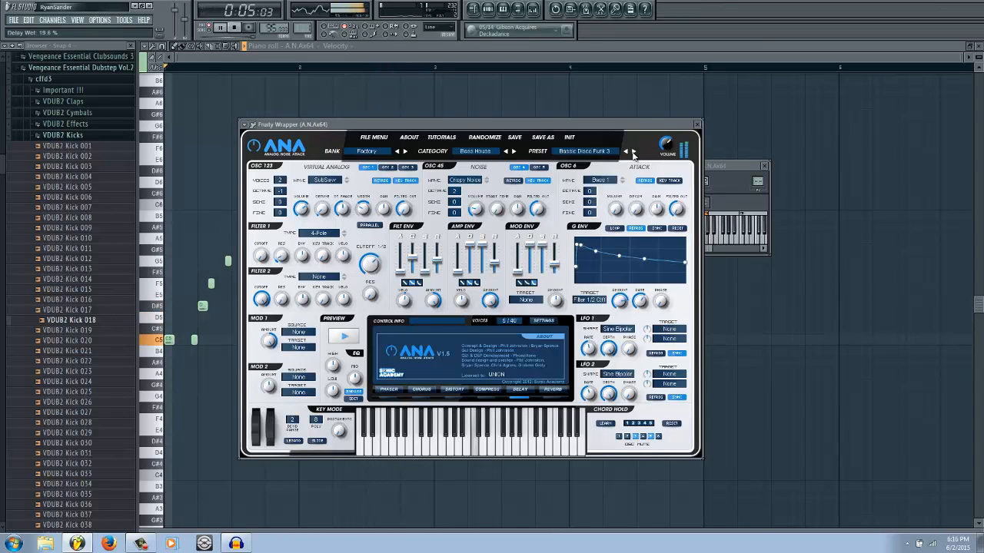
left_click(632, 151)
left_click(633, 151)
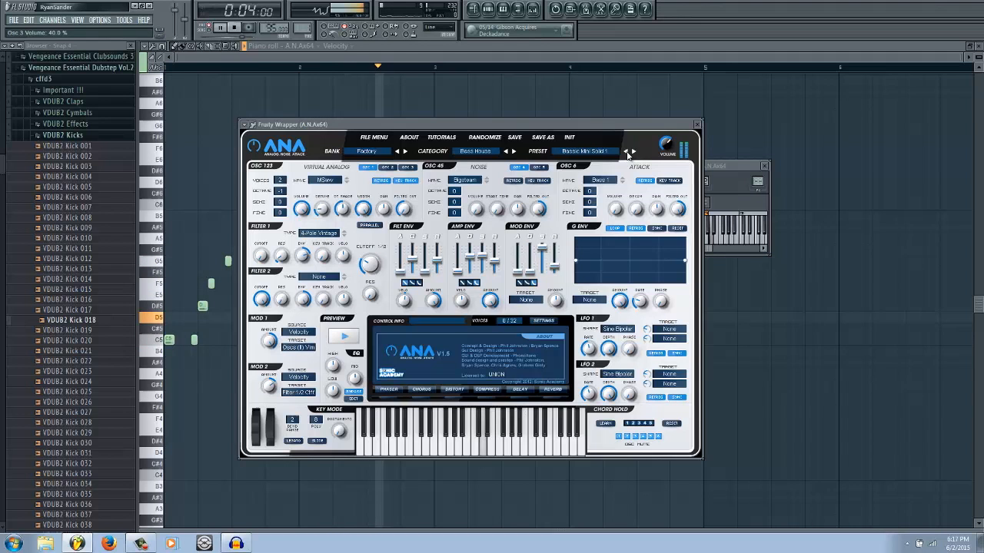
Transpose all notes of the bass pattern down one octave.
left_click(934, 317)
key("ctrl+Down")
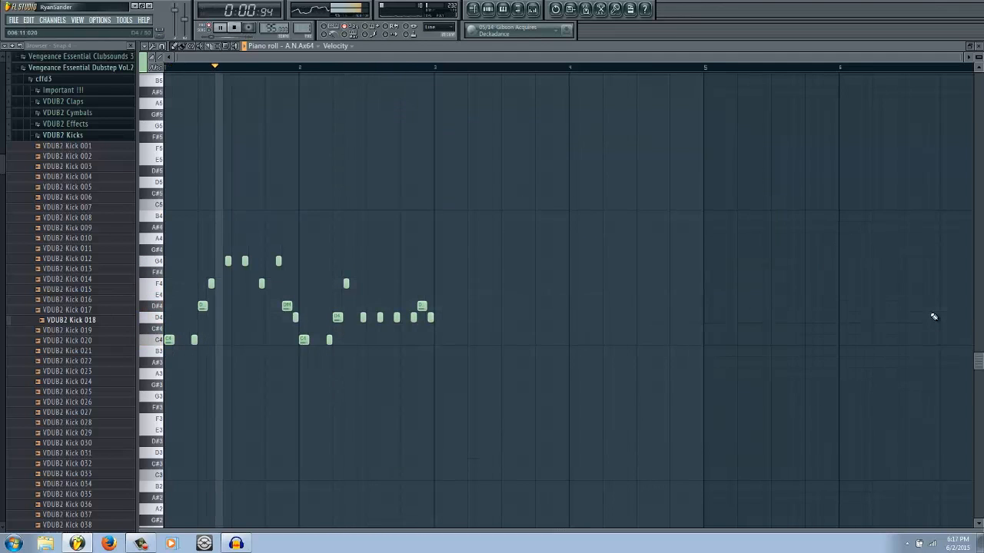
Reopen the ANA synth and go back through the Bass House presets to Bassic Disco Funk 2.
key("F6")
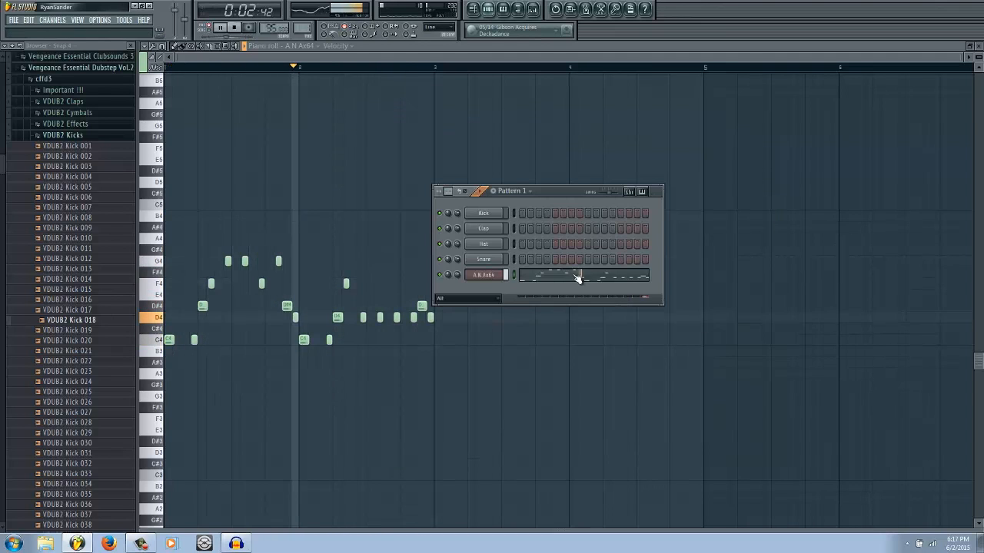
left_click(470, 277)
left_click(626, 151)
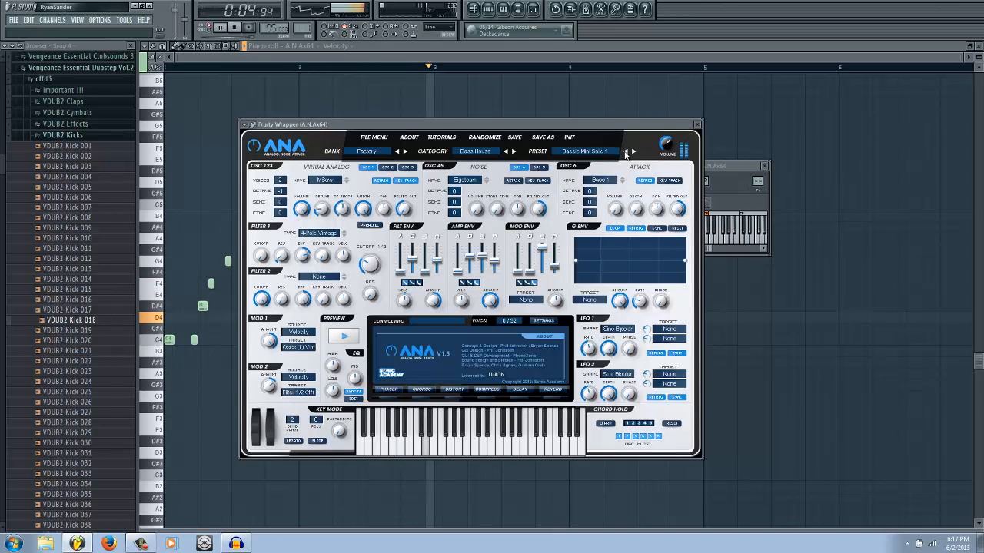
left_click(626, 152)
left_click(626, 152)
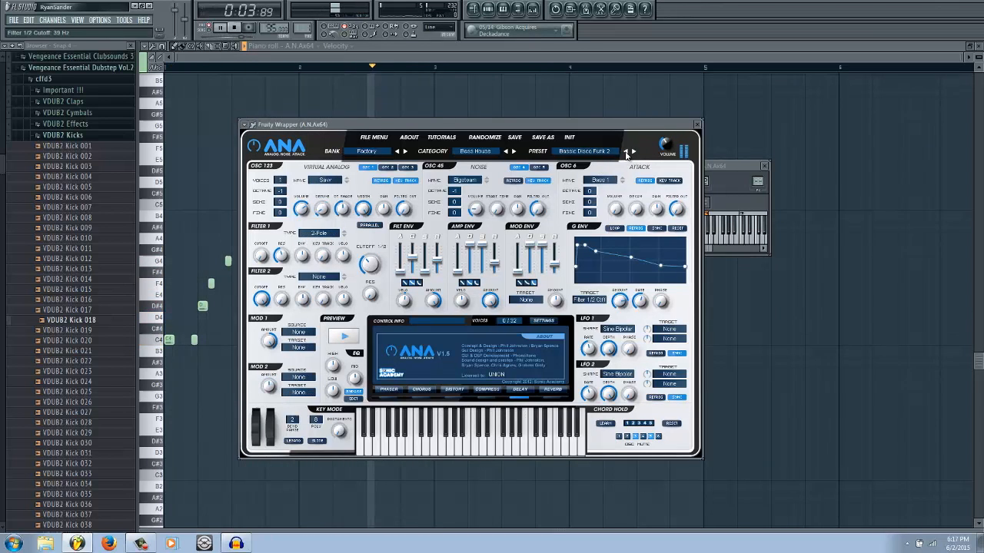
Audition more of ANA's Bass House presets against the playing pattern, stepping back to Basic Bass.
left_click(625, 151)
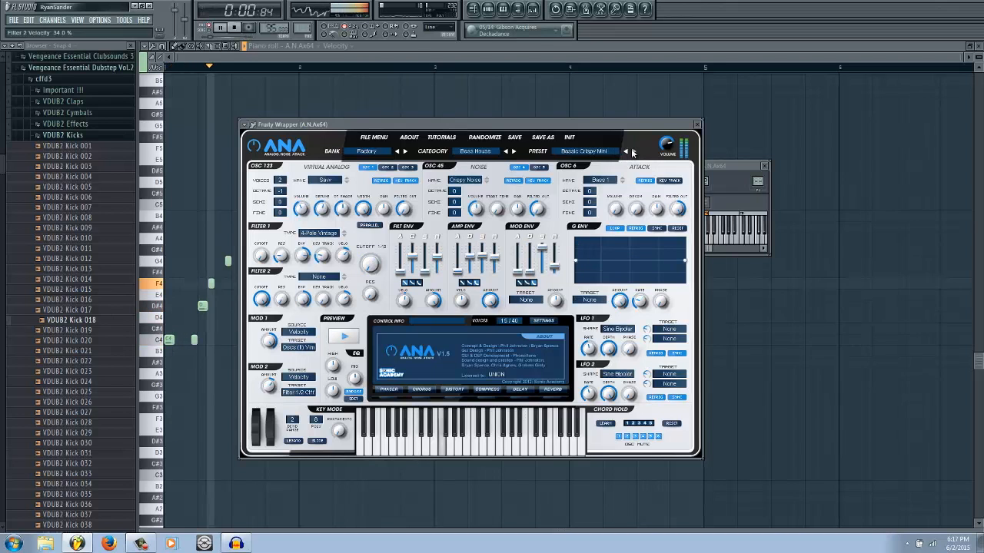
left_click(625, 151)
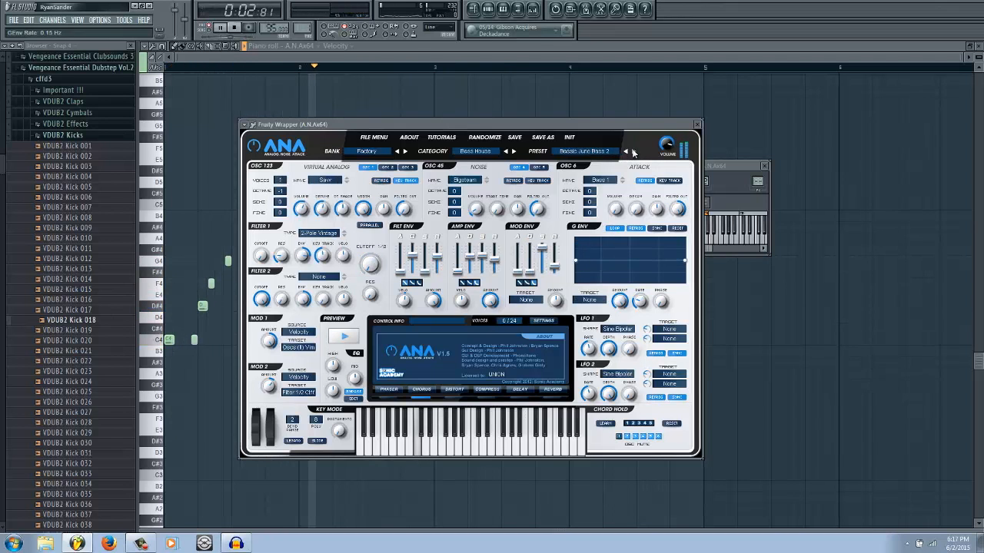
left_click(626, 152)
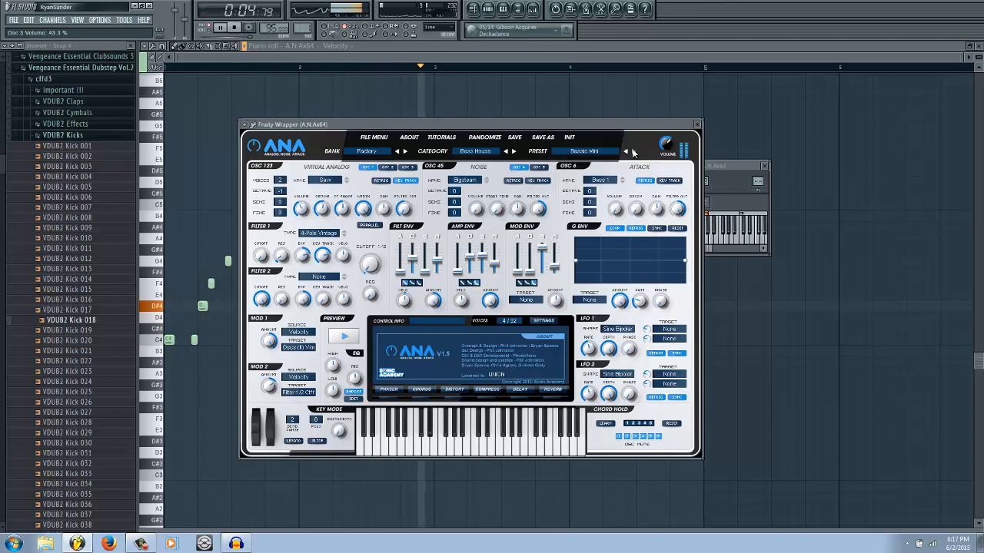
left_click(633, 152)
left_click(626, 152)
left_click(626, 153)
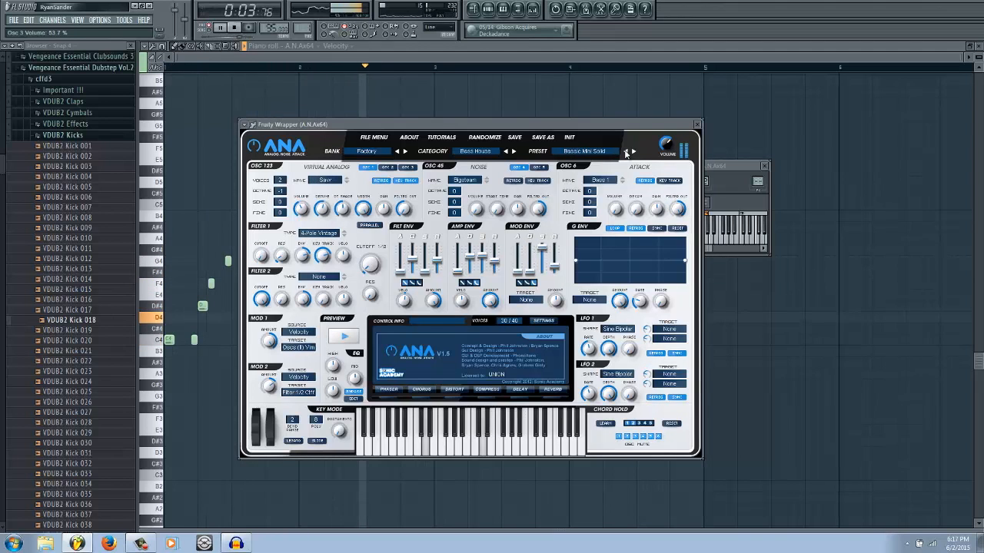
left_click(626, 153)
left_click(626, 153)
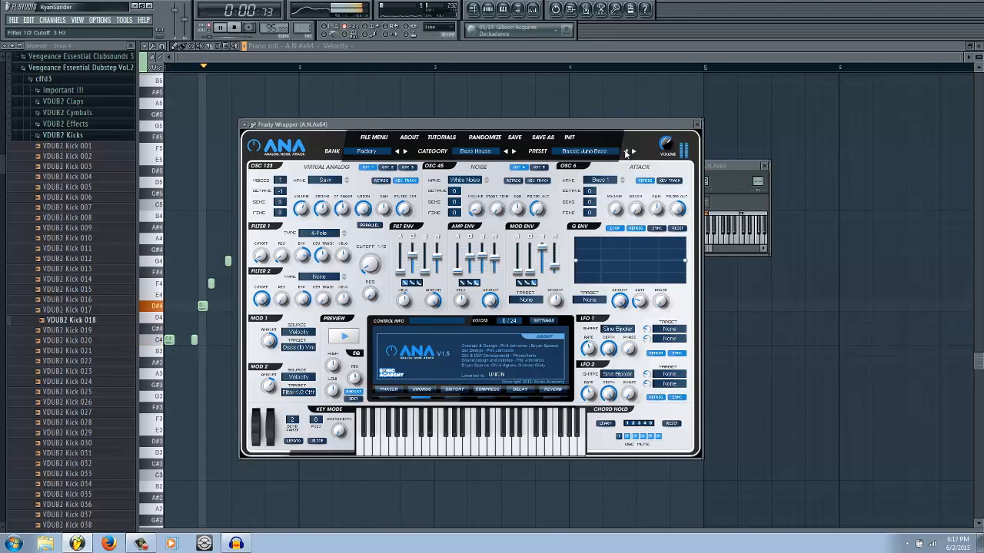
left_click(626, 153)
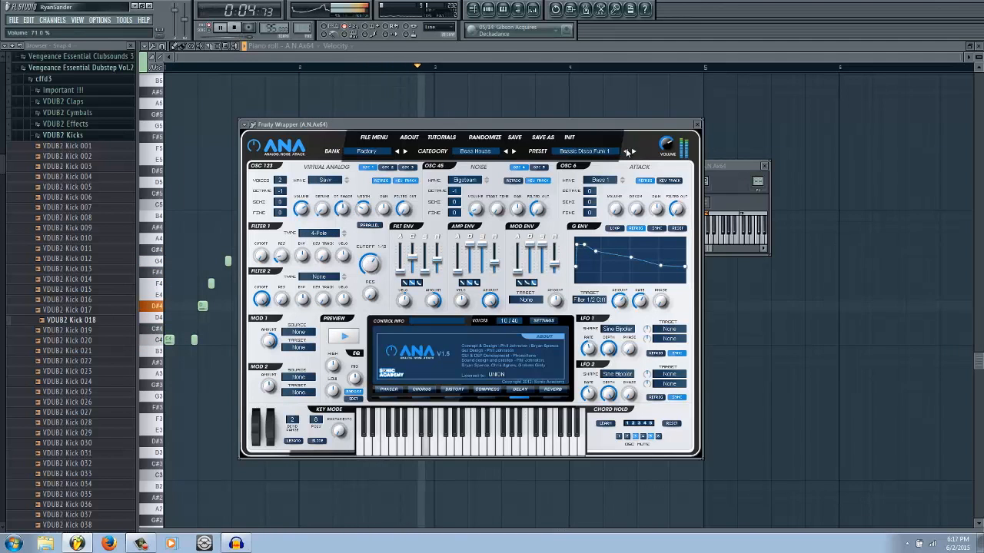
left_click(625, 153)
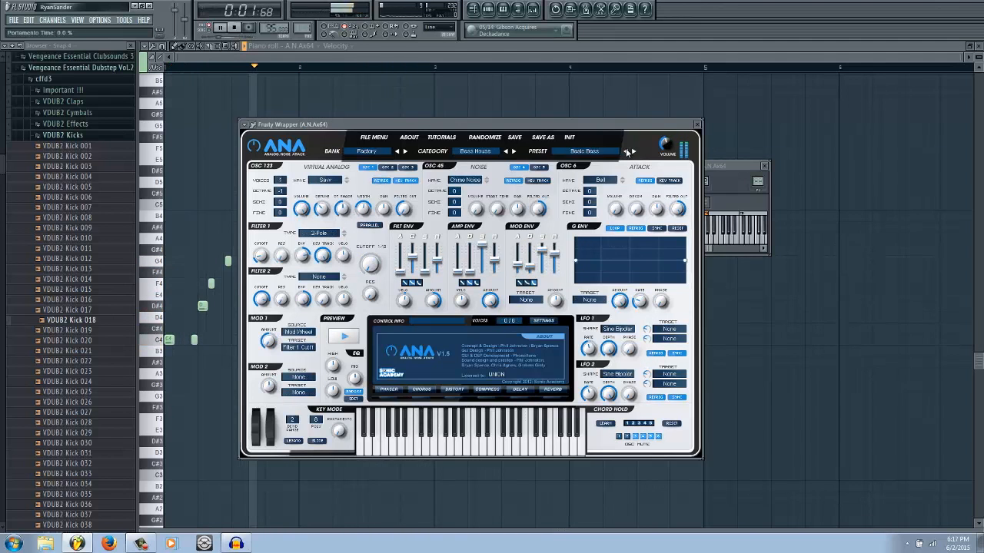
Try the presets in ANA's Bass Electro category, stepping back to Simple Bass 5.
left_click(626, 153)
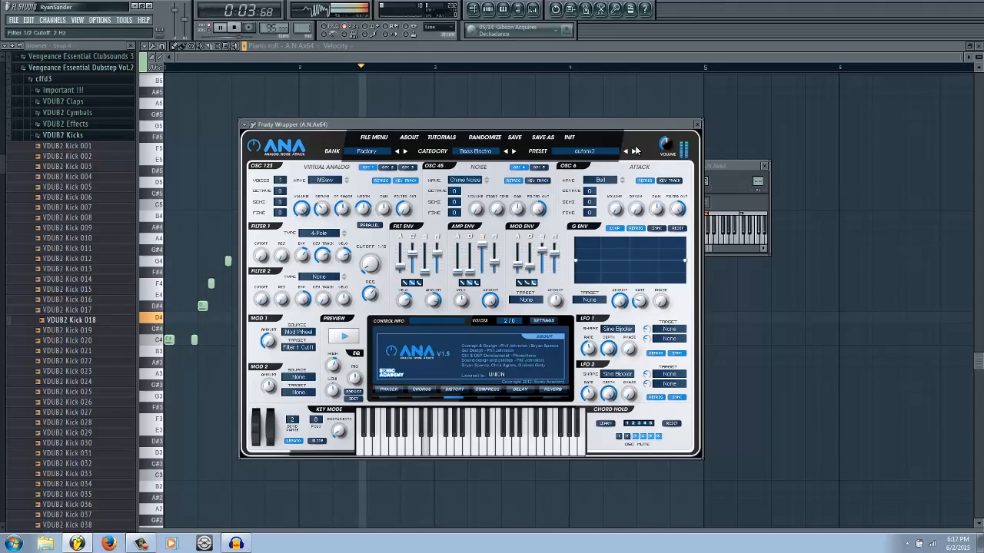
left_click(626, 152)
left_click(626, 152)
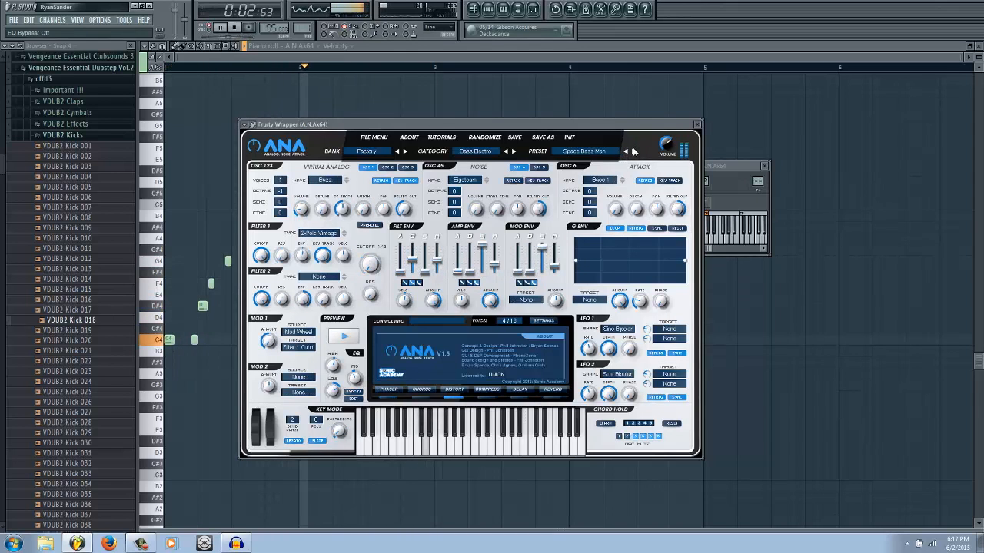
left_click(627, 152)
left_click(626, 152)
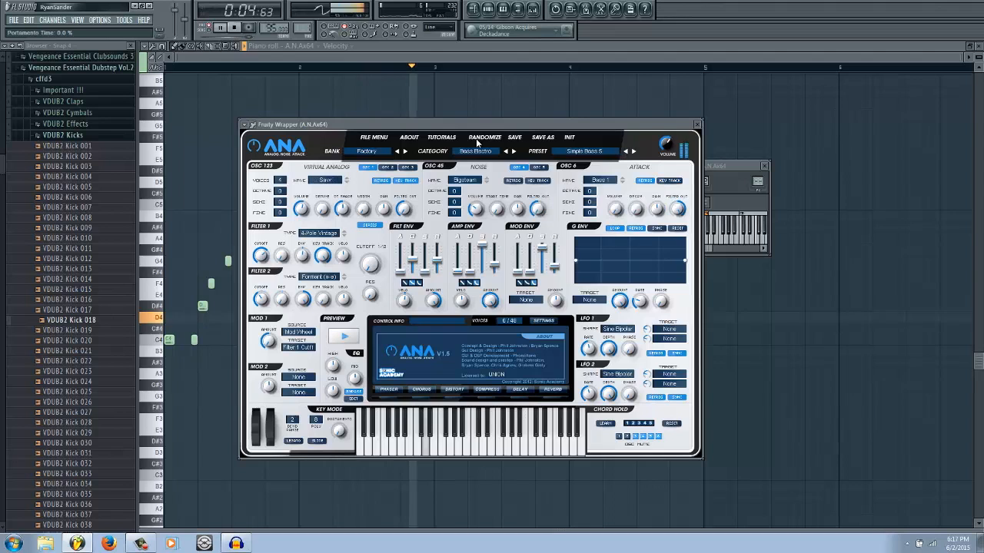
Switch ANA back to the Bass House category and step forward through its presets to Bassic Mini Solid 1.
left_click(475, 152)
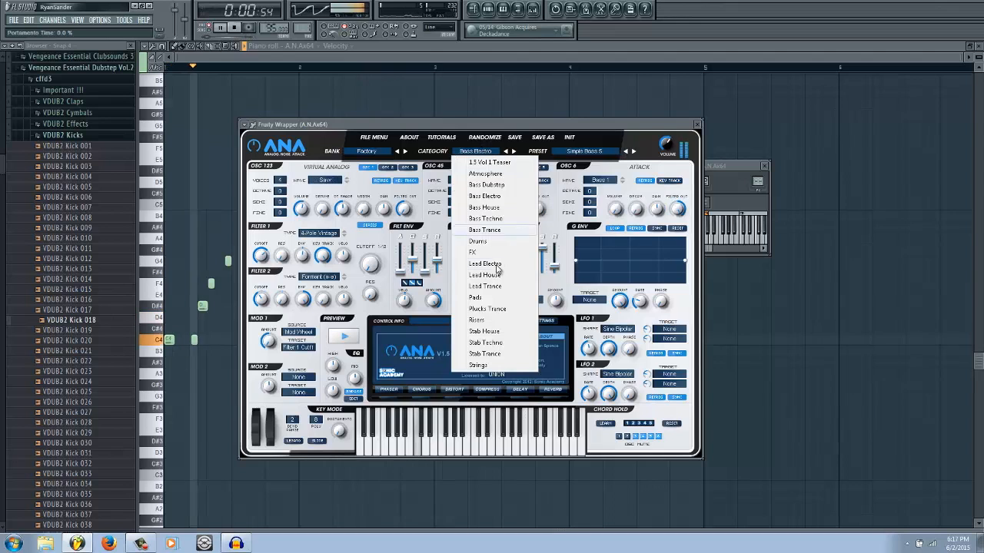
left_click(486, 208)
left_click(632, 151)
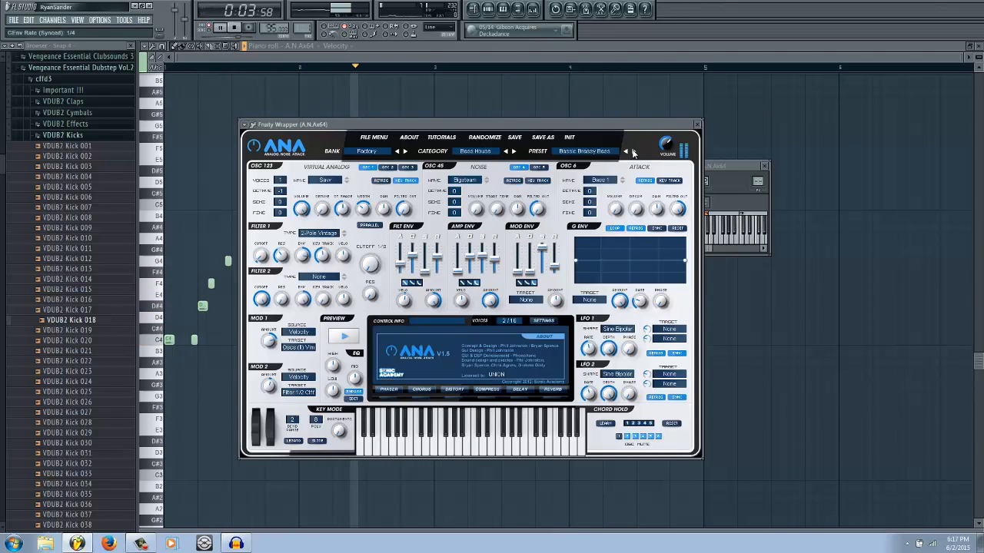
left_click(632, 151)
key("space")
left_click(632, 152)
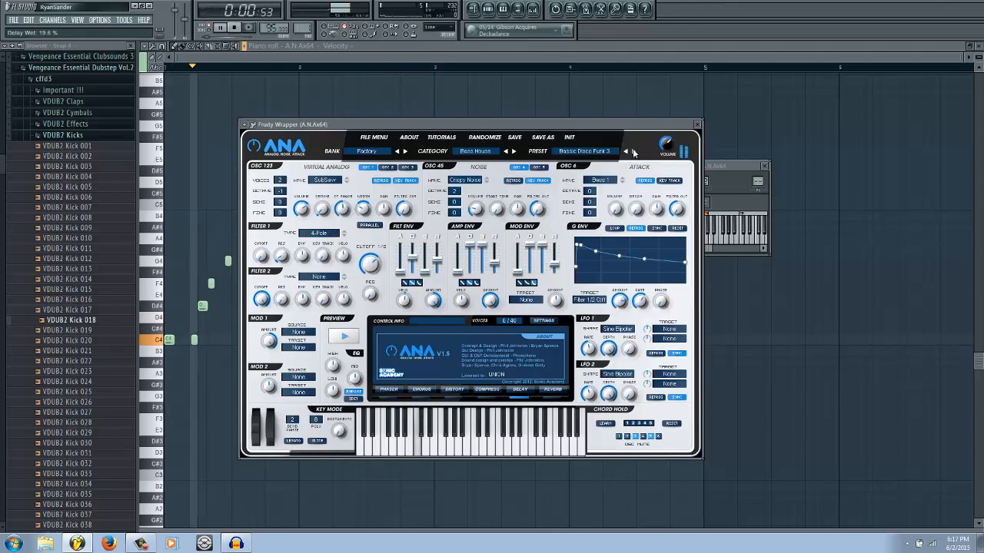
left_click(633, 152)
left_click(633, 151)
left_click(633, 151)
left_click(626, 151)
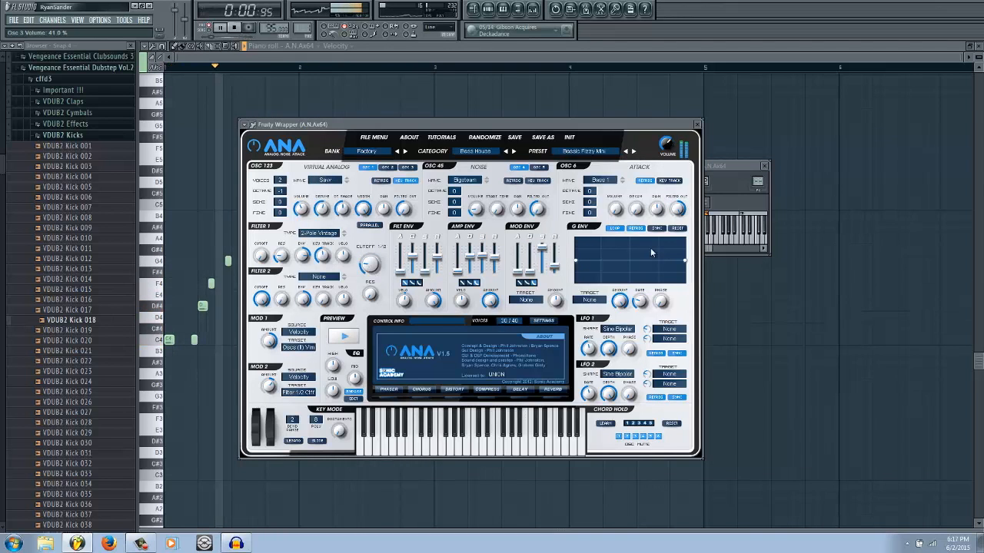
left_click(631, 151)
left_click(632, 151)
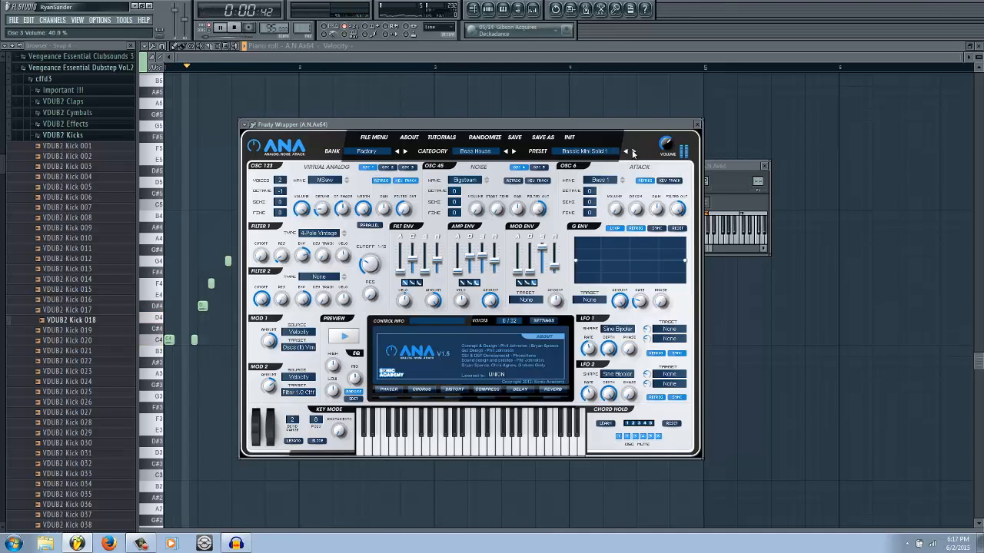
Stop playback, look over the ANA synth with its loaded preset, and return to the Pattern 1 channels.
left_click(736, 139)
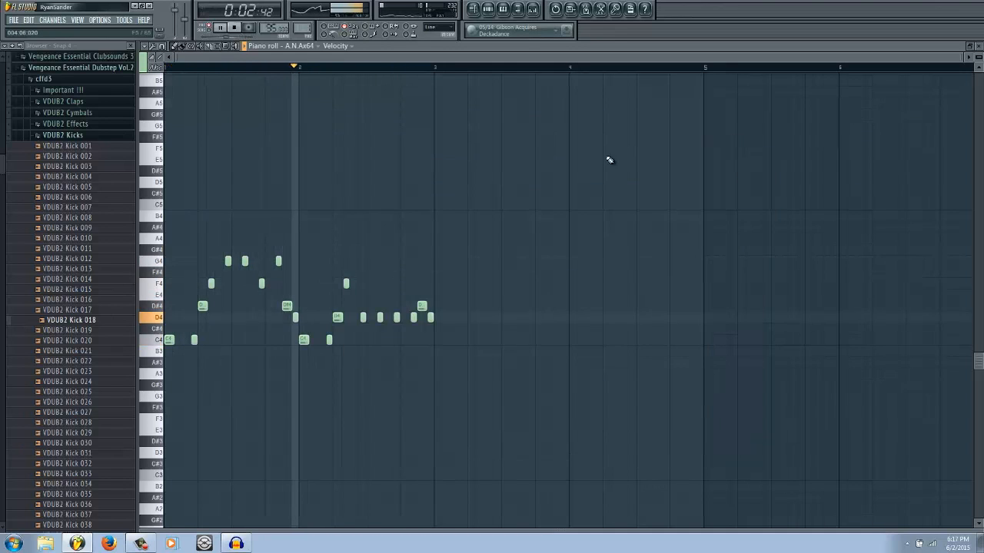
key("space")
key("F6")
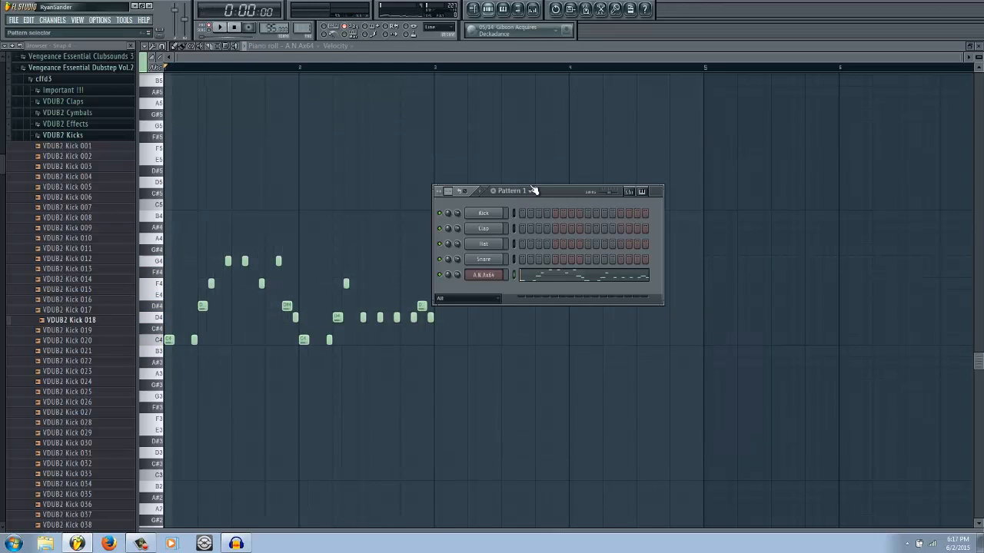
left_click(498, 277)
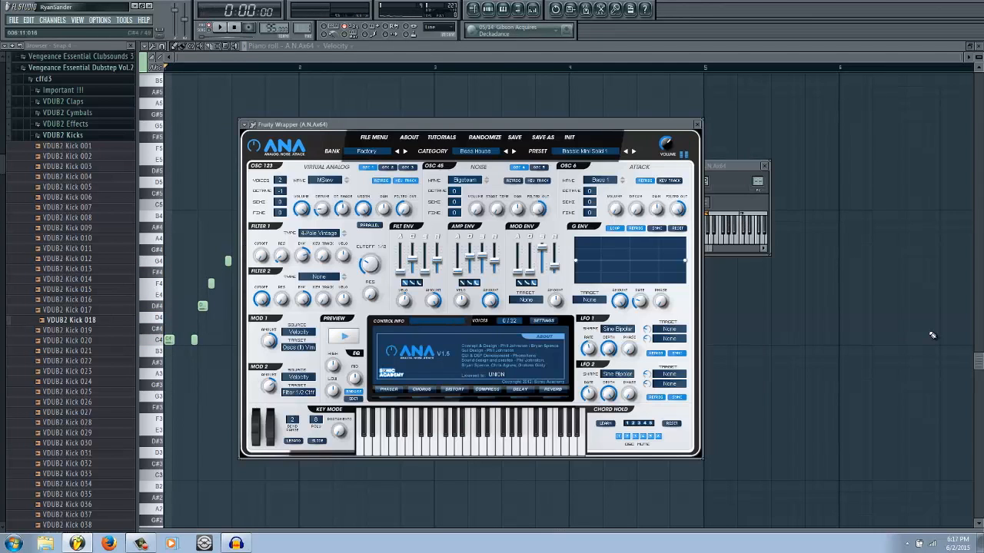
left_click(889, 310)
key("space")
key("F6")
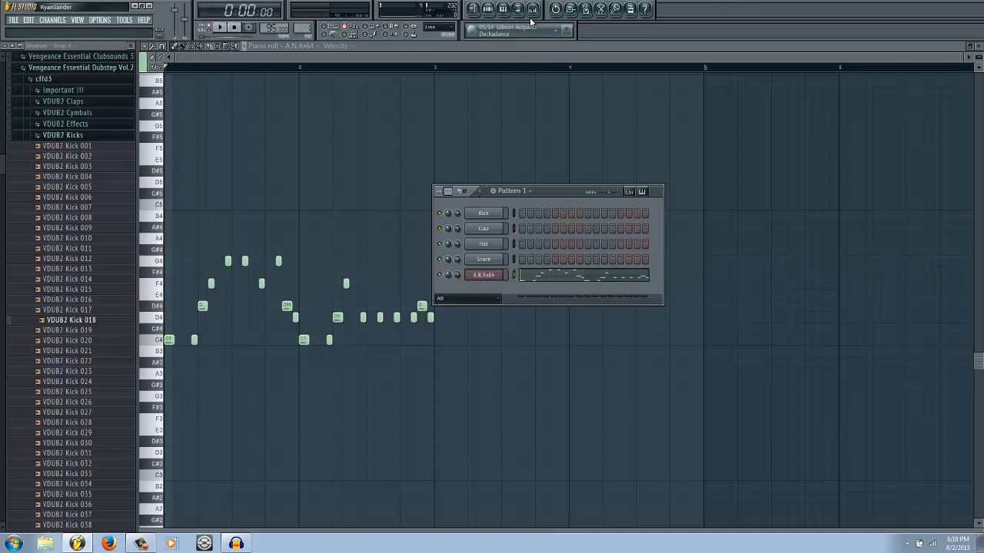
Open the mixer and link the ANA channel to insert track 7.
left_click(532, 9)
right_click(326, 281)
mouse_move(419, 256)
left_click(500, 260)
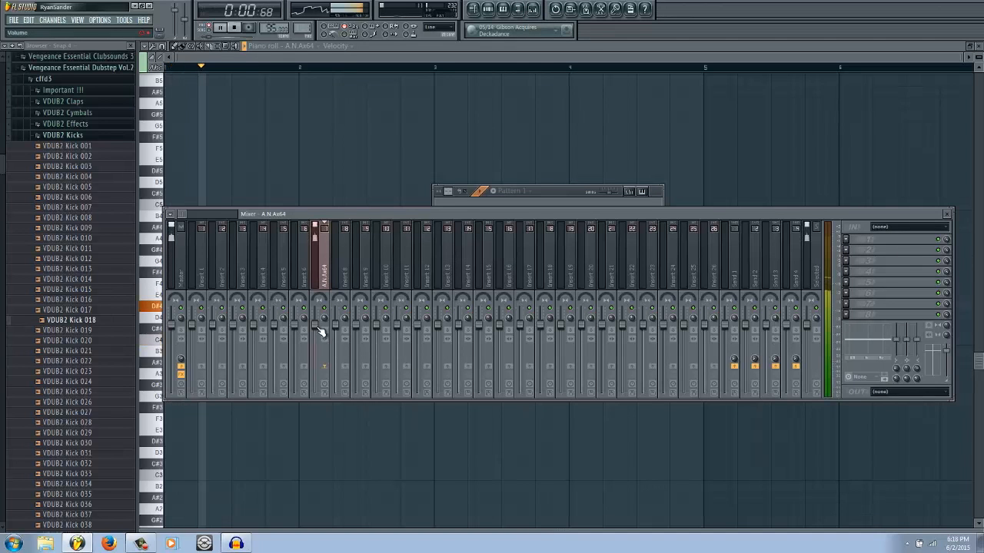
Add Gross Beat to the first effect slot of the ANA mixer track and load its SIDECHAIN preset.
left_click(849, 243)
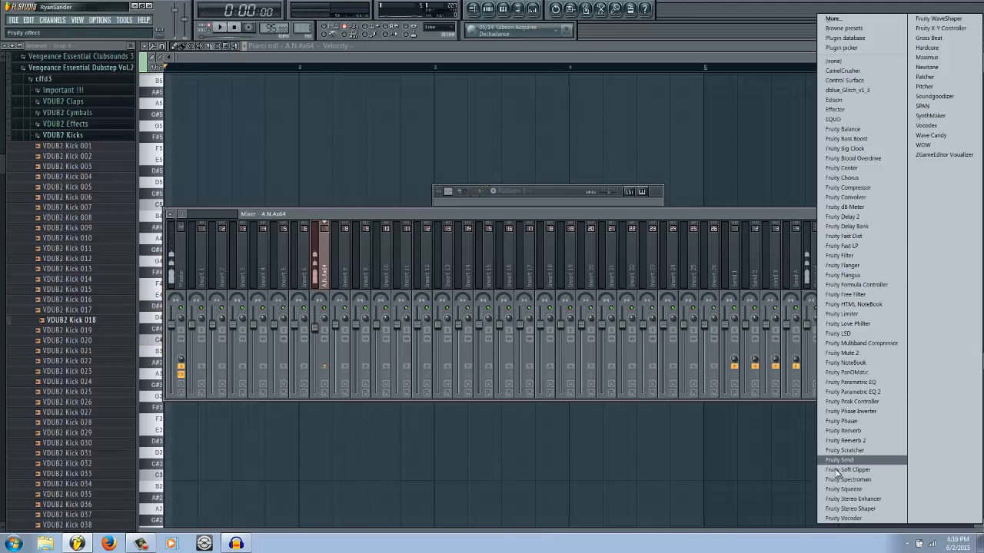
left_click(938, 44)
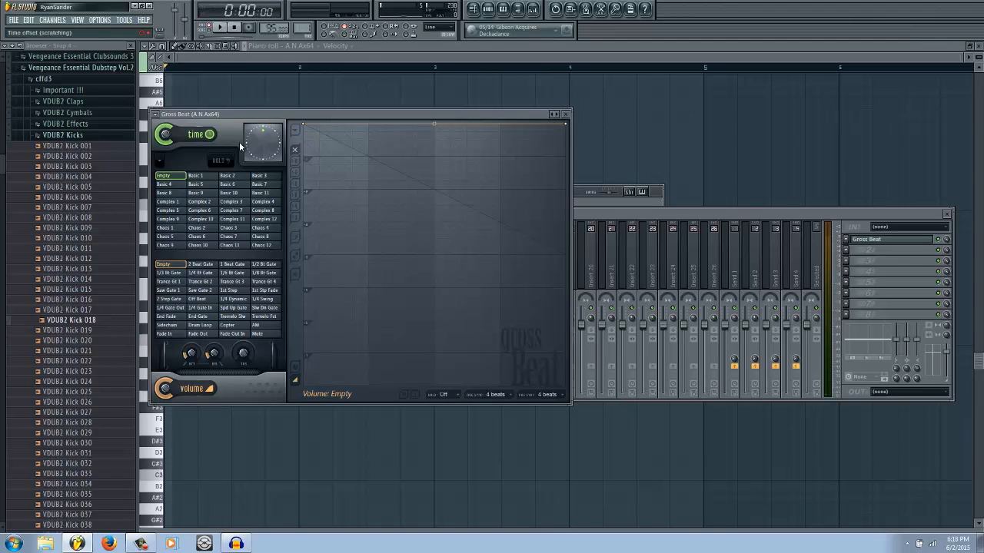
left_click(158, 115)
mouse_move(187, 125)
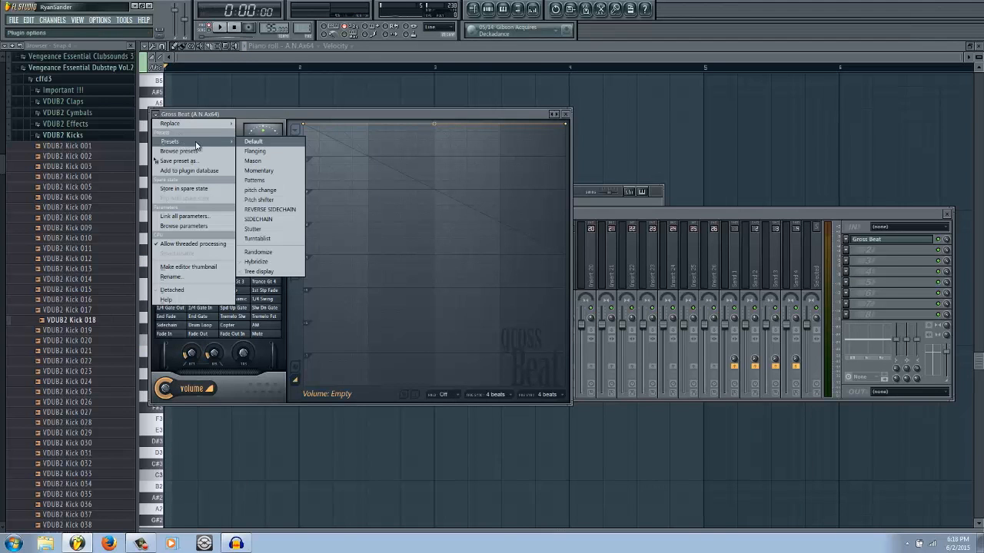
left_click(269, 225)
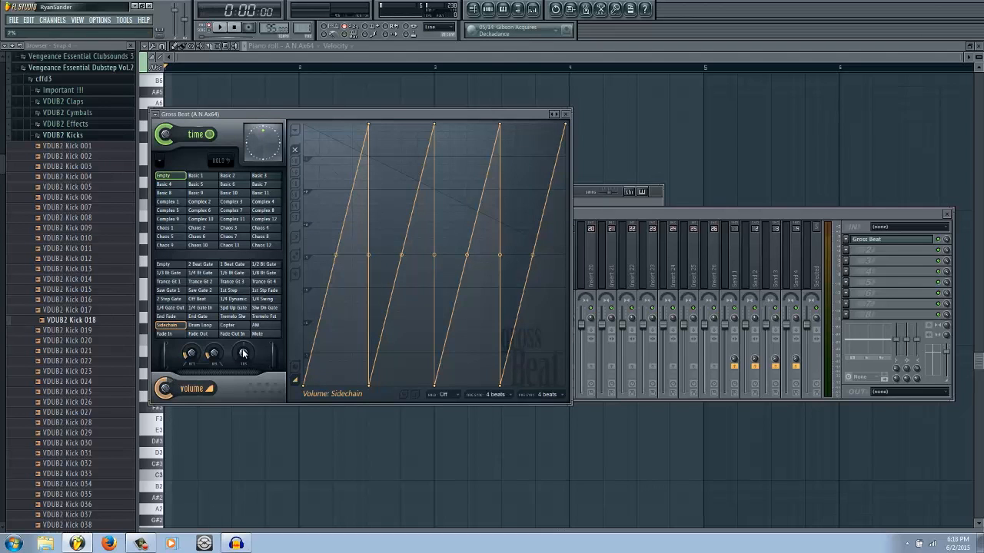
Play the bass pattern through the Gross Beat sidechain, show the Pattern 1 channels and stop playback.
key("space")
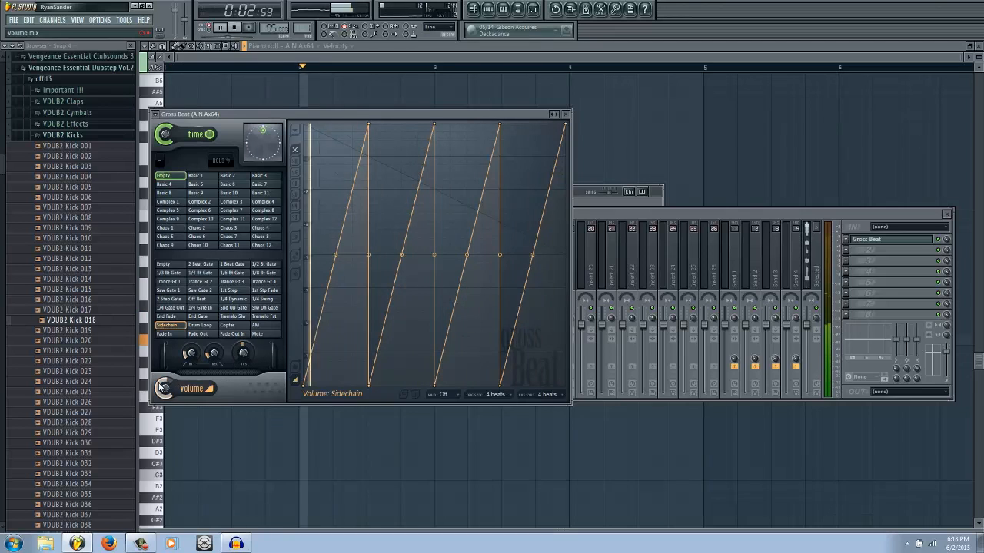
left_click(558, 515)
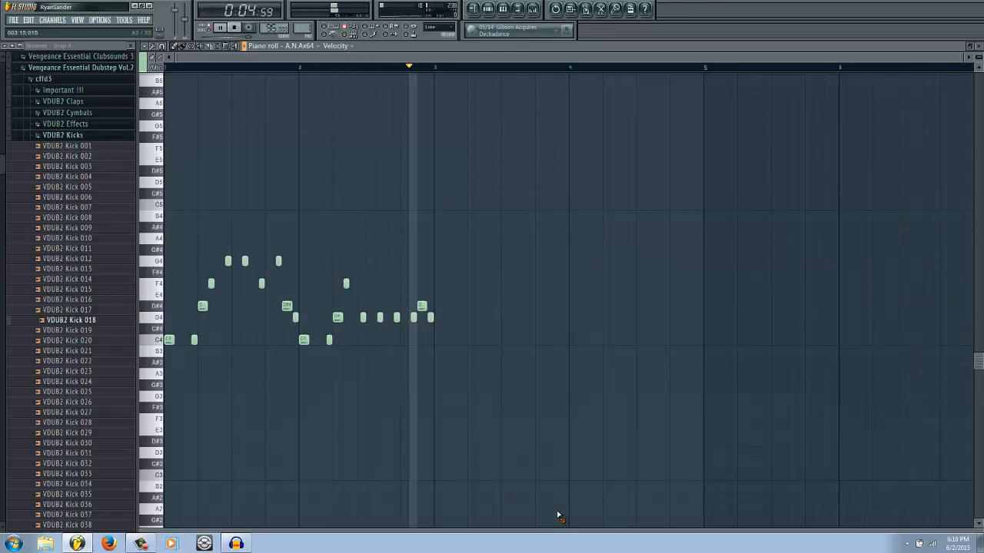
key("F6")
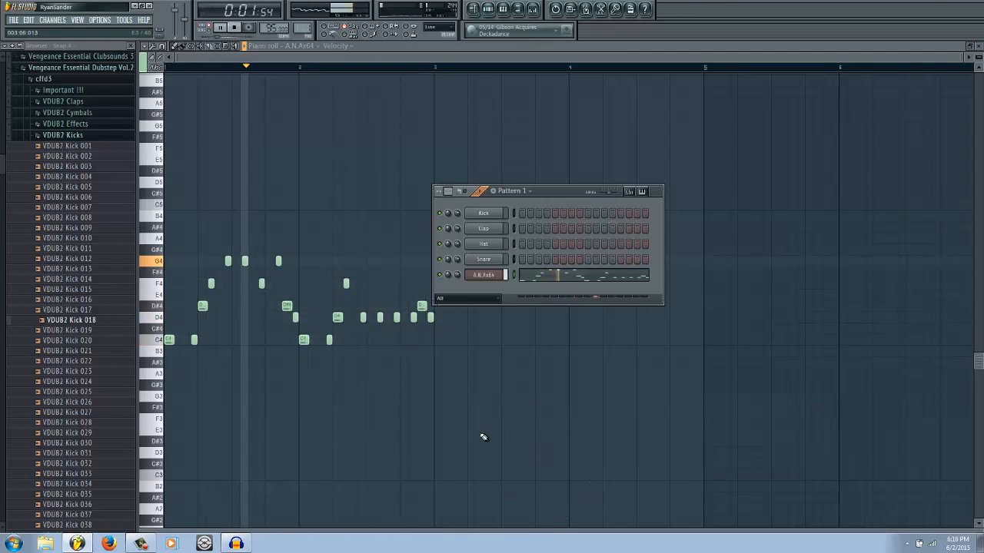
key("space")
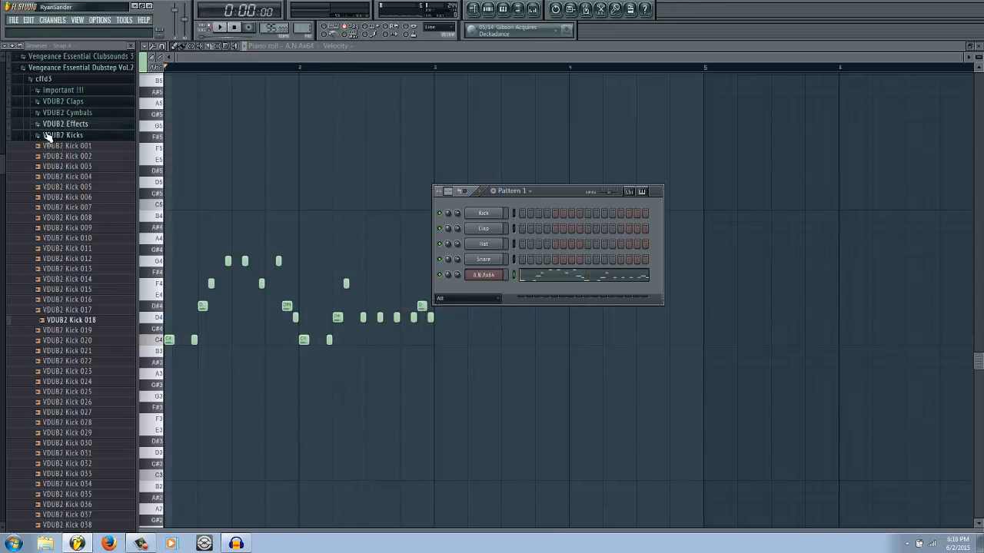
Collapse the VDUB2 Kicks folder and raise Pattern 1's beats per bar to 16.
left_click(61, 134)
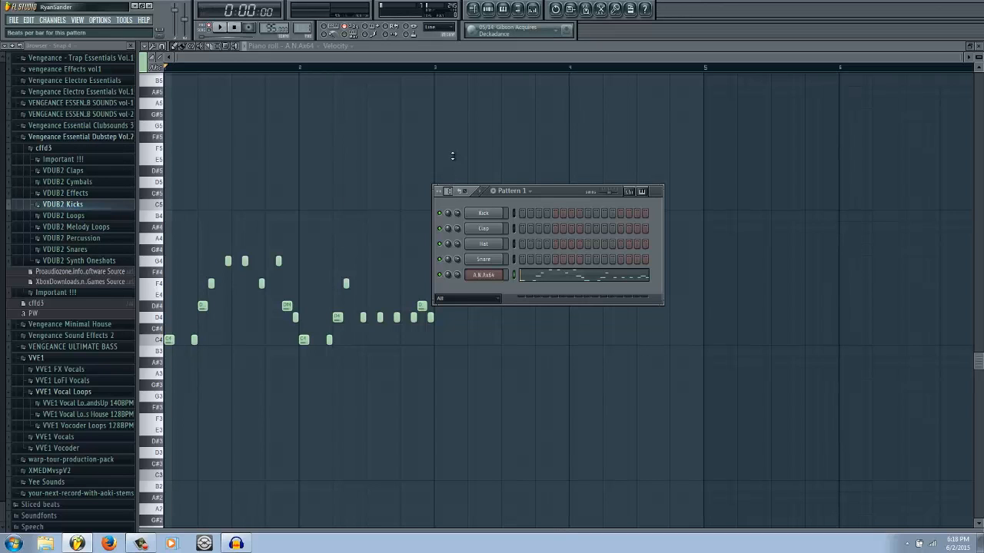
left_click(447, 192)
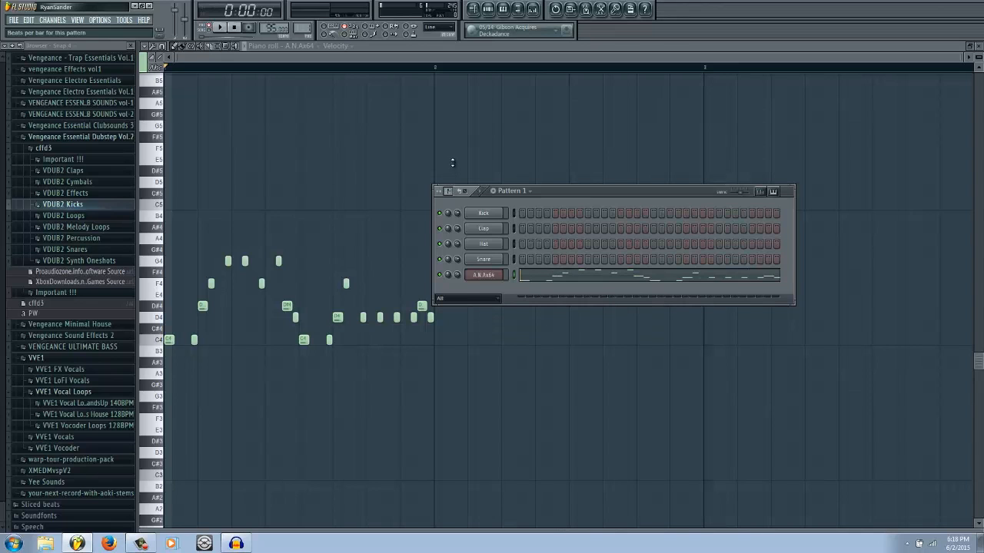
left_click(448, 193)
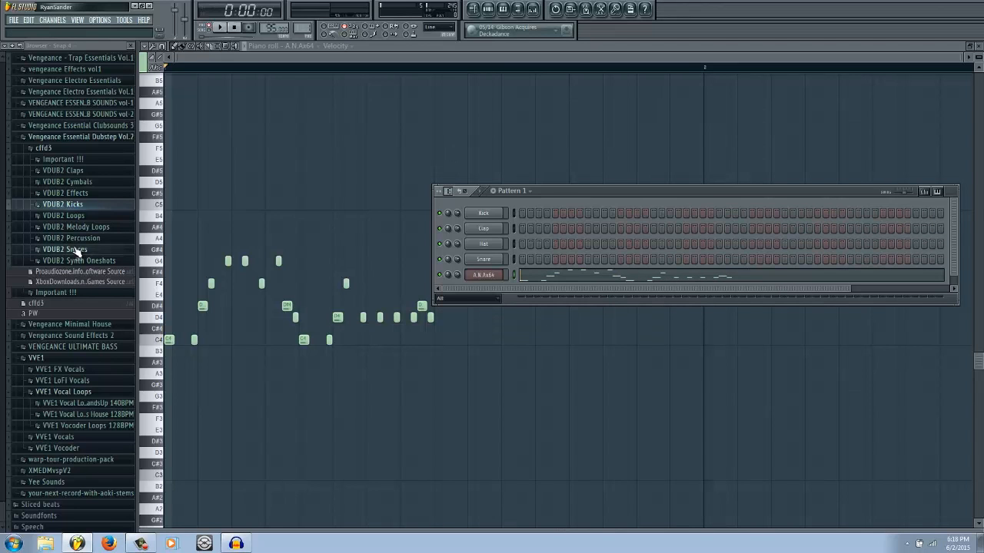
Expand the VDUB2 Kicks folder again and preview several kick samples, including VDUB2 Kick 004.
left_click(66, 205)
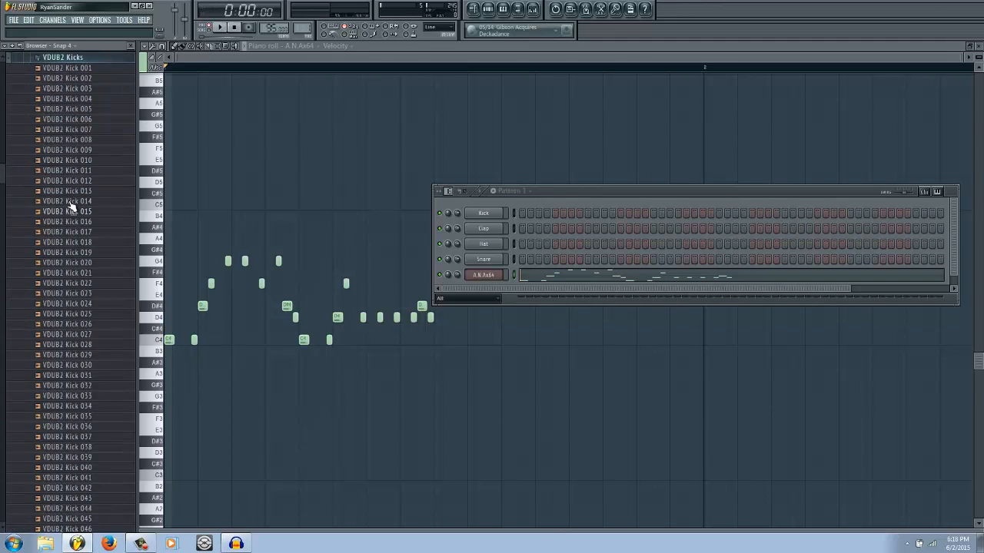
left_click(67, 150)
scroll(69, 160, "up", 3)
left_click_drag(70, 220, 485, 215)
left_click_drag(47, 222, 50, 215)
left_click(62, 190)
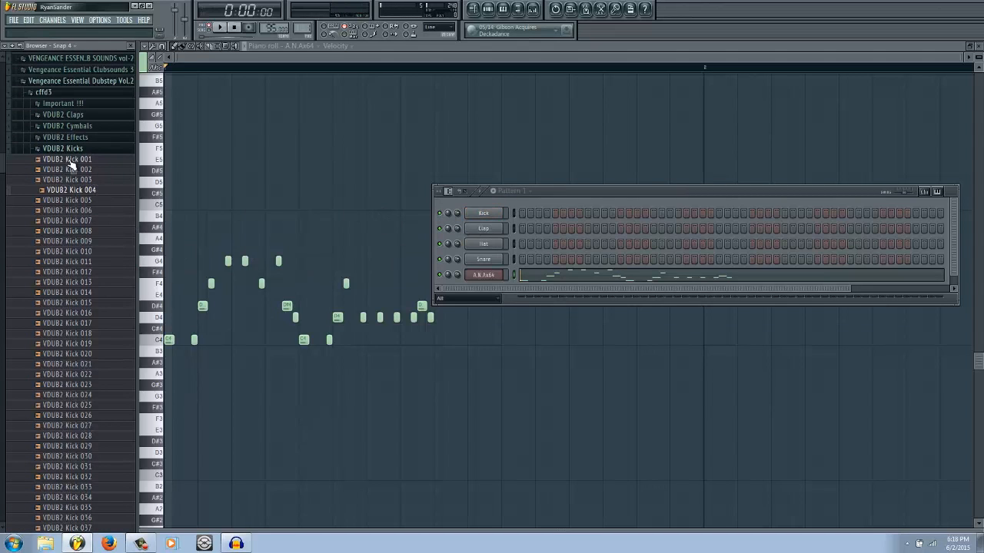
Compare kicks around VDUB2 Kick 020 and load VDUB2 Kick 020 into the Kick channel.
left_click(54, 383)
left_click(59, 355)
left_click(57, 334)
left_click(60, 355)
key("Up")
left_click(77, 345)
left_click(78, 353)
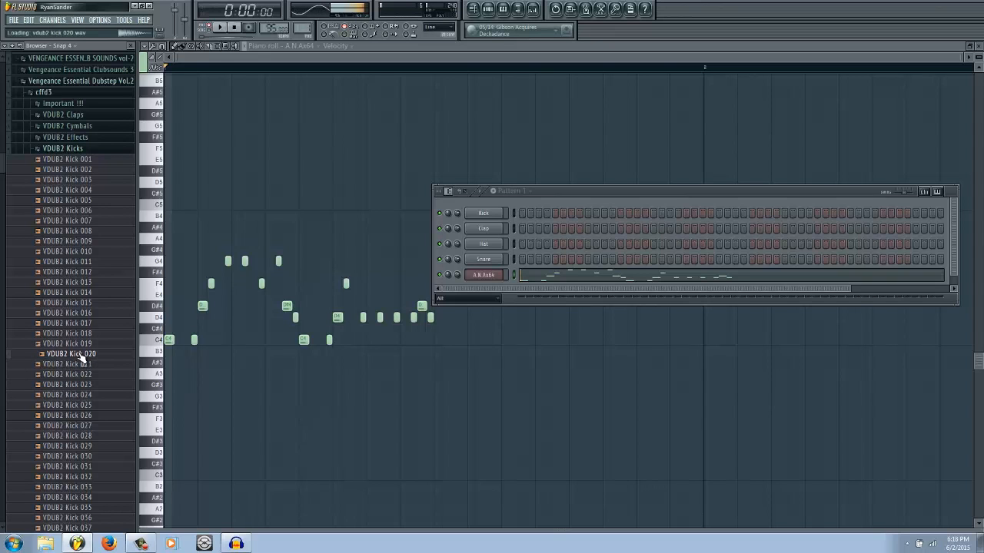
left_click_drag(258, 319, 500, 217)
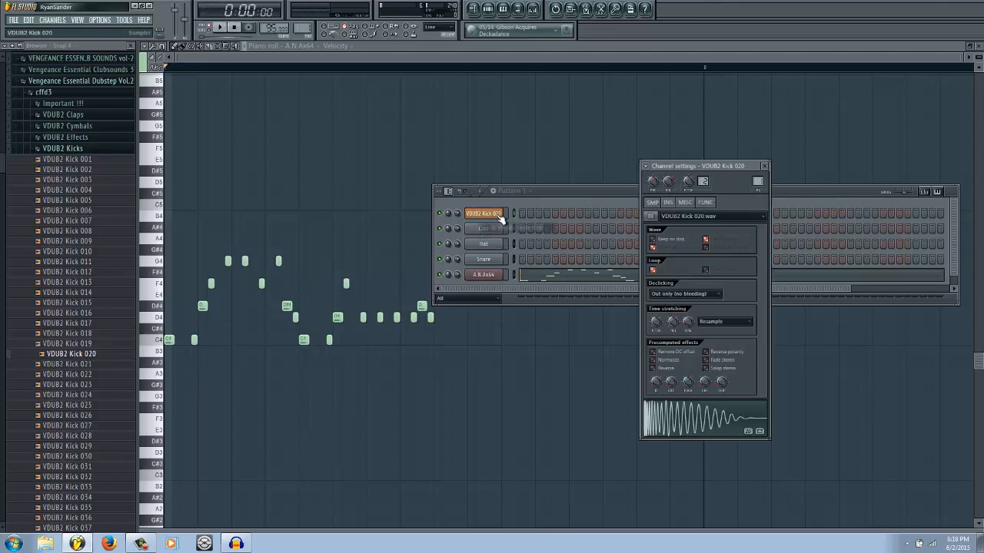
Close the kick's channel settings and turn on Cut itself for the VDUB2 Kick 020 channel.
left_click(764, 166)
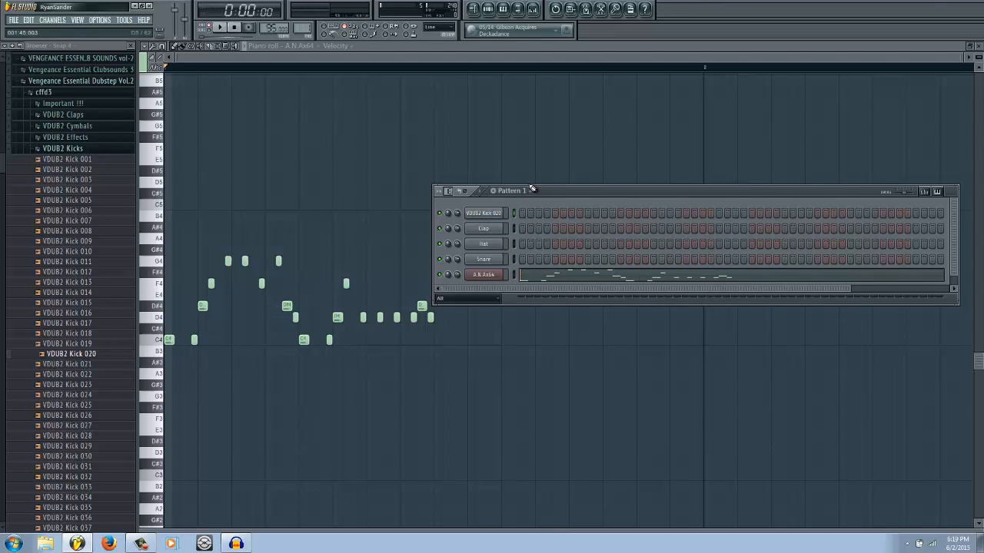
right_click(494, 215)
left_click(492, 199)
right_click(492, 215)
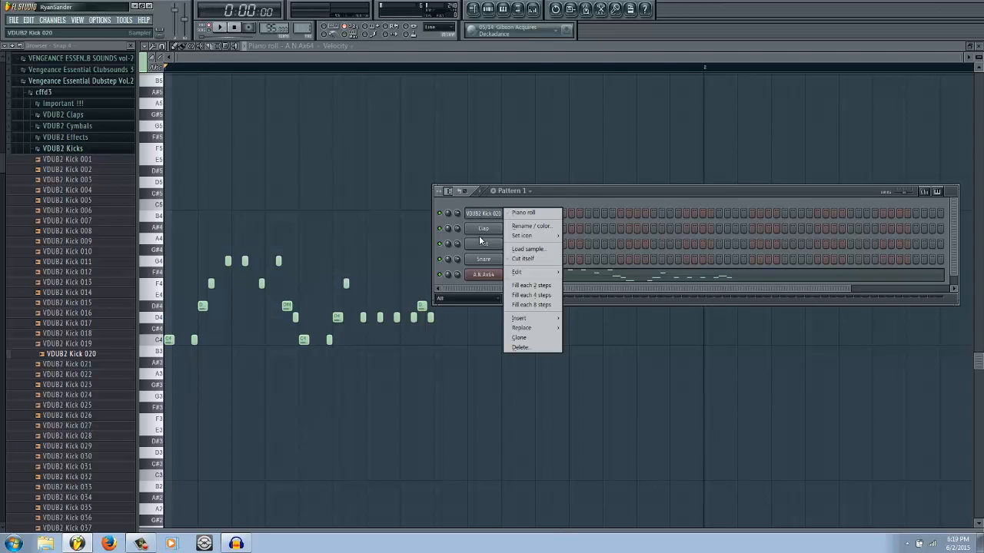
left_click(519, 261)
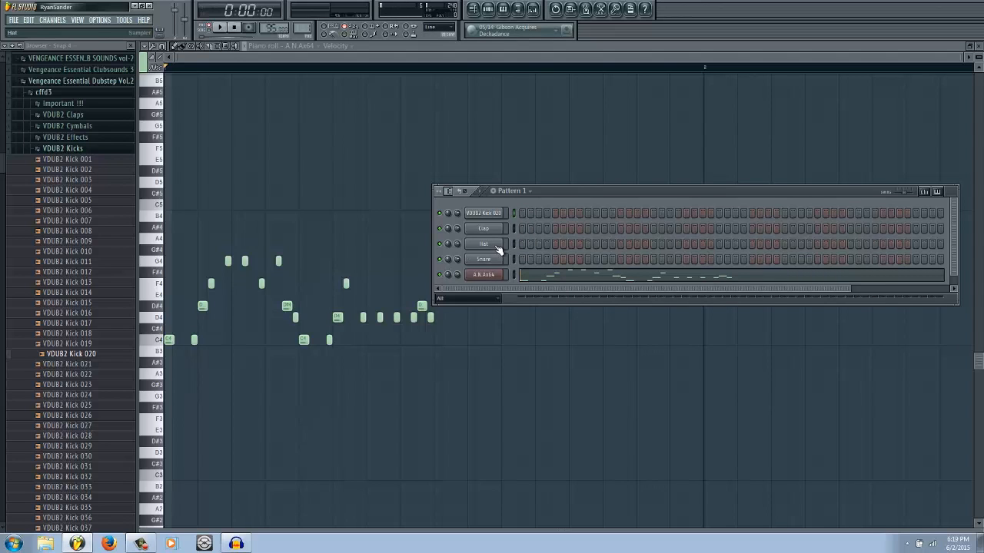
Clear the first four kick steps, check the kick's channel settings and turn off Cut itself on the VDUB2 Kick 020 channel.
right_click(547, 213)
right_click(539, 213)
right_click(530, 213)
right_click(522, 213)
left_click(507, 213)
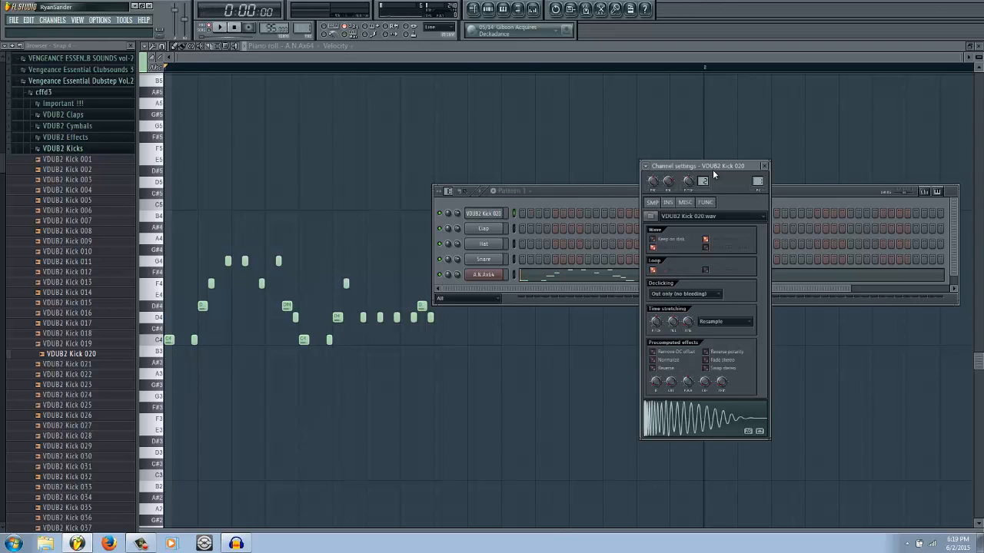
left_click(766, 166)
right_click(479, 215)
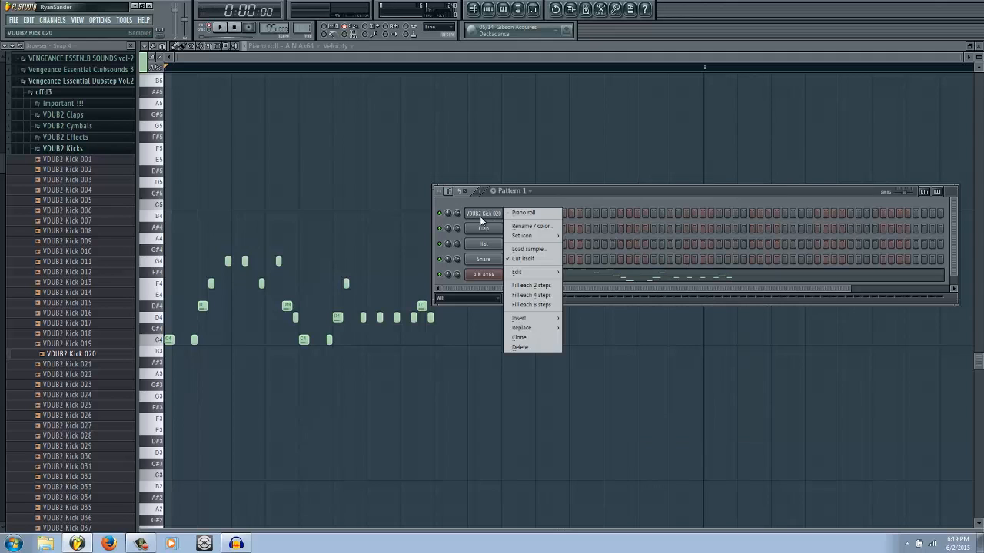
left_click(542, 258)
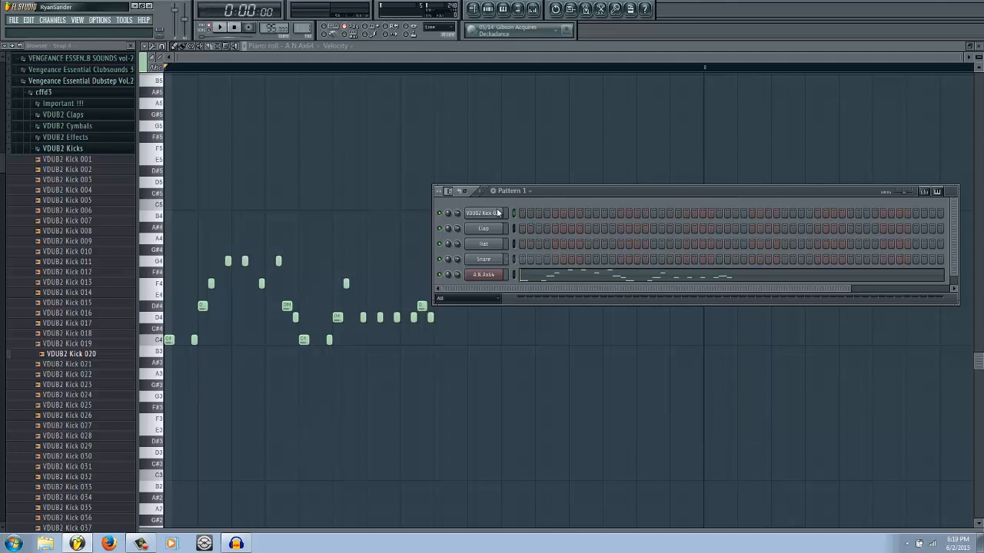
Play the pattern briefly, turn Cut itself back on for VDUB2 Kick 020 and clear its first four steps.
key("space")
key("space")
right_click(496, 215)
left_click(526, 259)
left_click_drag(547, 214, 522, 213)
Collapse the VDUB2 Kicks folder and expand the VDUB2 Open Hihat folder inside VDUB2 Cymbals.
left_click(83, 150)
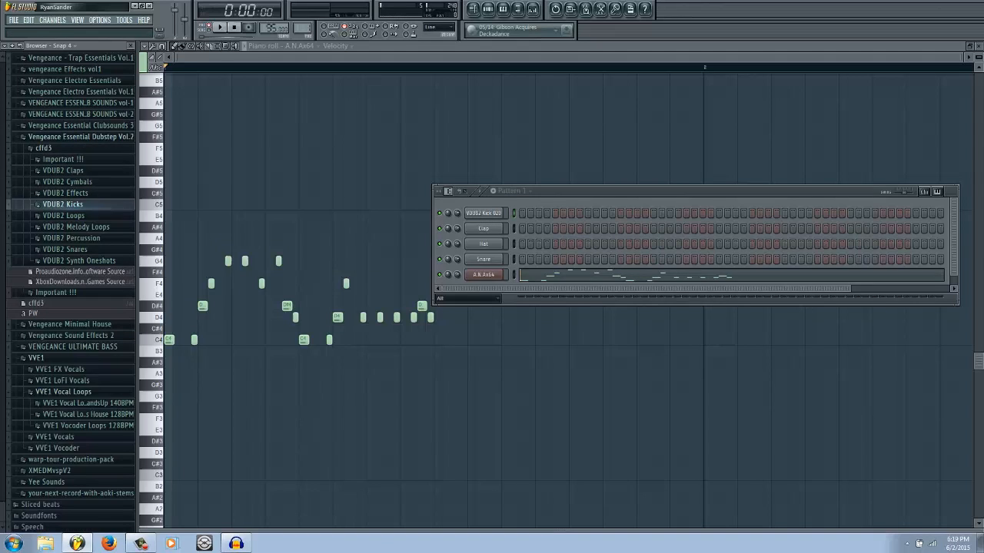
left_click(98, 182)
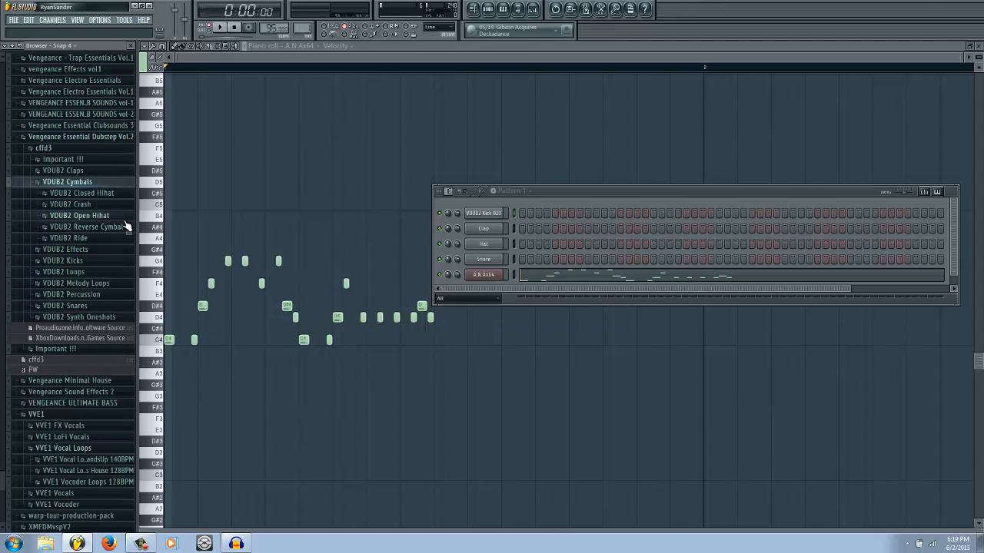
left_click(119, 216)
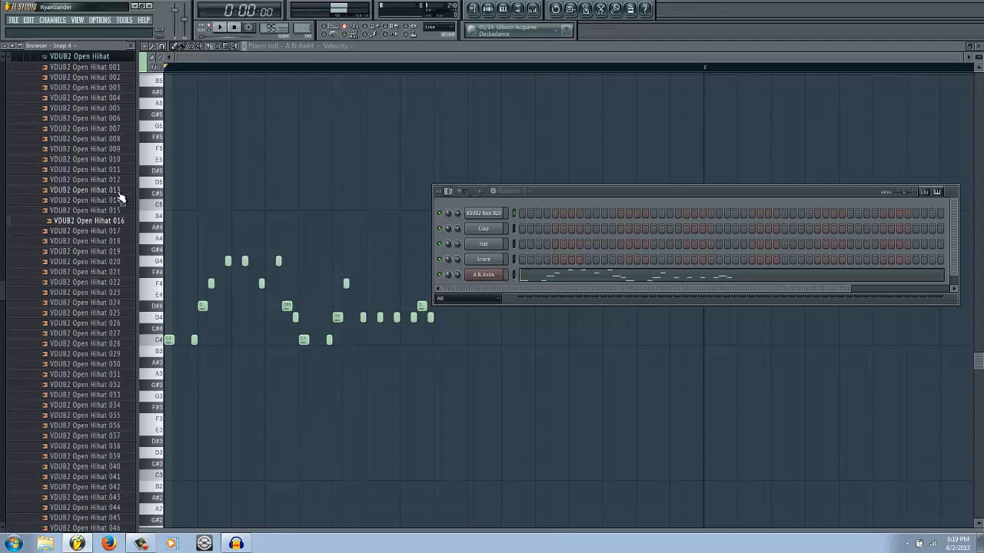
Preview several open hi-hat samples and load VDUB2 Open Hihat 044 into the Clap channel.
left_click(90, 314)
left_click(90, 419)
scroll(92, 431, "down", 4)
left_click(90, 388)
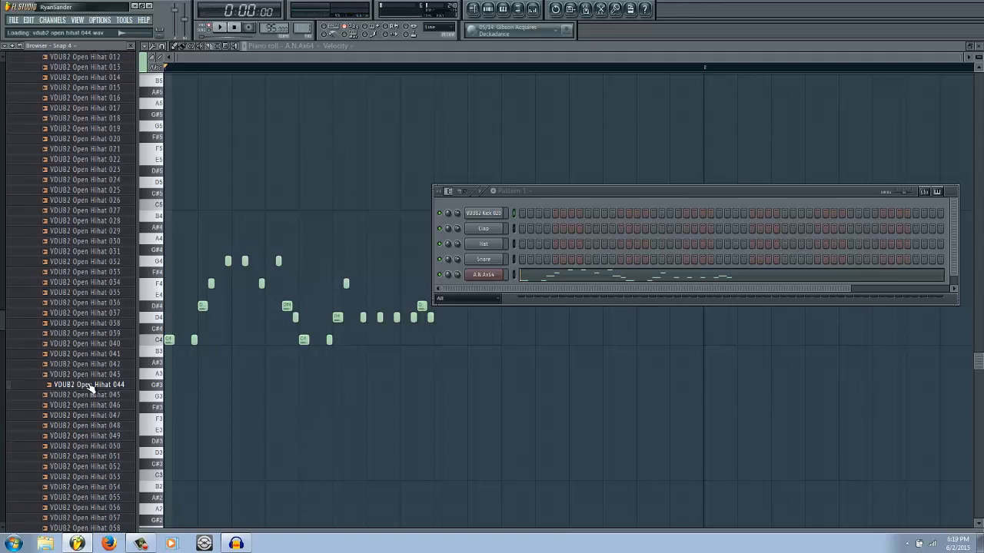
left_click_drag(109, 384, 496, 232)
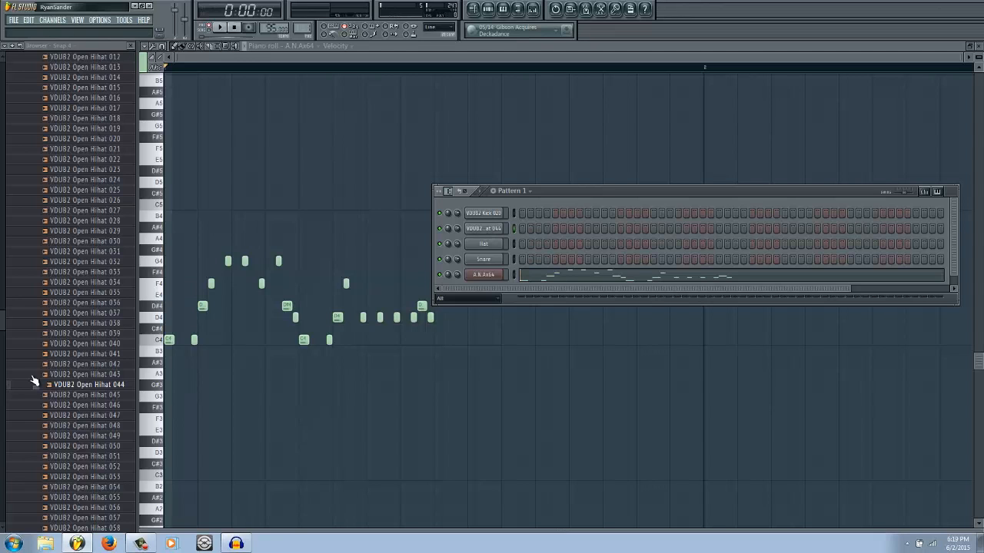
Collapse the VDUB2 Open Hihat folder and expand the VDUB2 Snares folder.
left_click_drag(4, 321, 70, 220)
left_click(77, 207)
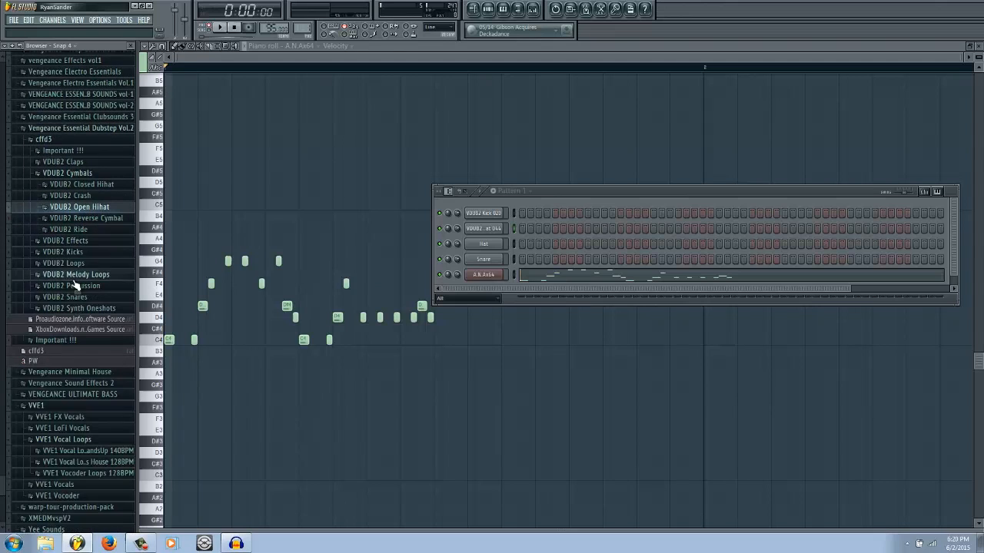
left_click(77, 297)
left_click(77, 297)
Preview a range of samples in the VDUB2 Snares folder, including VDUB2 Snare 017 and VDUB2 Snare 014.
left_click(75, 232)
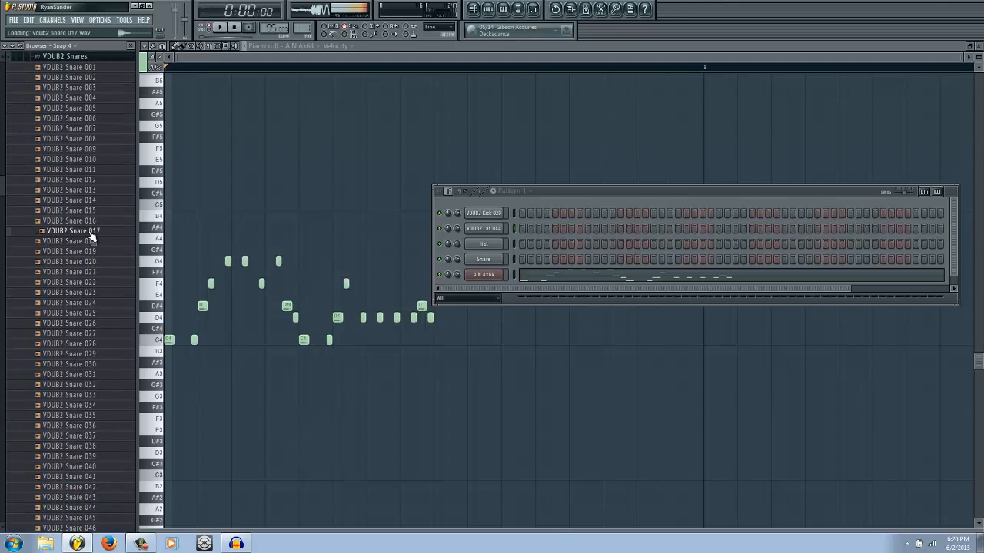
left_click(87, 201)
left_click(65, 160)
left_click(74, 313)
left_click(75, 334)
left_click(77, 353)
left_click(92, 374)
left_click(96, 395)
Compare VDUB2 Snare 014 with VDUB2 Snare 017 and load VDUB2 Snare 017 into the Hat channel.
left_click(58, 293)
left_click(63, 262)
left_click(82, 201)
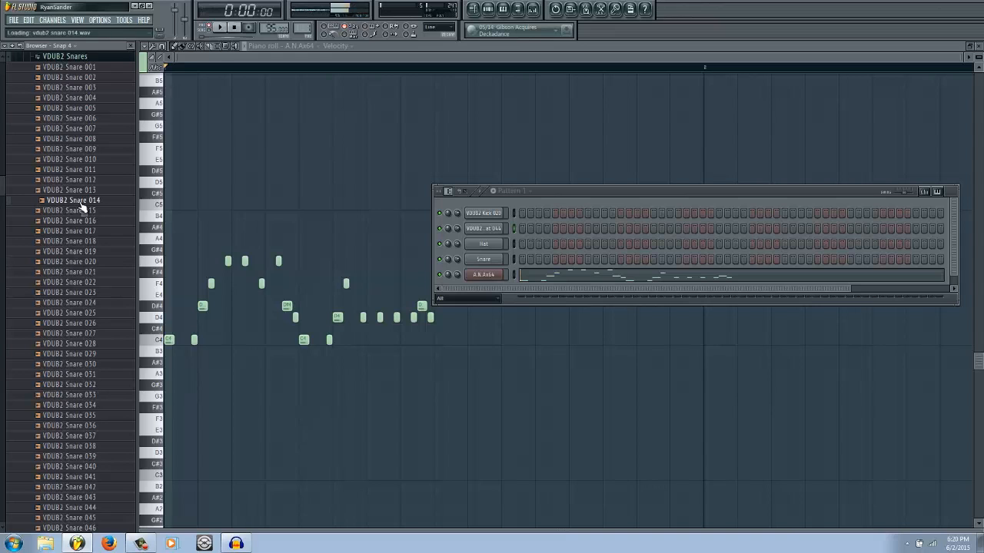
left_click(91, 231)
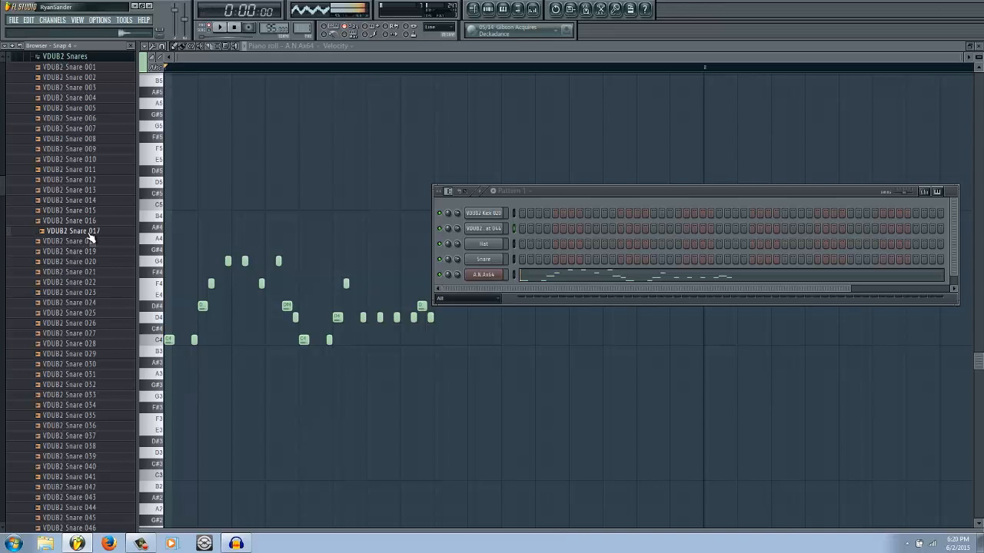
left_click_drag(394, 232, 491, 199)
left_click_drag(485, 244, 484, 245)
Preview the snares around VDUB2 Snare 026 and add VDUB2 Snare 028 as a new channel above Snare.
left_click(90, 344)
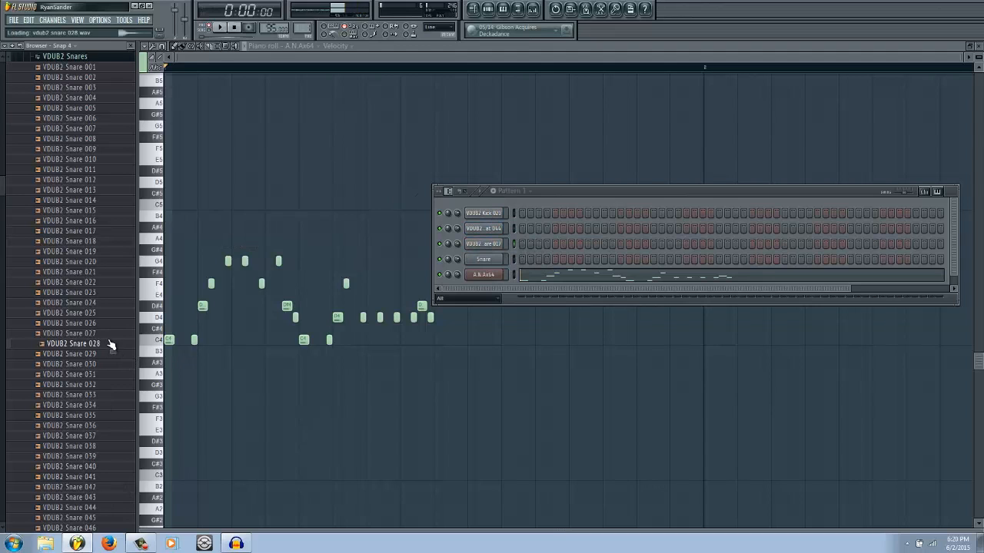
left_click(89, 325)
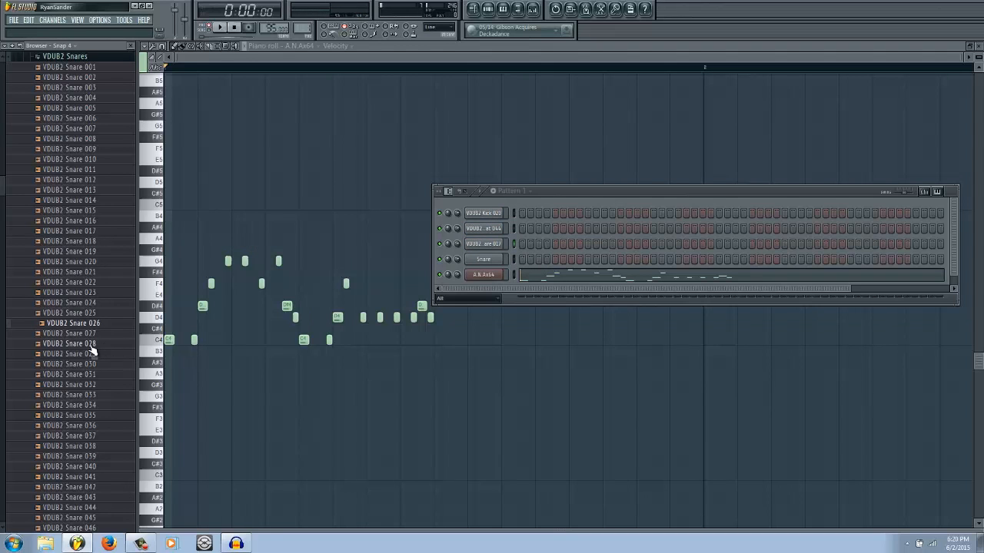
left_click(93, 368)
left_click_drag(92, 345, 495, 259)
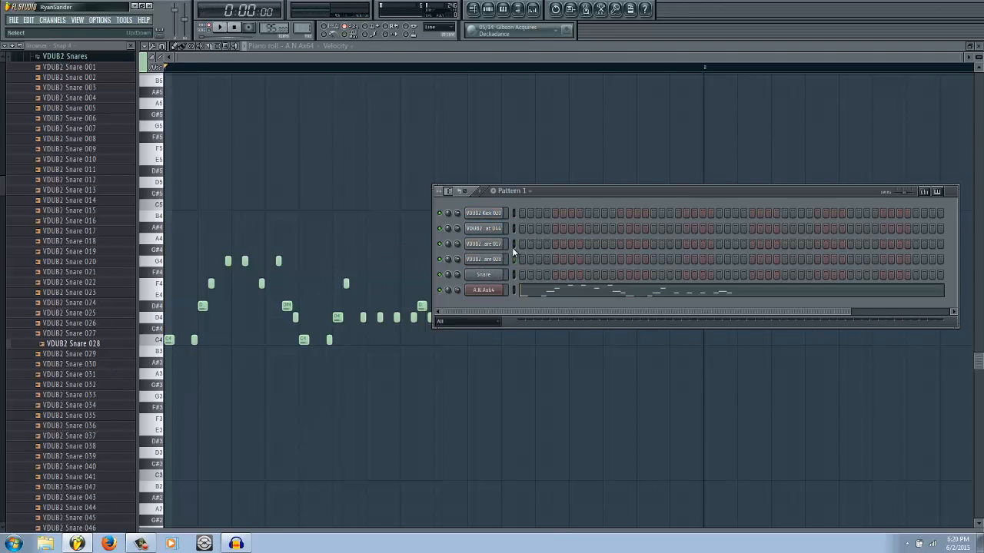
Raise the fade-out in VDUB2 Snare 017's precomputed effects to about 28% and audition the shortened sound.
left_click(501, 244)
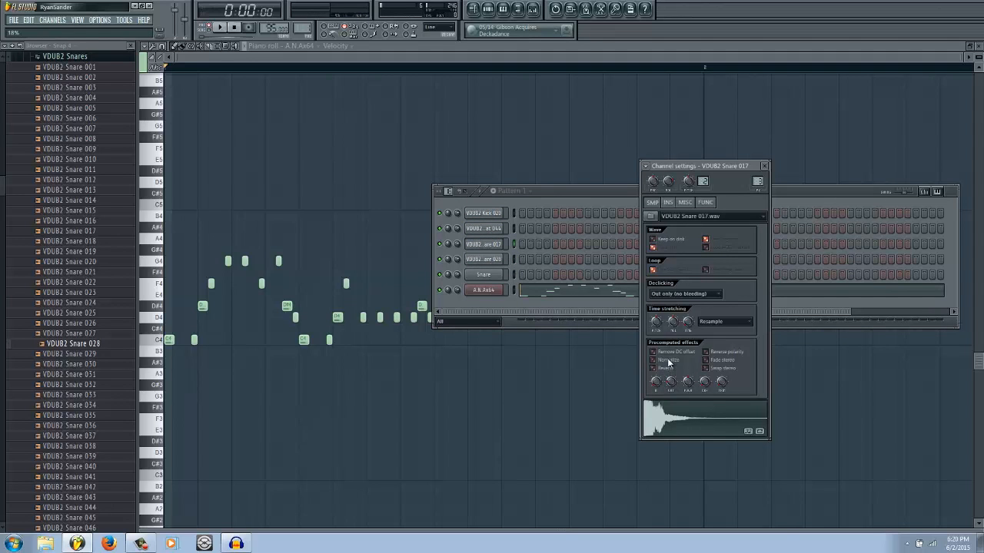
left_click(500, 249)
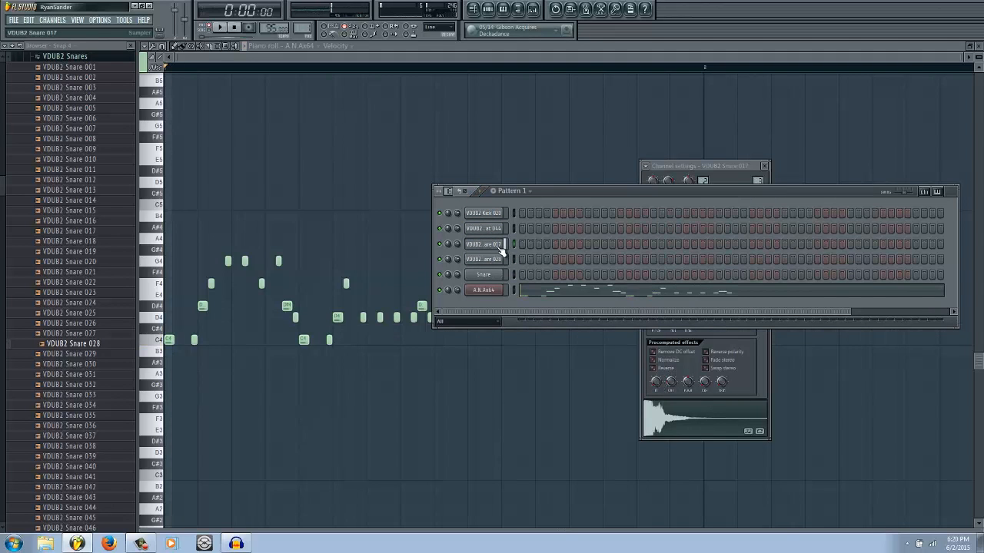
left_click(673, 386)
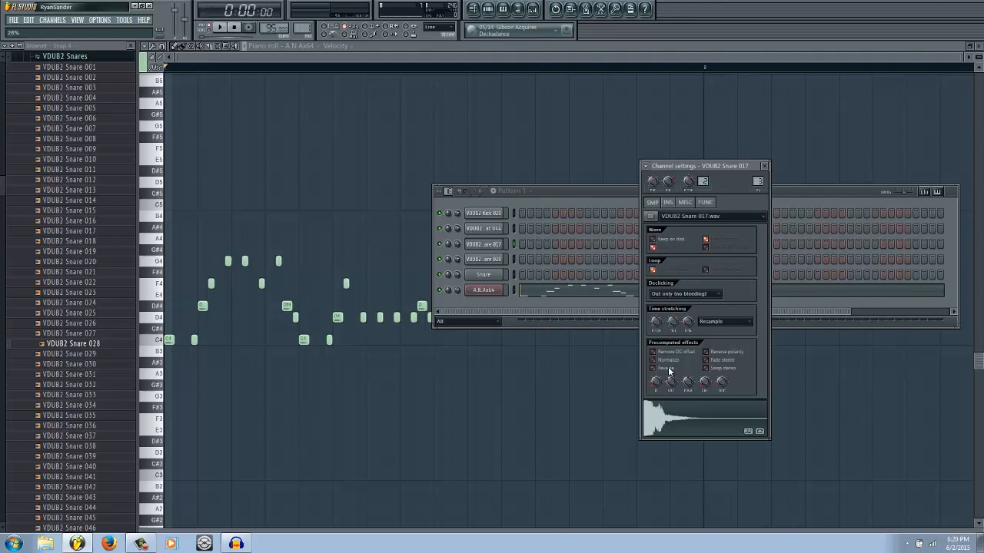
left_click(484, 252)
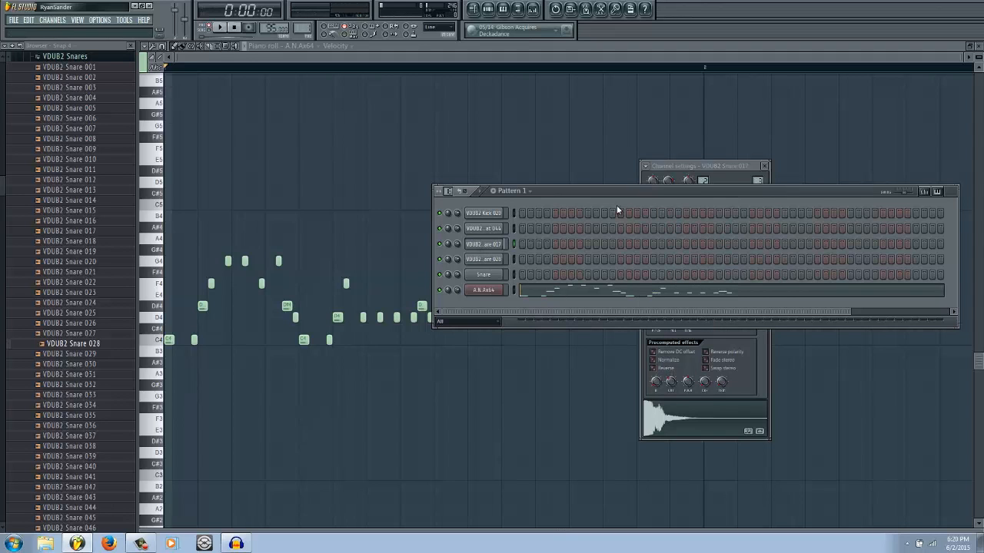
left_click(663, 167)
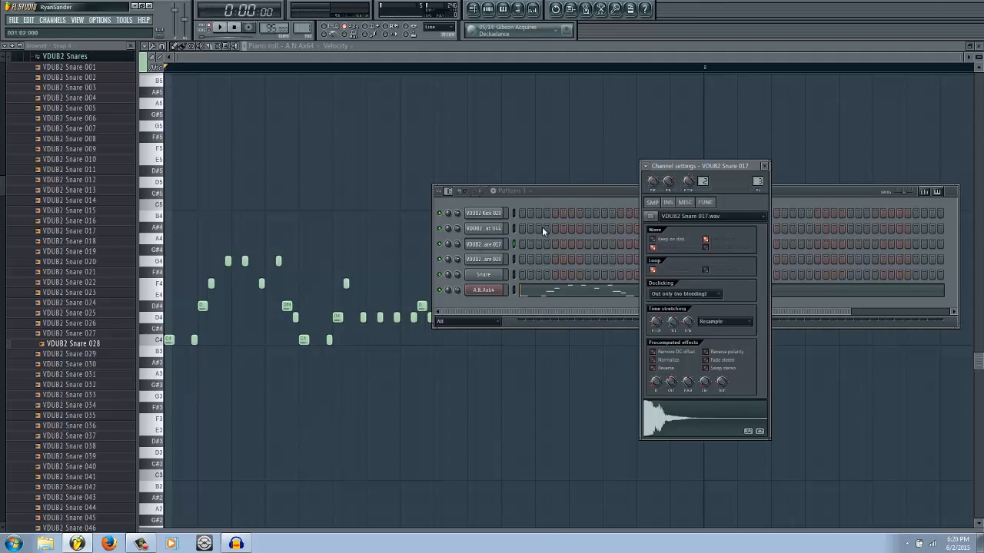
Place VDUB2 Snare 017 hits every eight steps from step 5 during playback, keeping those on steps 5, 13 and 21, and stop playback.
left_click(553, 242)
key("space")
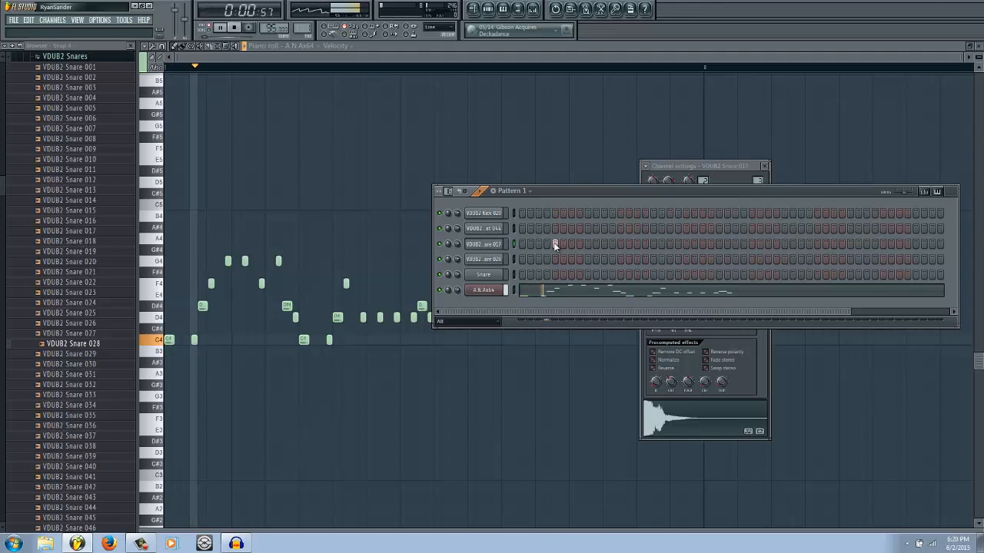
left_click(620, 244)
left_click(685, 243)
left_click(751, 243)
left_click(817, 243)
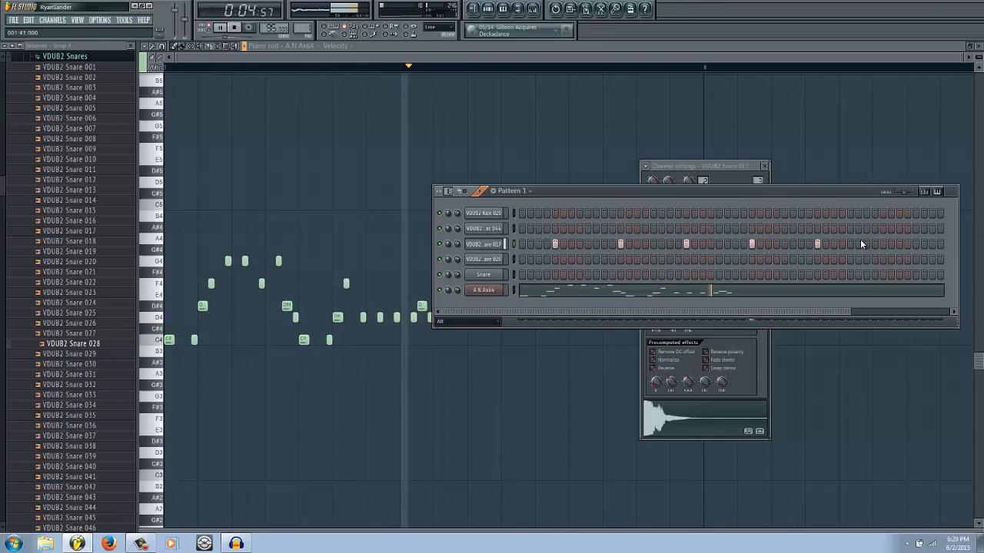
left_click(882, 244)
key("space")
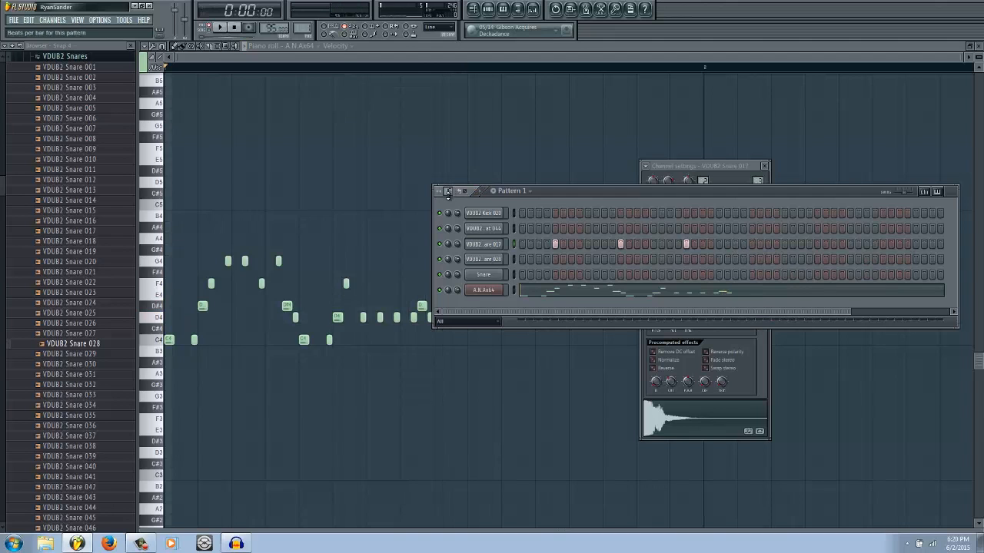
Shorten Pattern 1 to 32 steps, restart playback and add a VDUB2 Snare 017 hit on step 29.
left_click_drag(448, 226, 448, 233)
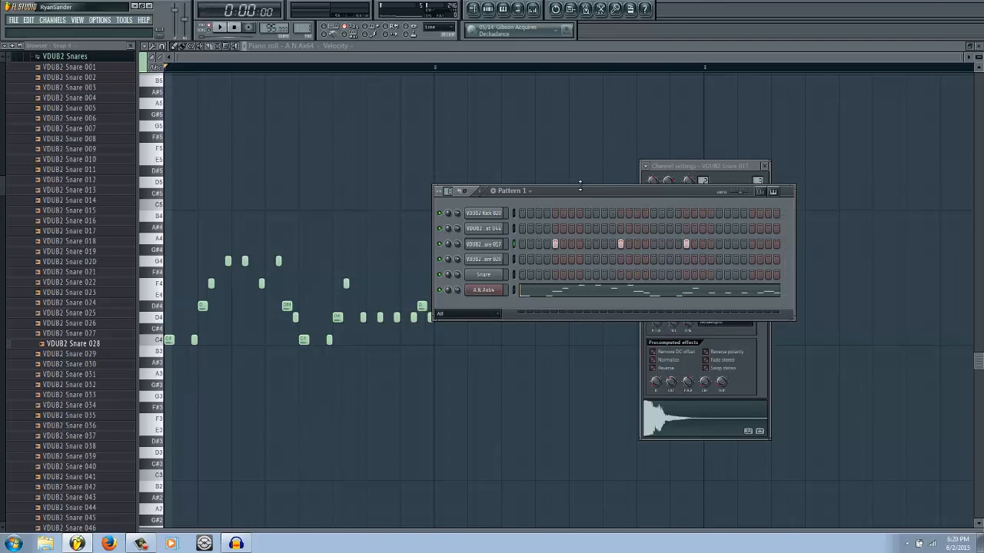
left_click_drag(582, 190, 558, 179)
key("space")
left_click(729, 232)
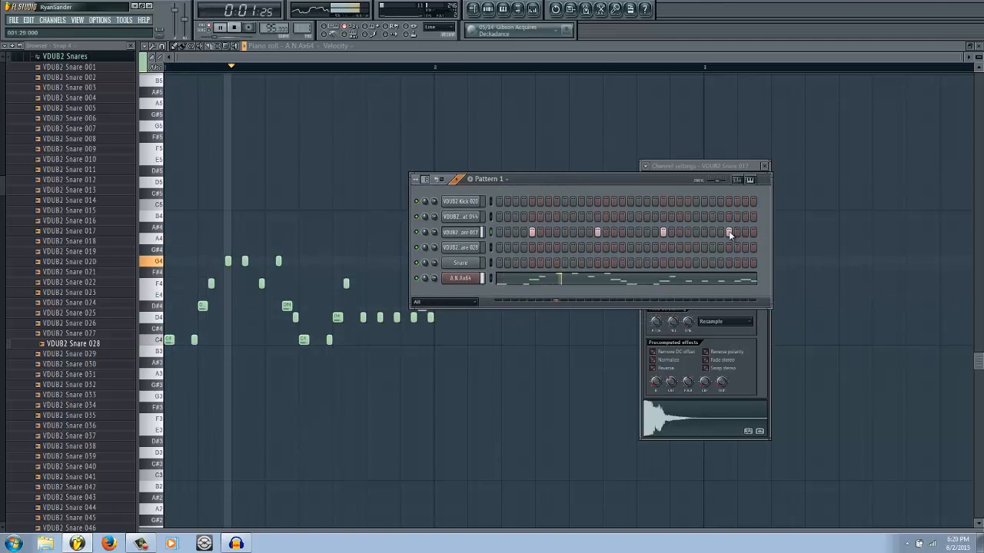
Place VDUB2 Kick 020 hits on steps 1, 4, 7 and 10 while the pattern plays.
left_click(499, 201)
left_click(545, 201)
left_click(573, 200)
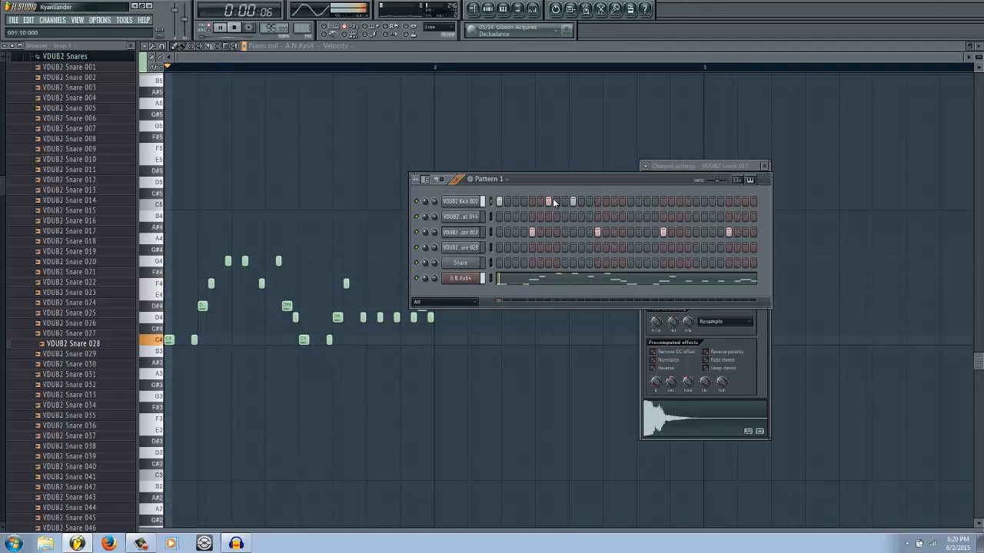
left_click(523, 202)
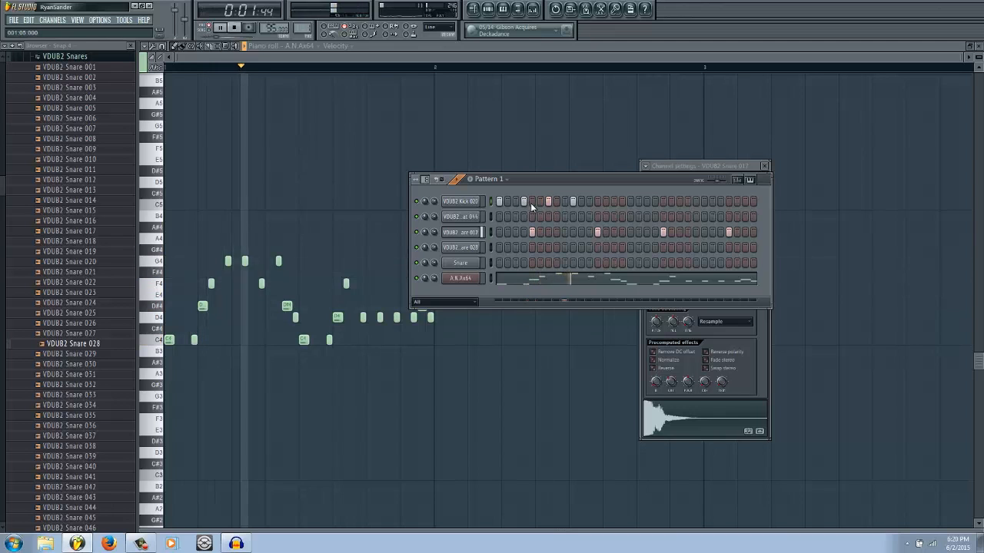
Replace the kick on step 10 with one on step 11, trying steps 9 and 12 as alternatives.
left_click(565, 202)
right_click(574, 202)
left_click(589, 202)
right_click(565, 202)
left_click(581, 202)
right_click(588, 201)
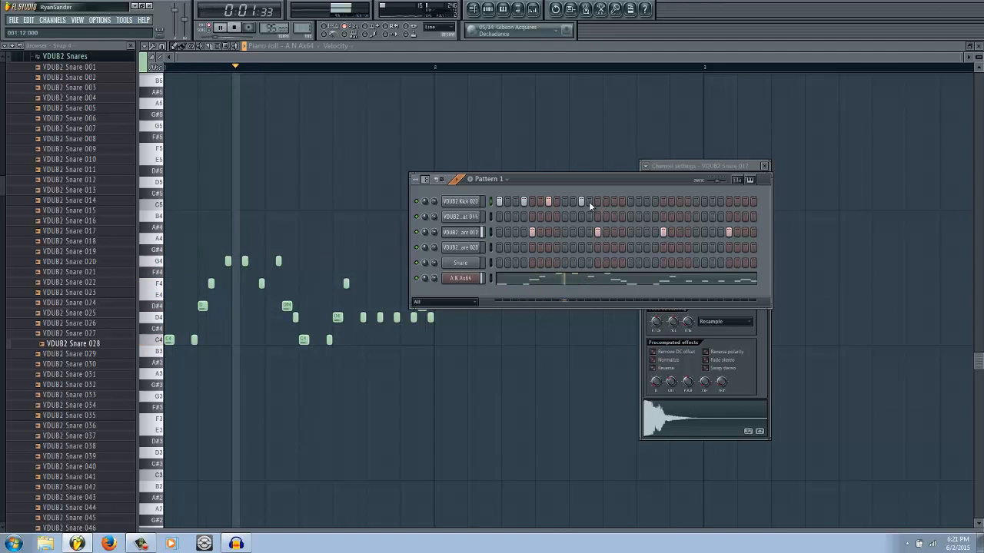
Extend the kick pattern with hits on steps 17, 19, 23, 27, 30 and 32, check it in playback and reposition the Pattern 1 window.
left_click(607, 202)
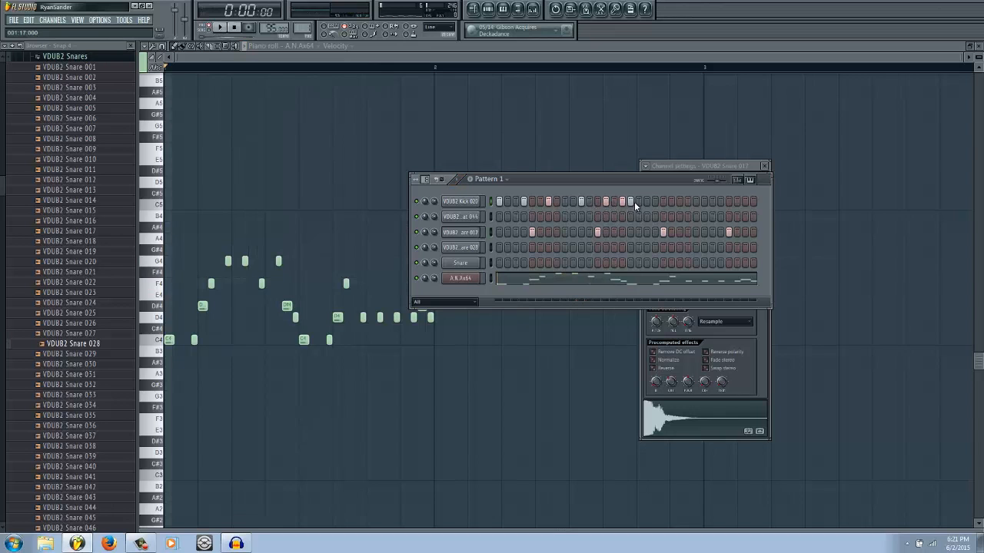
left_click(646, 201)
key("space")
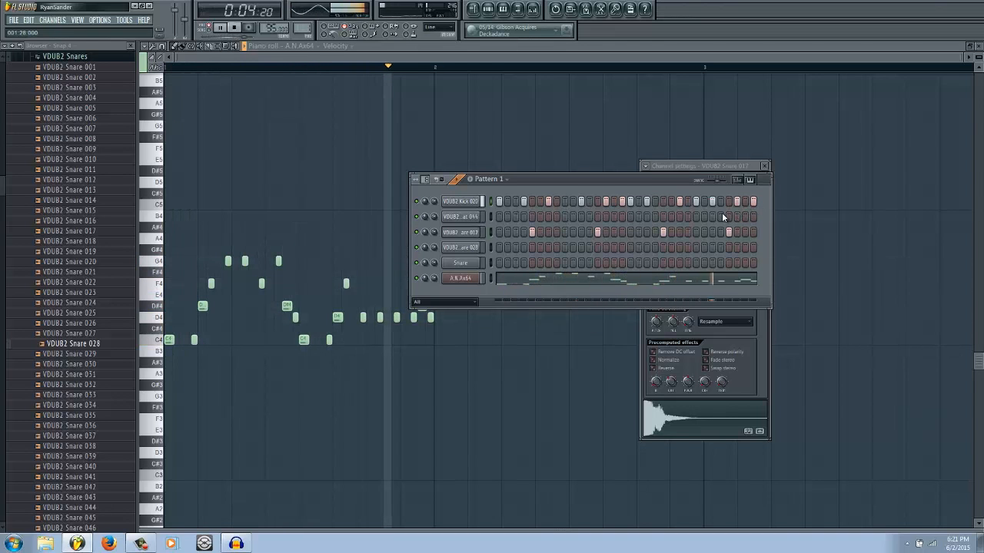
key("space")
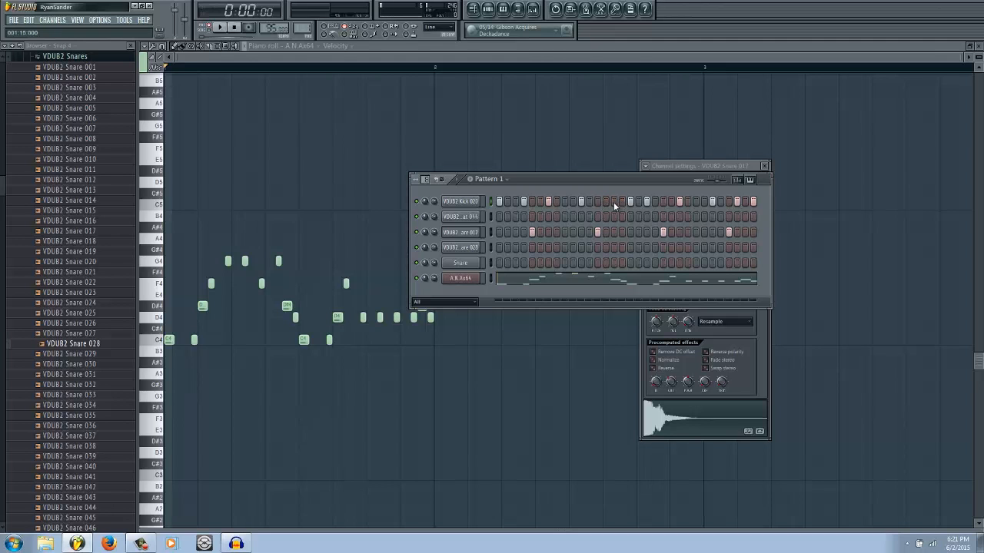
left_click_drag(535, 177, 472, 160)
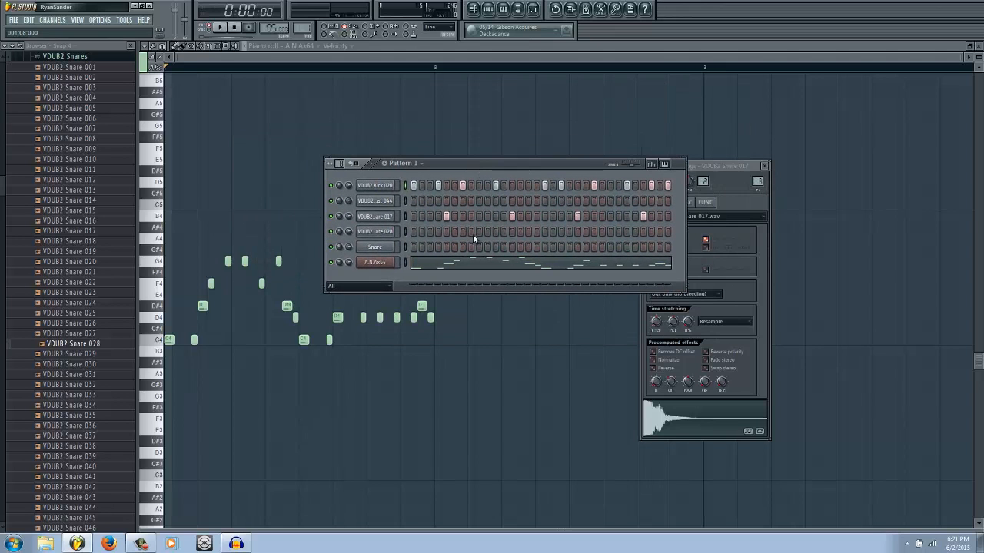
Review the bass notes alongside the drum steps, move the Pattern 1 window up and briefly play the pattern.
key("F7")
left_click(541, 273)
scroll(515, 261, "down", 4)
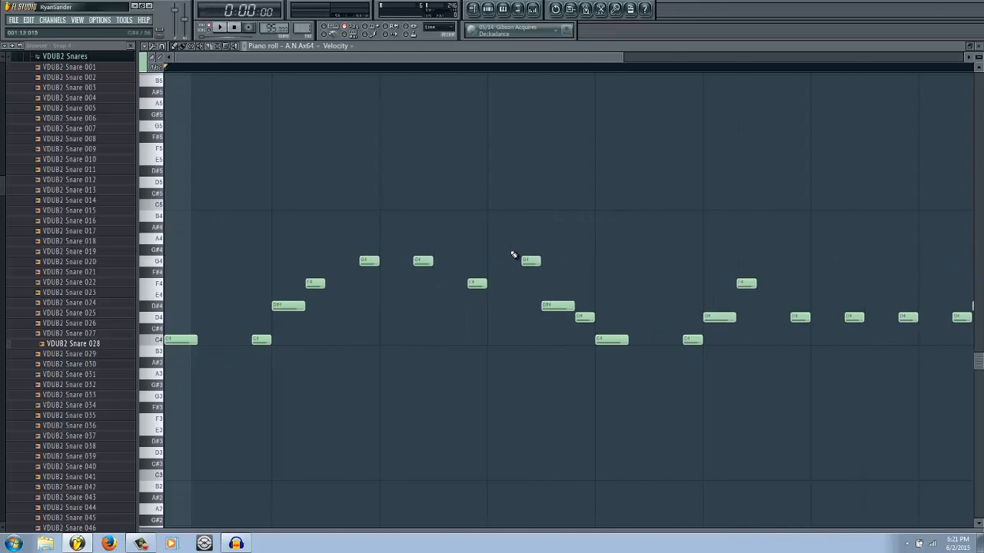
key("F6")
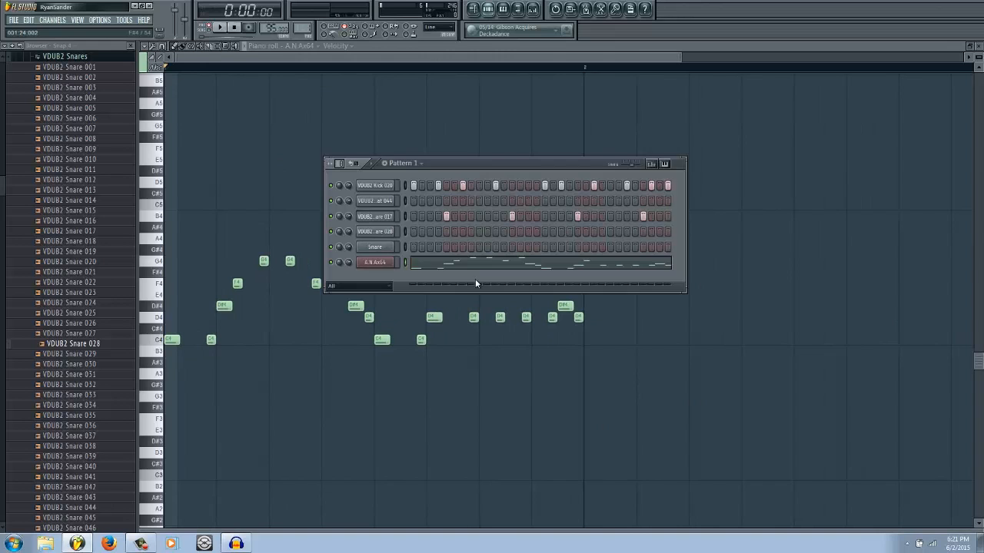
left_click_drag(521, 159, 533, 122)
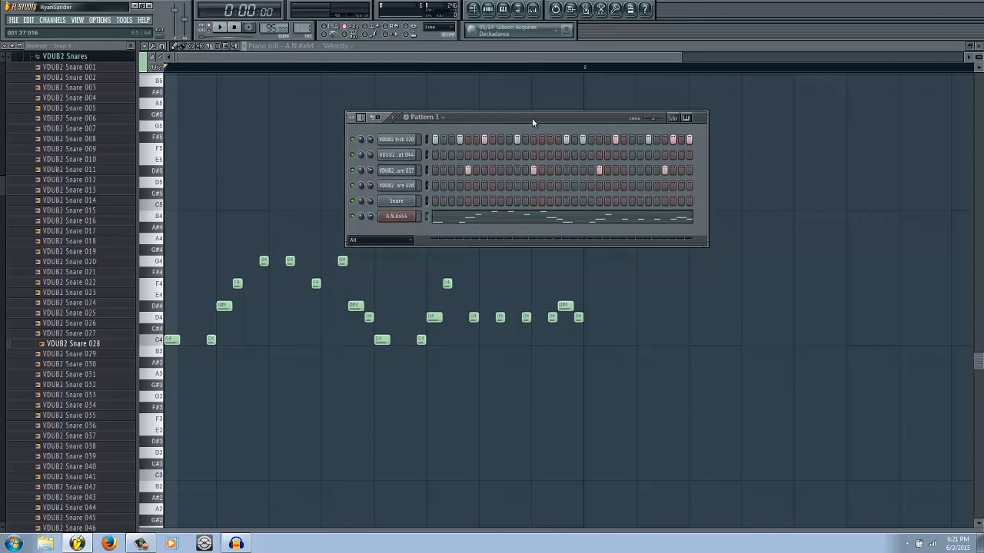
key("space")
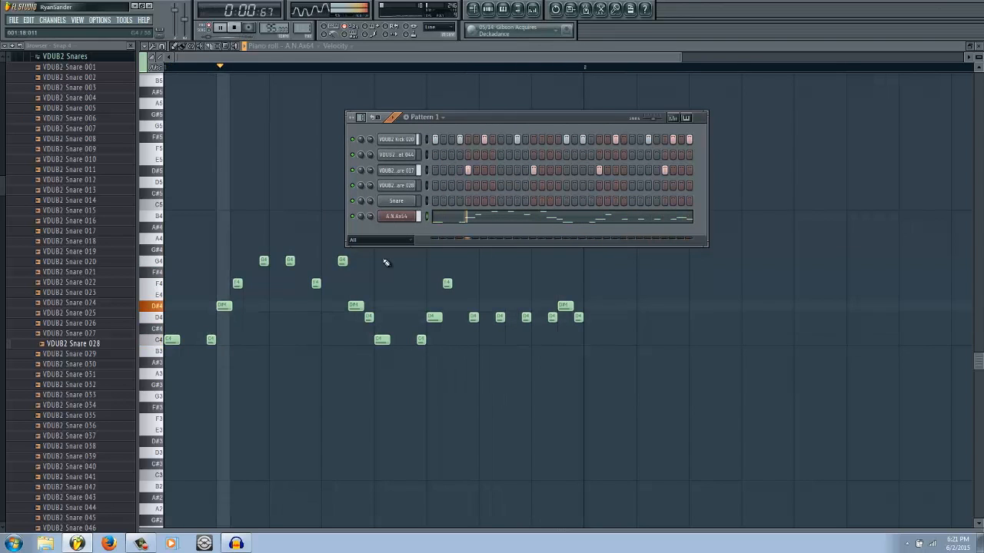
key("space")
Fill the VDUB2 Open Hihat 044 channel with a hit on every second step and play the pattern.
left_click(451, 154)
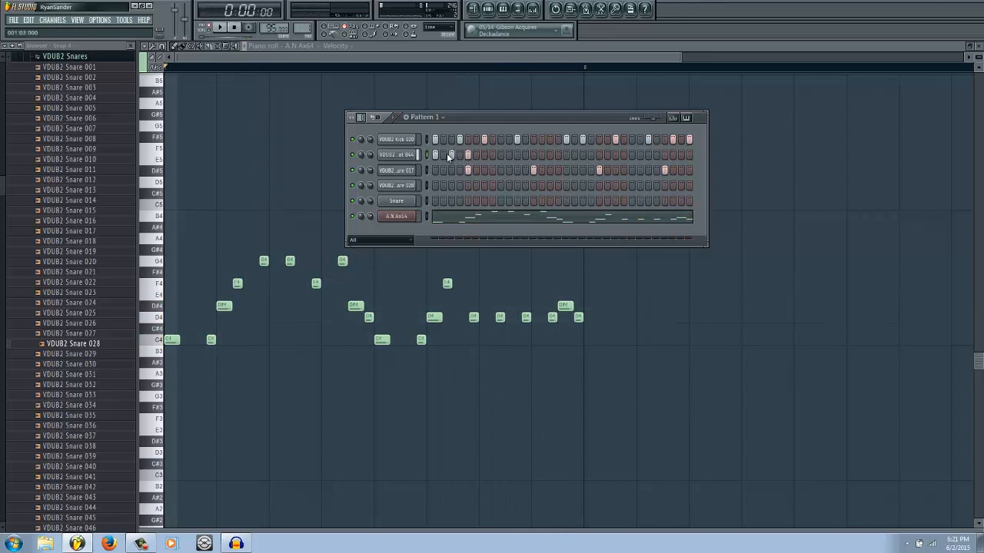
right_click(405, 155)
left_click(448, 228)
key("space")
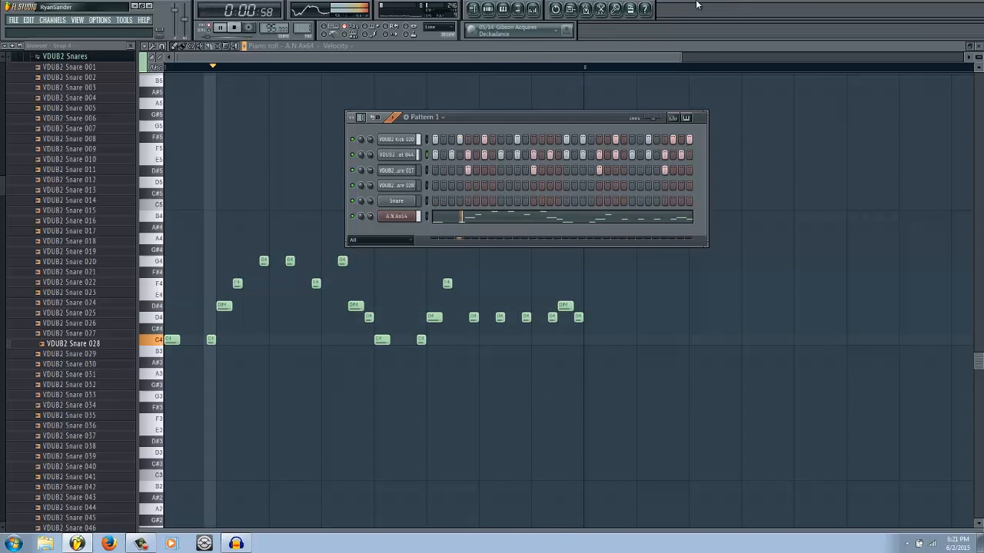
Open the mixer, stop playback and link the kick, open hi-hat and snare channels to inserts 1 to 3.
left_click(532, 9)
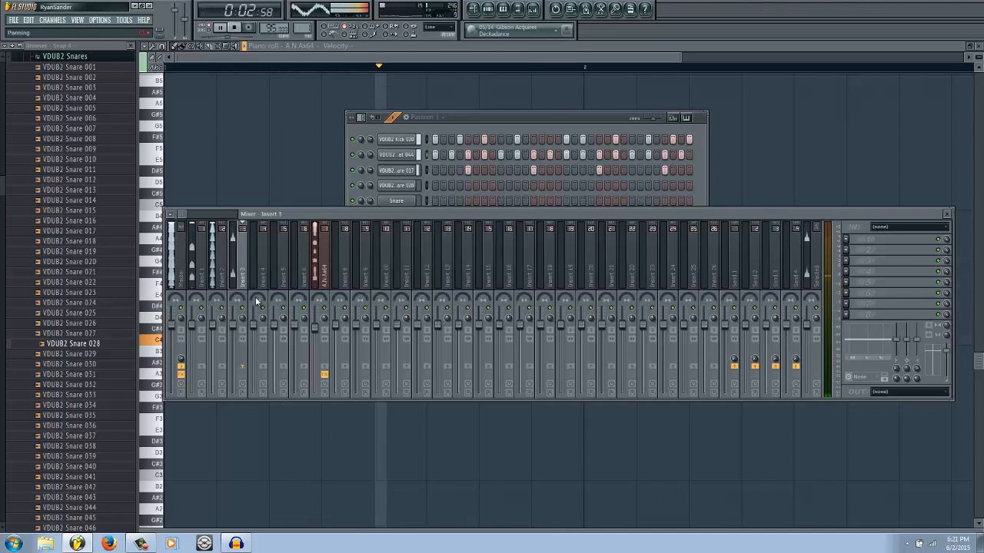
left_click(471, 118)
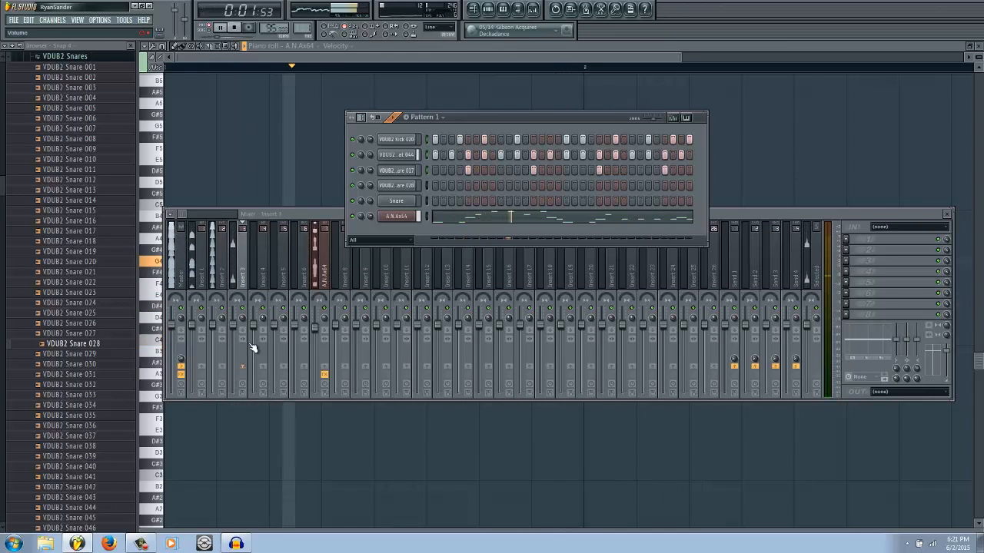
key("space")
right_click(206, 225)
mouse_move(269, 258)
left_click(314, 268)
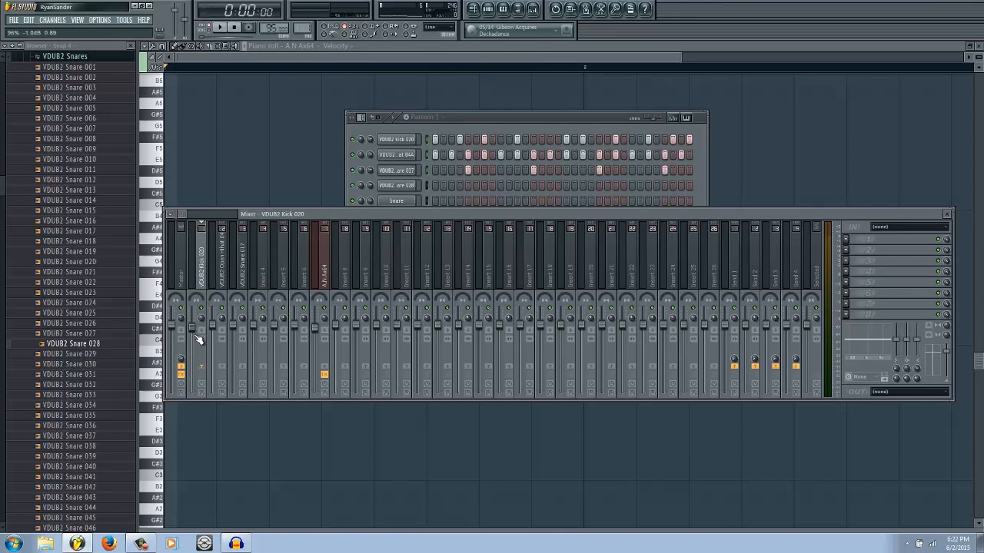
Lower the kick's mixer volume to about -1.0 dB and the open hi-hat's much further, checking the balance in playback.
left_click(217, 350)
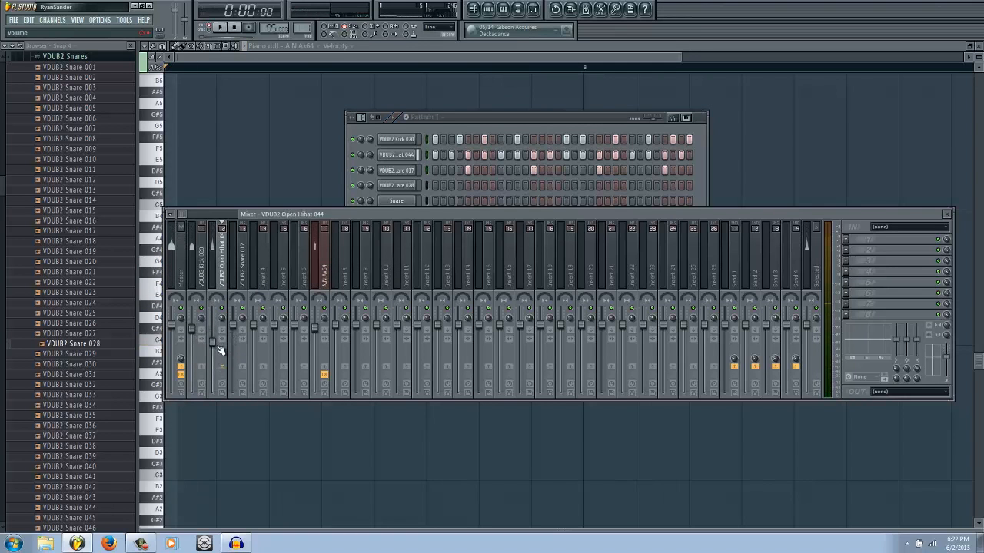
key("space")
left_click_drag(216, 345, 219, 378)
key("space")
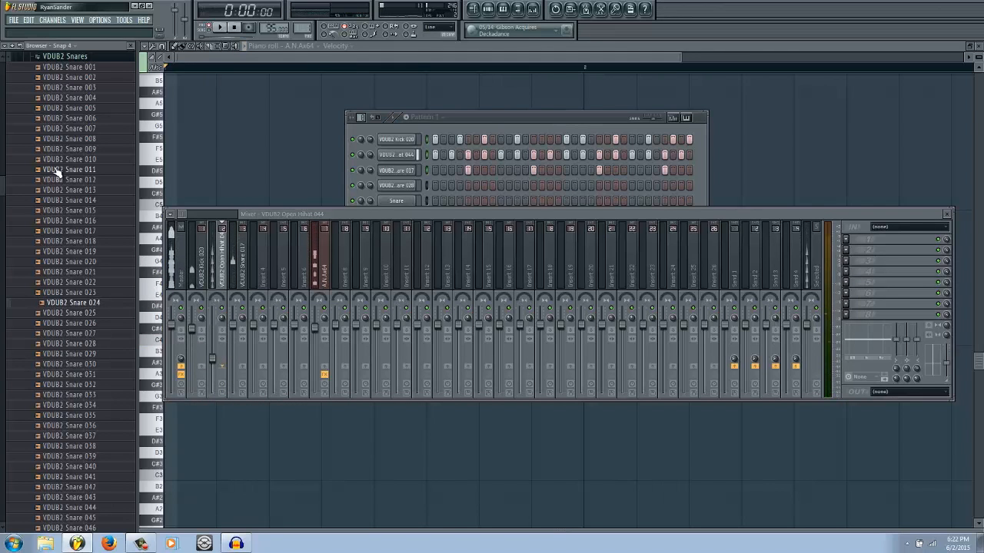
Find VDUB2 Ride 01 in the VDUB2 Cymbals samples and add it as a channel above Snare 017.
scroll(62, 170, "up", 3)
left_click(77, 183)
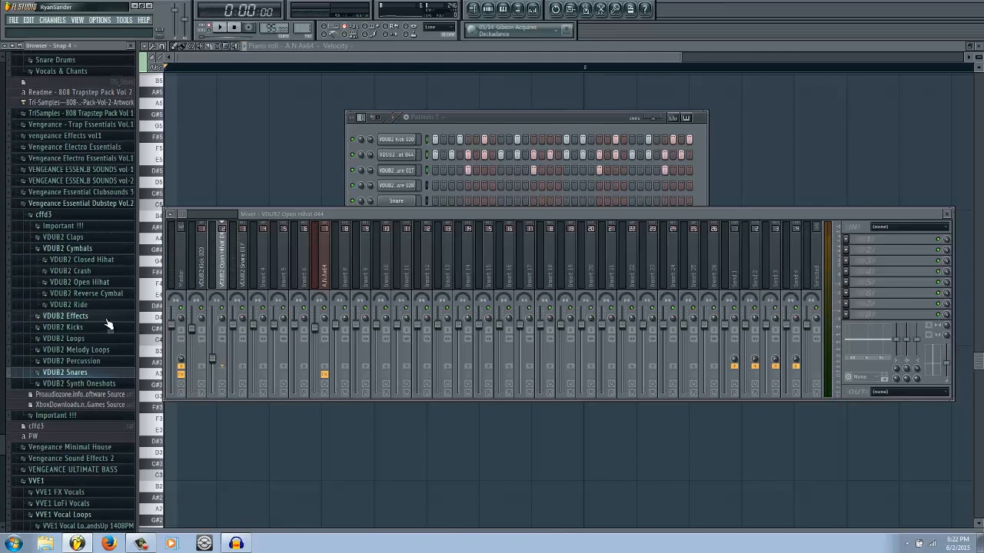
left_click(77, 305)
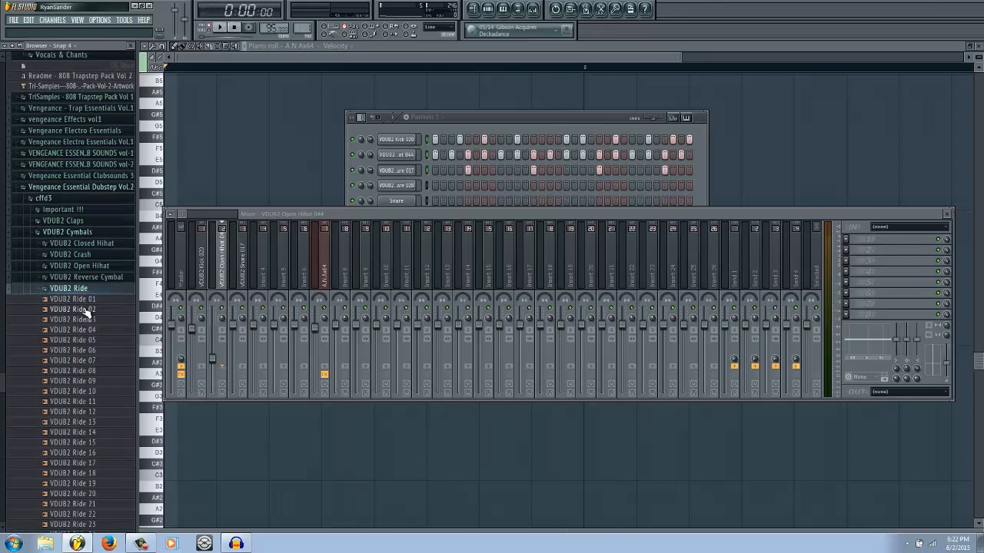
scroll(81, 143, "up", 2)
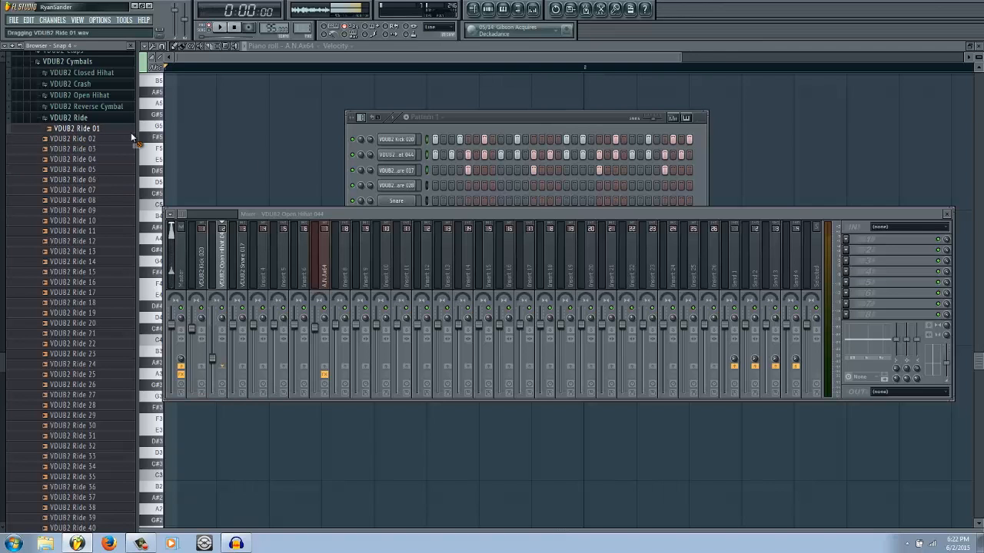
left_click_drag(388, 168, 403, 170)
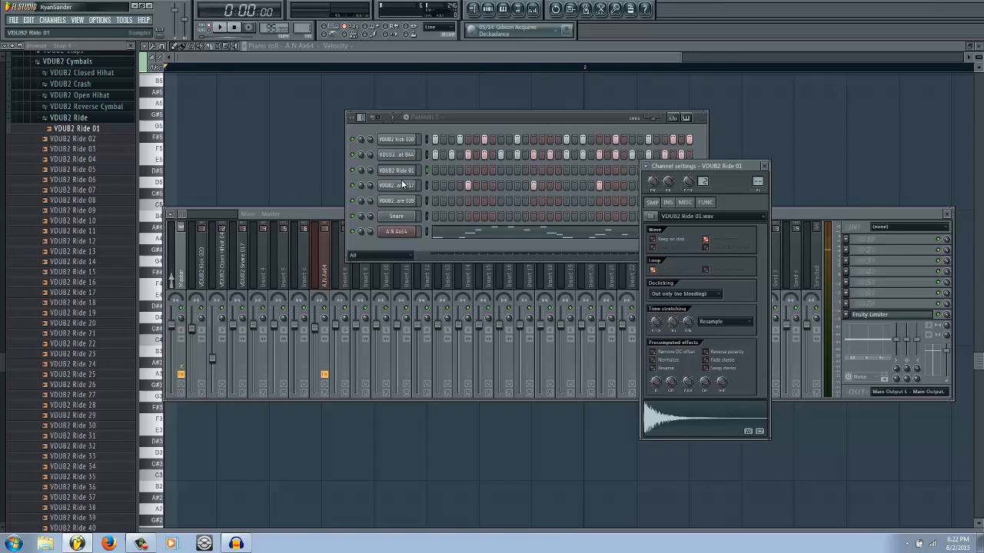
Paste the every-second-step hi-hat pattern into the VDUB2 Ride 01 channel and play it.
left_click(451, 170)
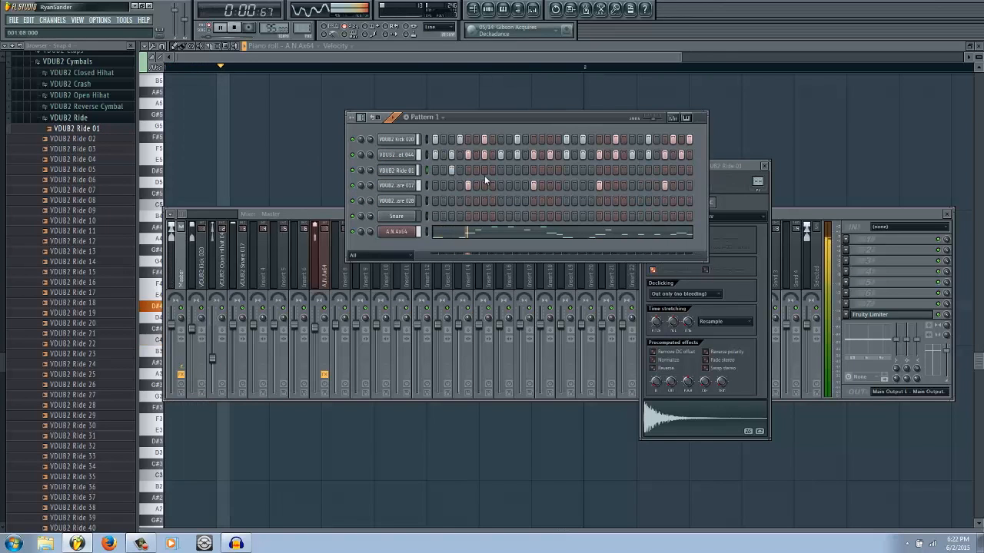
left_click(427, 170)
key("ctrl+v")
key("space")
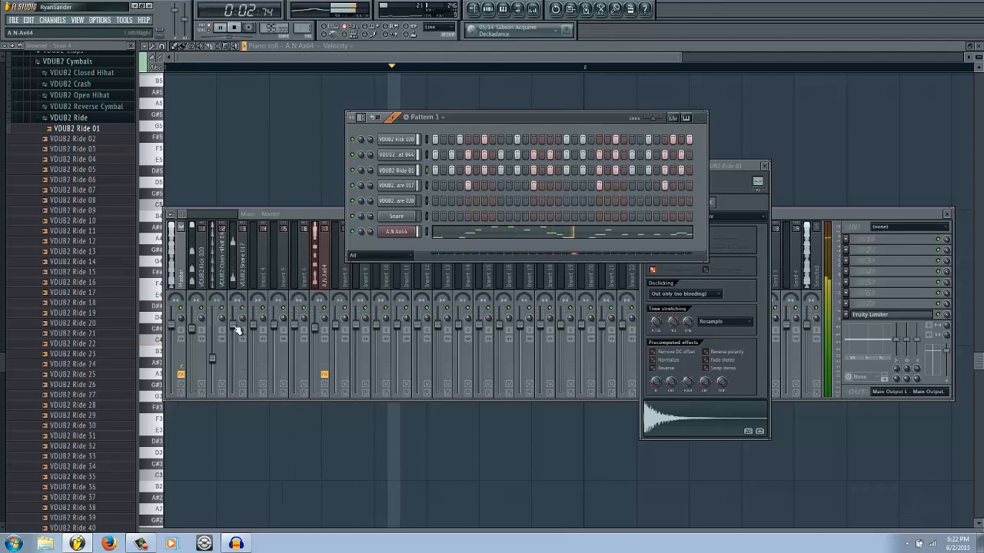
Link the VDUB2 Ride 01 channel to mixer insert 4.
right_click(265, 225)
mouse_move(307, 257)
left_click(388, 257)
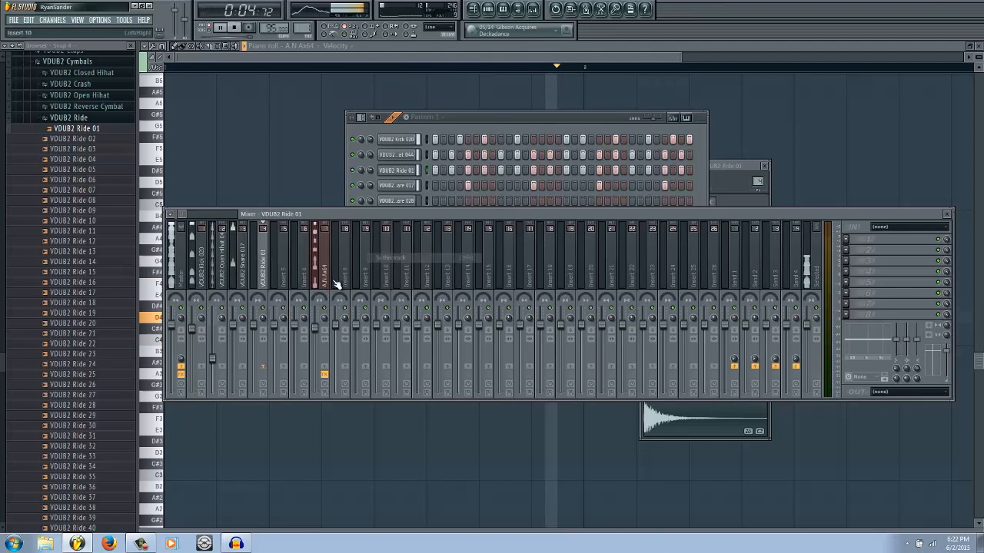
Balance the cymbals during playback by lowering the open hi-hat and ride faders slightly, then stop the pattern.
left_click_drag(212, 358, 213, 369)
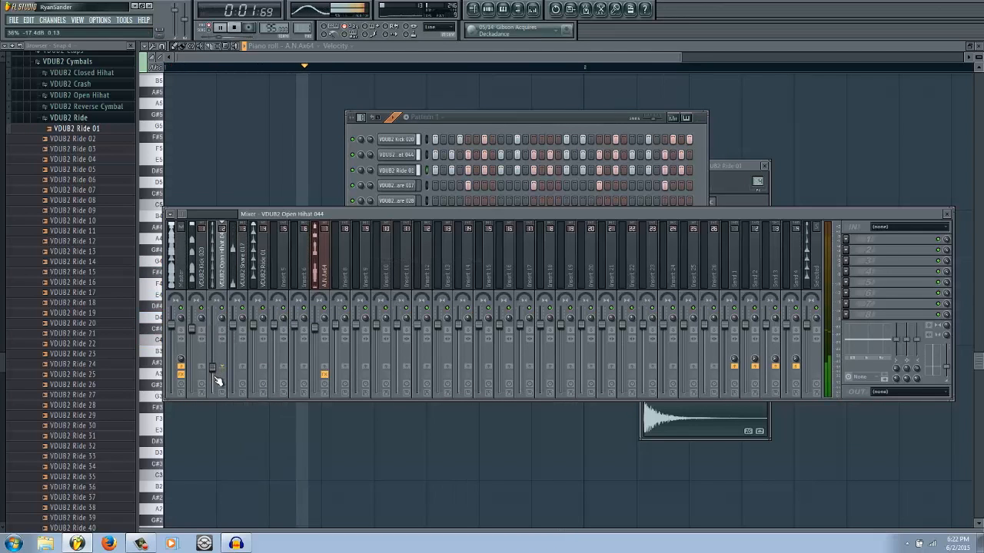
left_click(256, 329)
left_click_drag(256, 329, 252, 335)
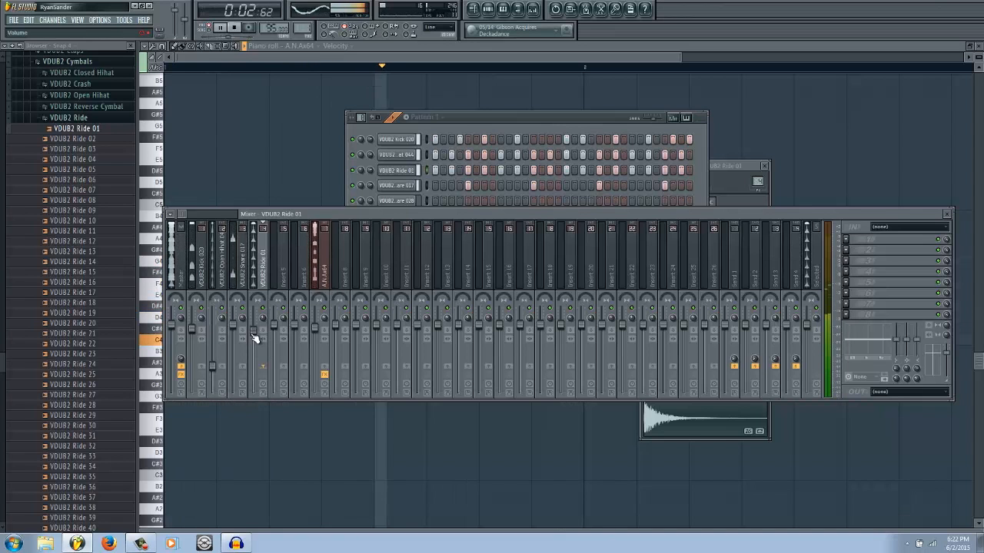
left_click(213, 369)
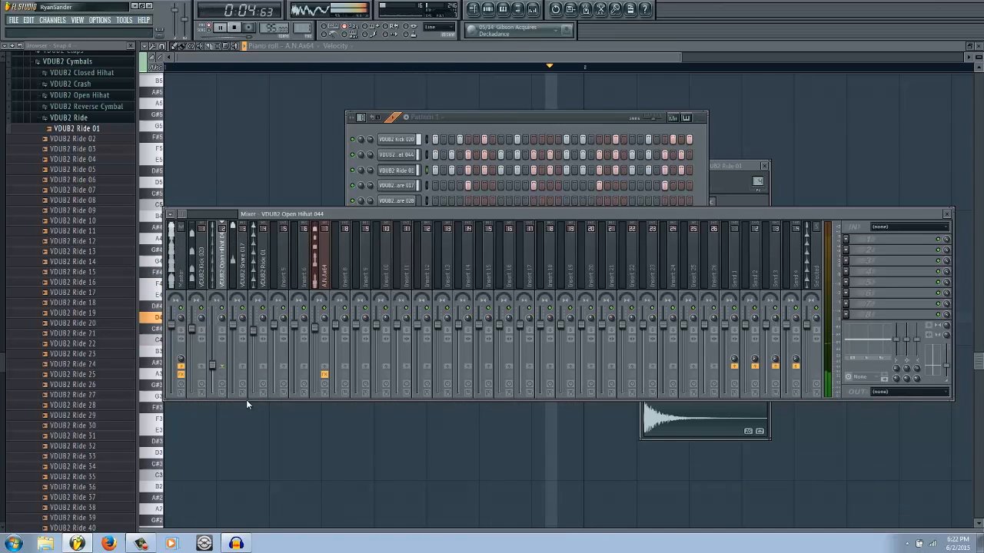
left_click(522, 112)
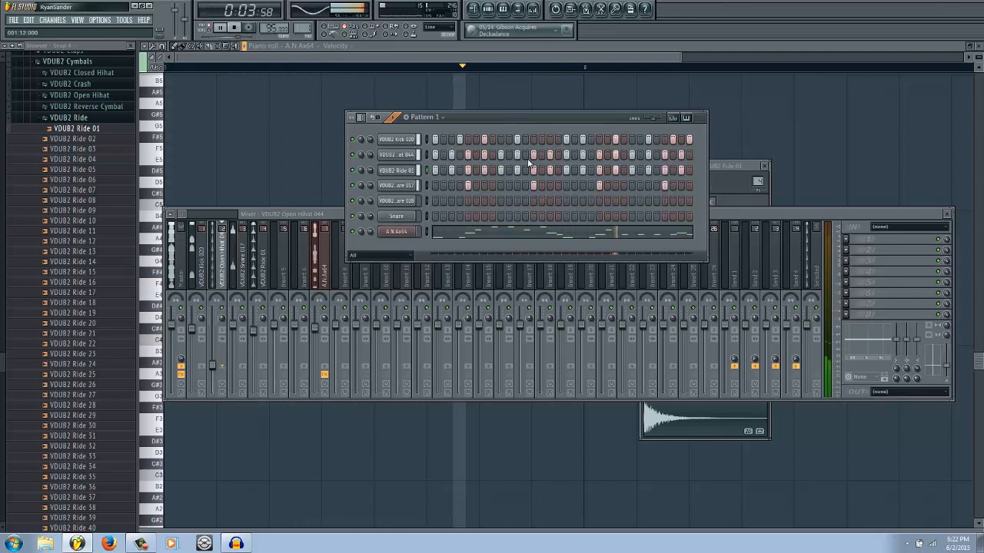
key("space")
Move the Pattern 1 window clear of the mixer and add a Sylenth1 channel.
left_click_drag(511, 116, 501, 105)
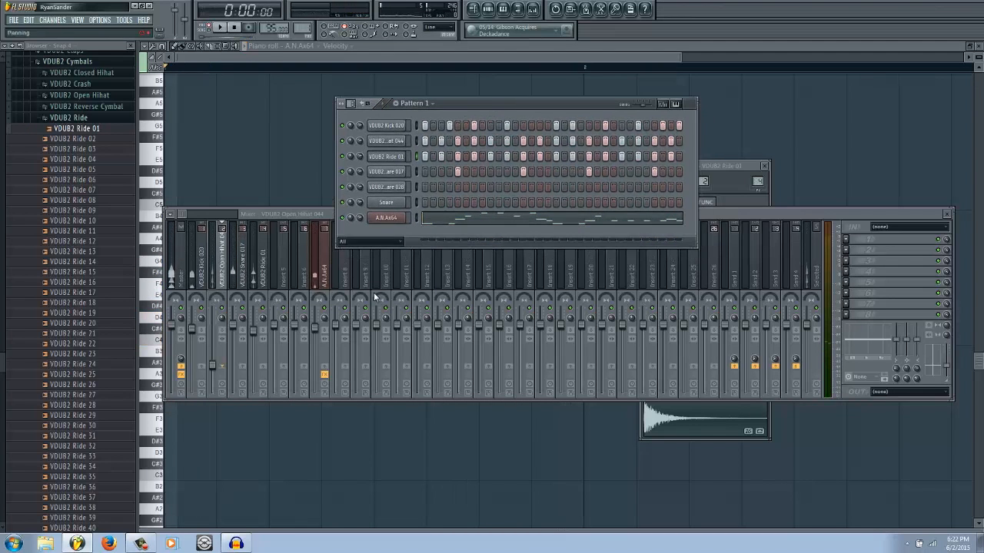
left_click_drag(537, 104, 483, 70)
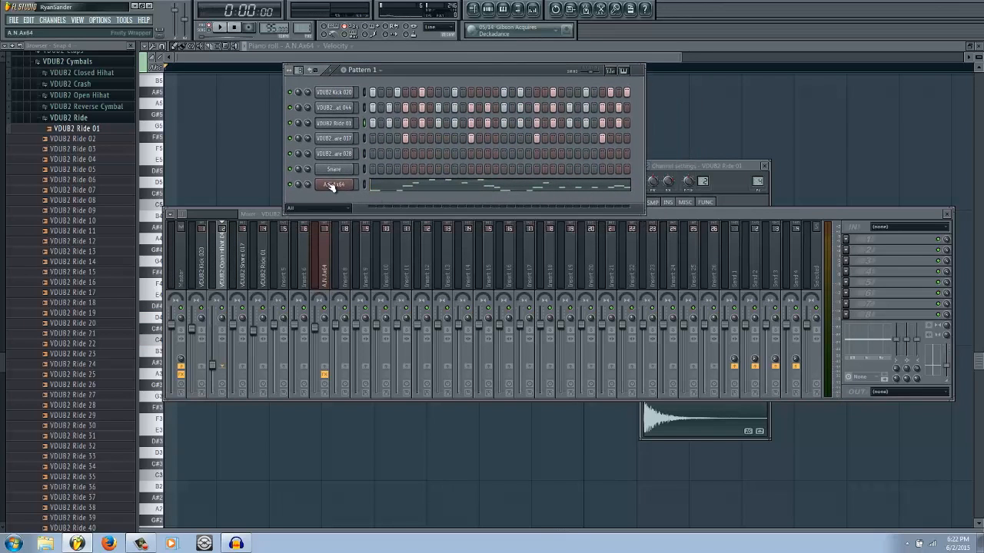
left_click(52, 20)
mouse_move(61, 29)
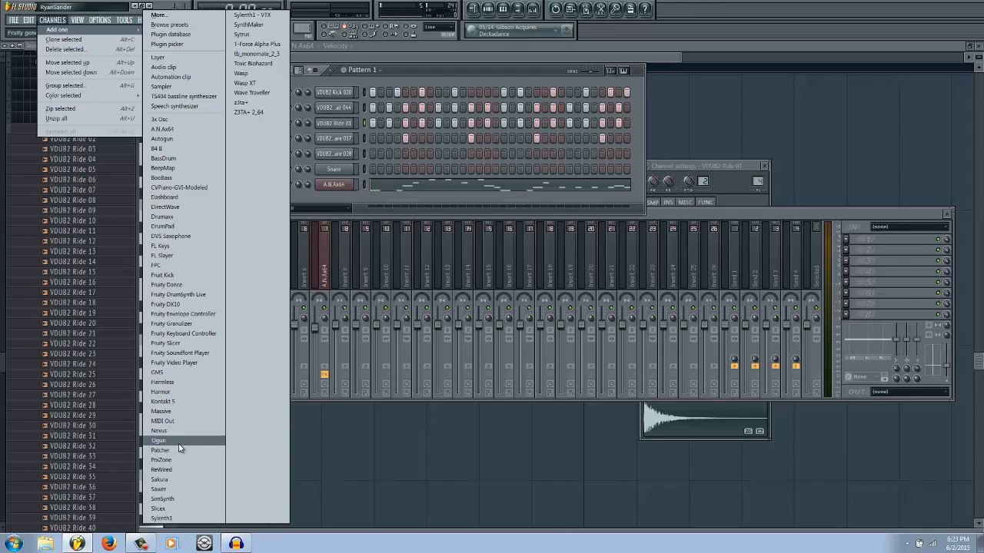
left_click(190, 518)
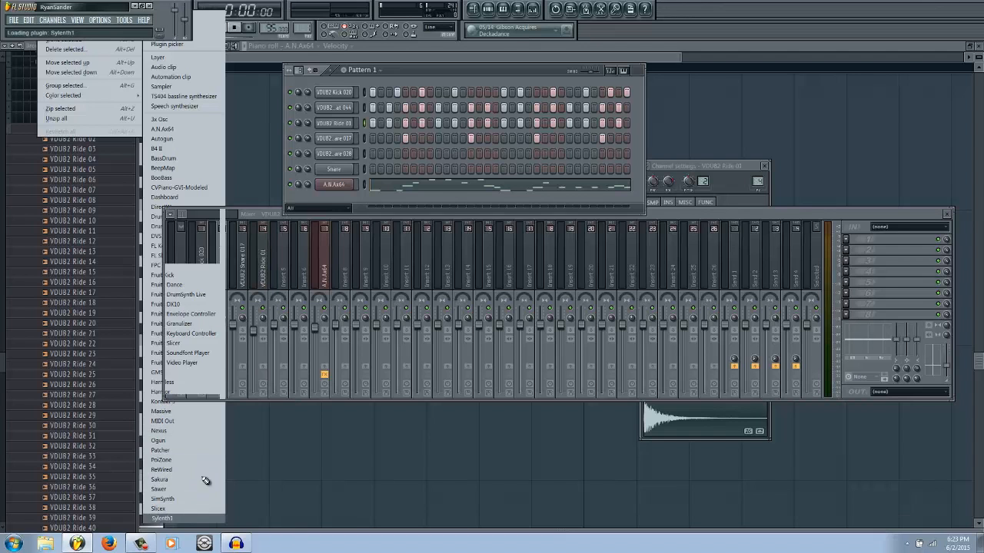
Open Sylenth1's bank loading dialog and browse from Local Disk (C:) through Program Files and VST to the Presets (Soundbanks) folder.
left_click(342, 240)
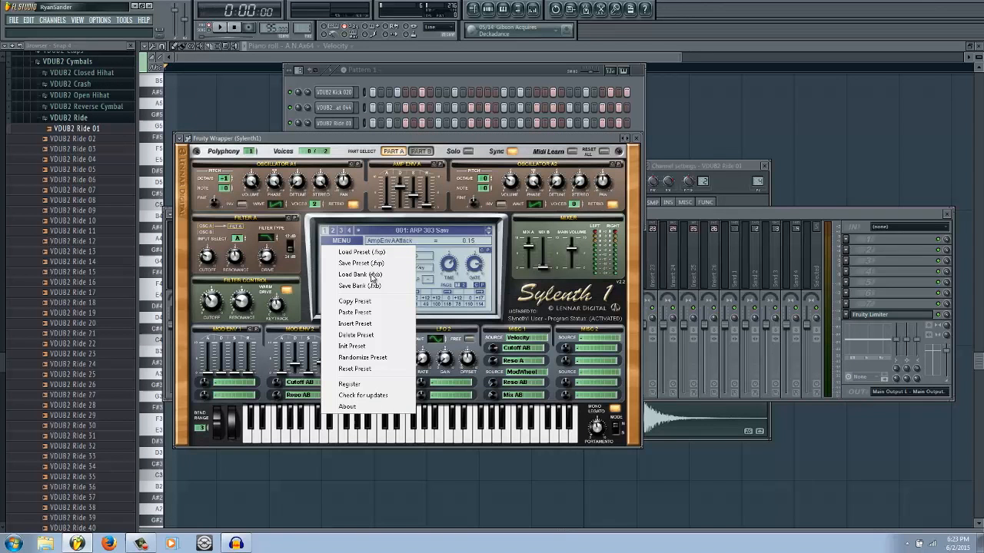
left_click(369, 275)
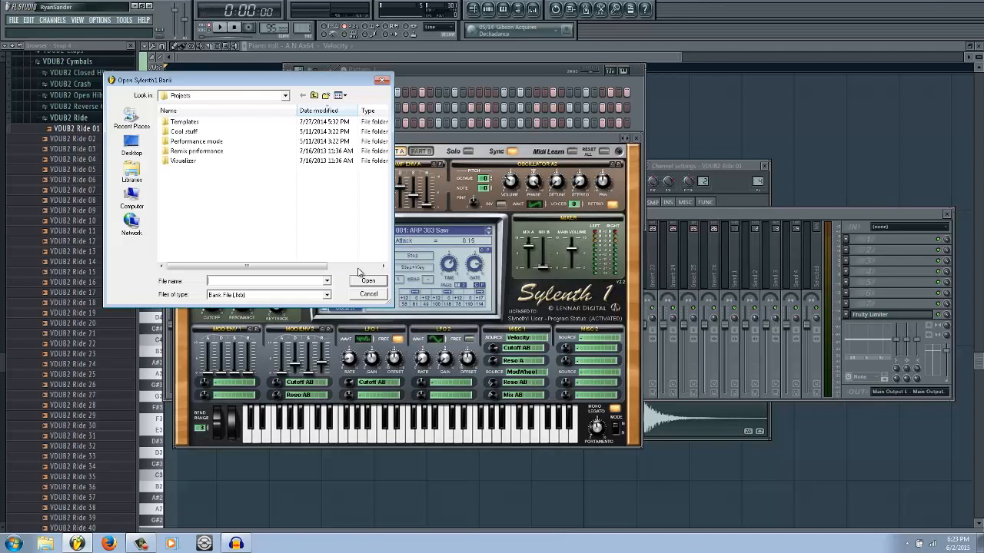
left_click(223, 98)
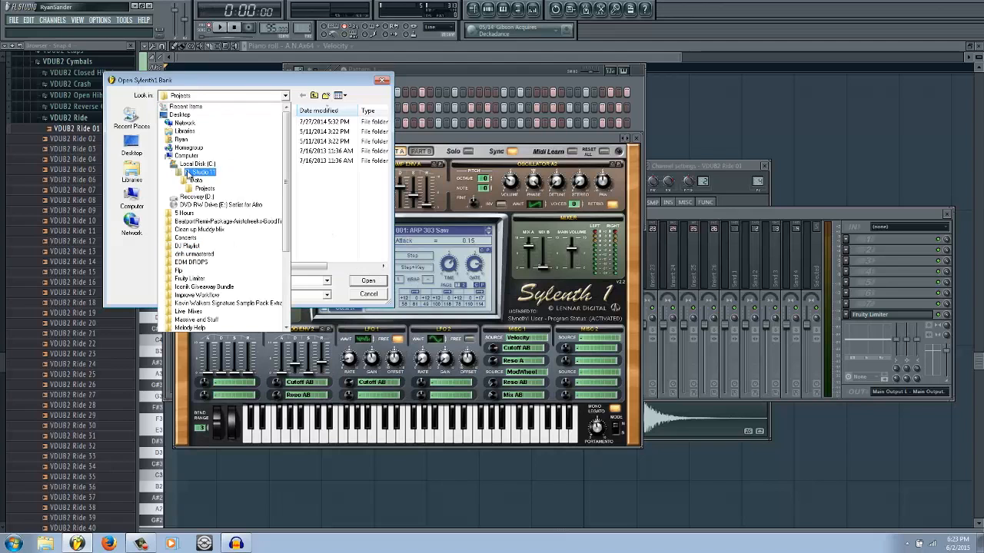
left_click(194, 164)
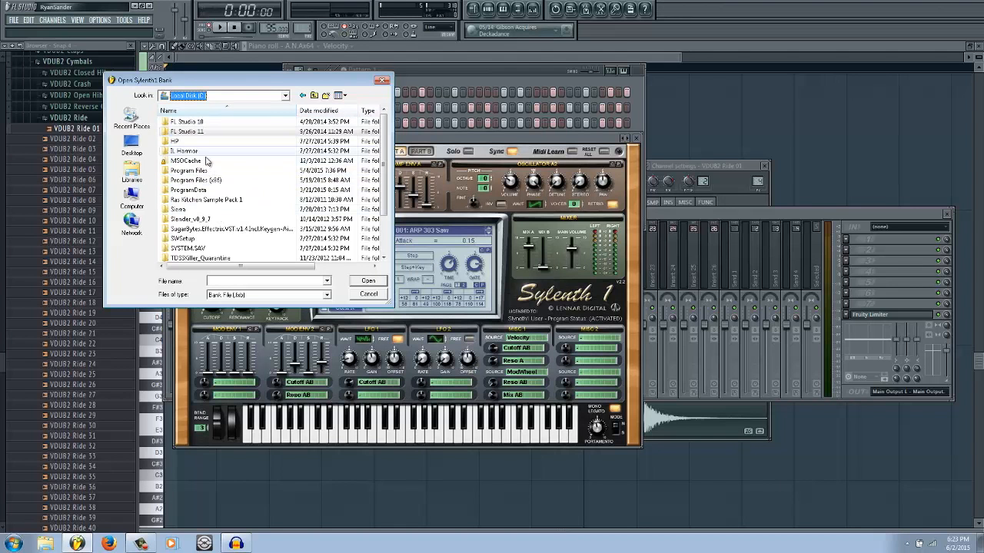
double_click(198, 170)
scroll(199, 192, "down", 5)
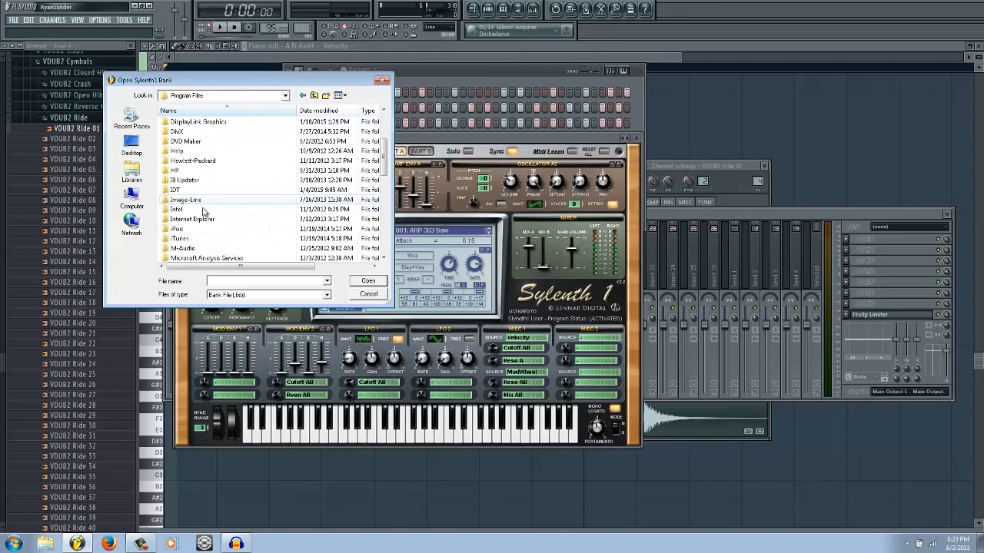
scroll(229, 207, "down", 10)
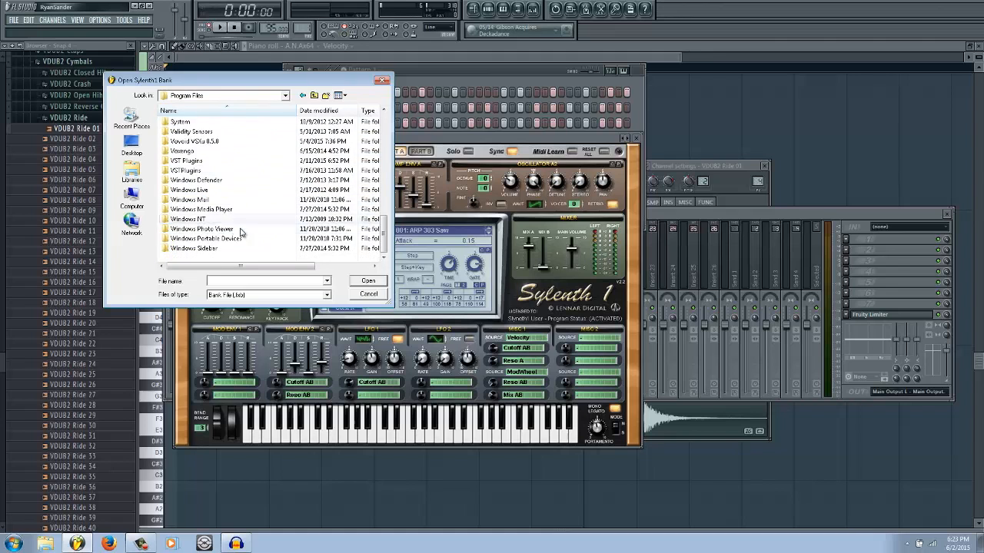
double_click(173, 161)
double_click(191, 238)
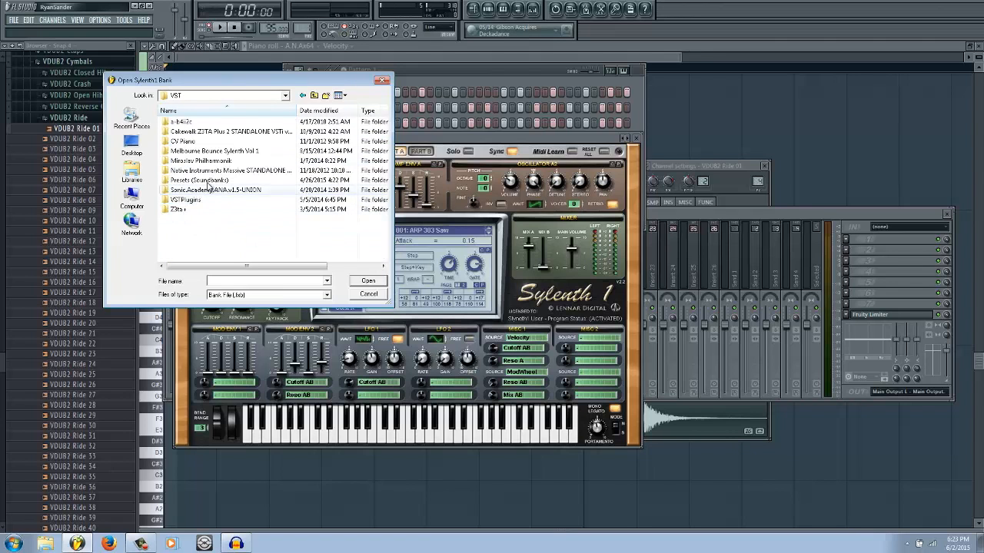
double_click(219, 181)
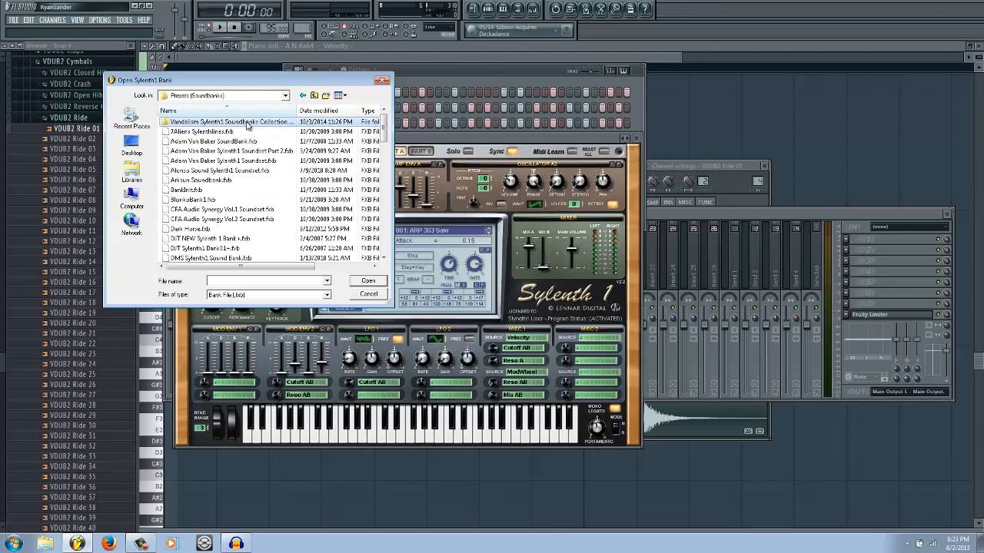
Look through the soundbanks and load Polar Virus Hard Core SoundBank.fxb into Sylenth1.
scroll(221, 251, "down", 4)
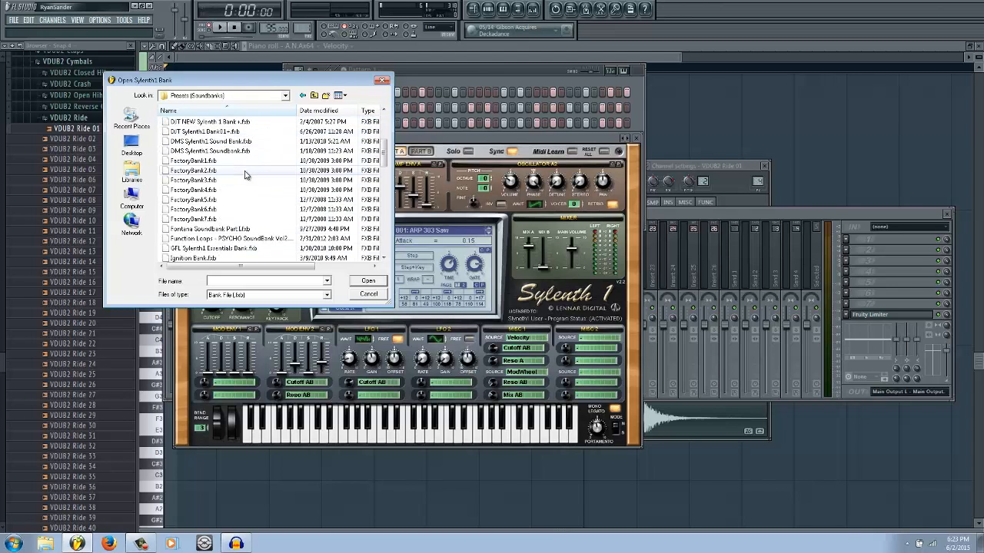
scroll(246, 175, "up", 4)
scroll(174, 186, "down", 2)
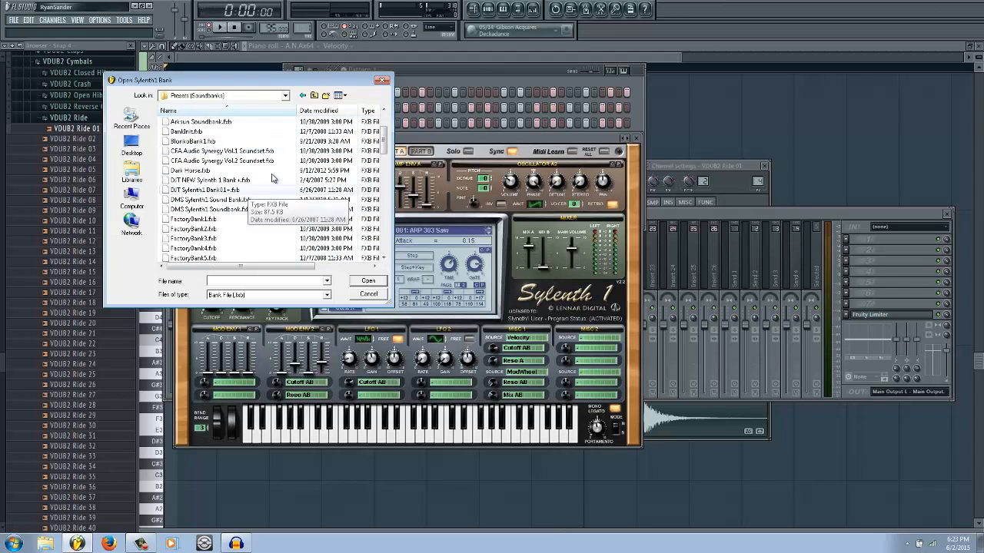
scroll(233, 203, "down", 9)
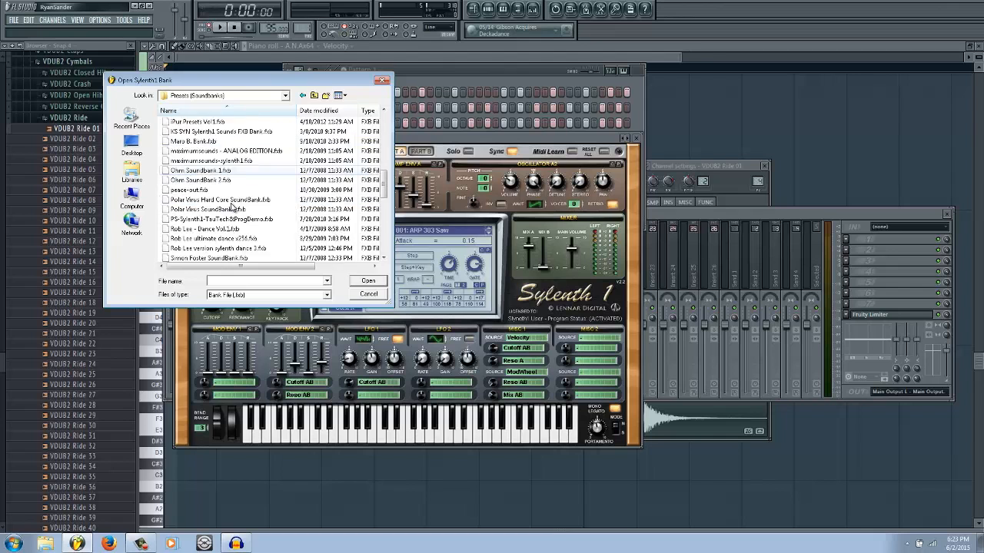
double_click(233, 201)
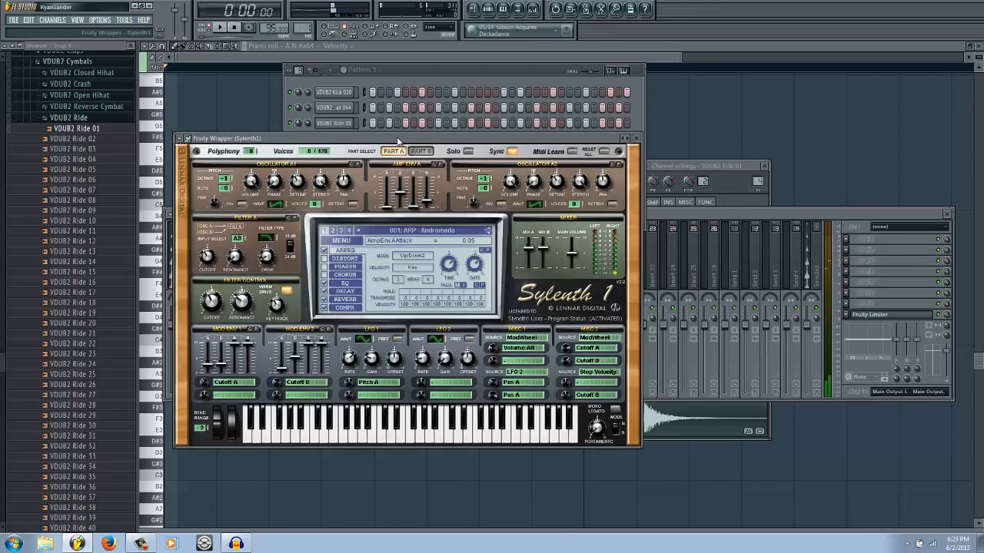
View the A.N.Ax64 notes in the piano roll, then reopen the Sylenth1 channel from Pattern 1.
left_click(470, 80)
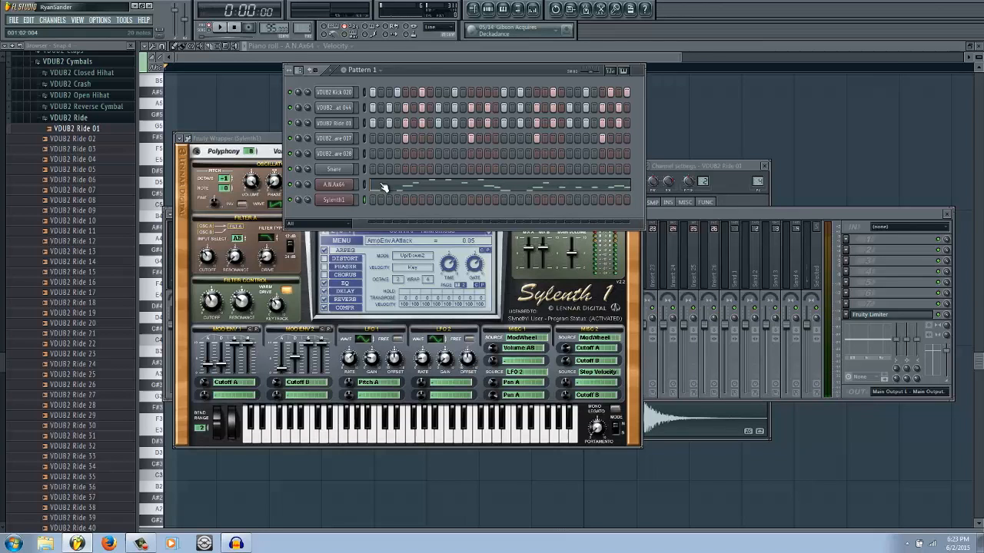
left_click(382, 186)
key("F6")
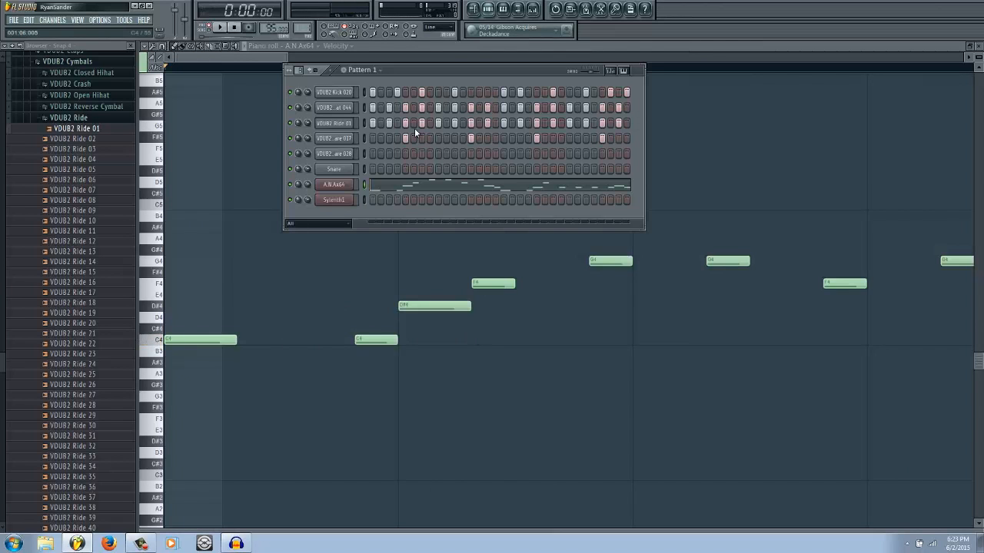
left_click(335, 200)
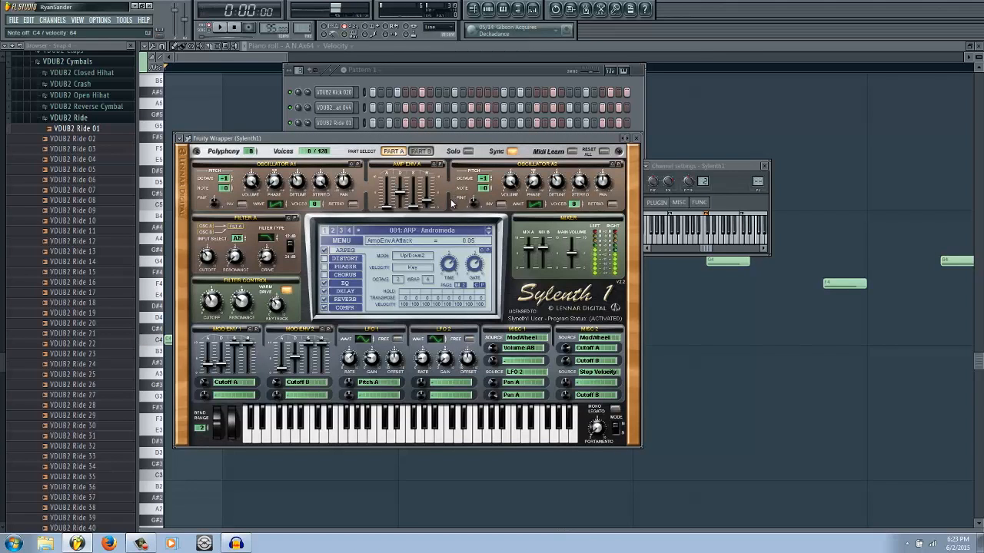
Audition the Sylenth1 presets 011: BS - Body Rox and 046: CHD - Da Hool!, moving the plugin window clear.
left_click(461, 236)
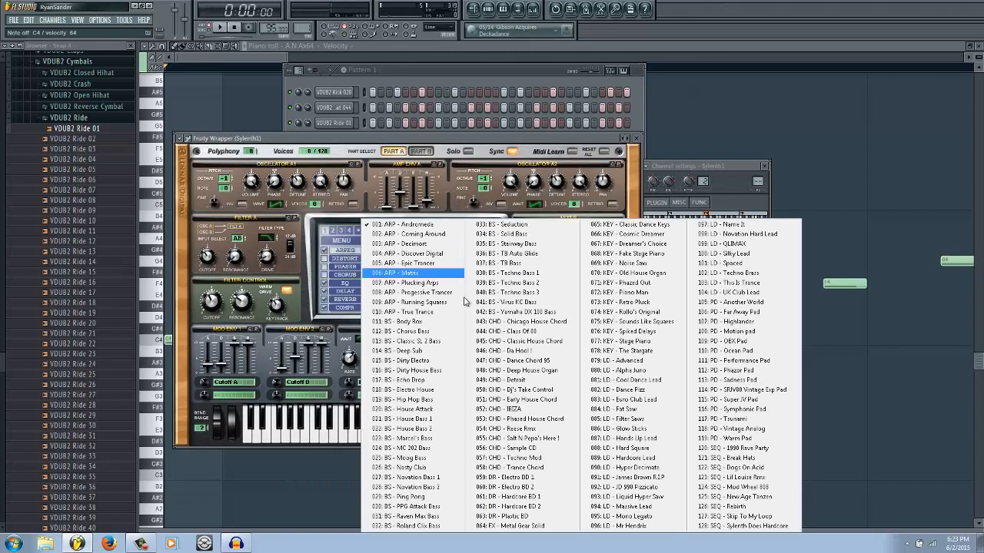
left_click(438, 331)
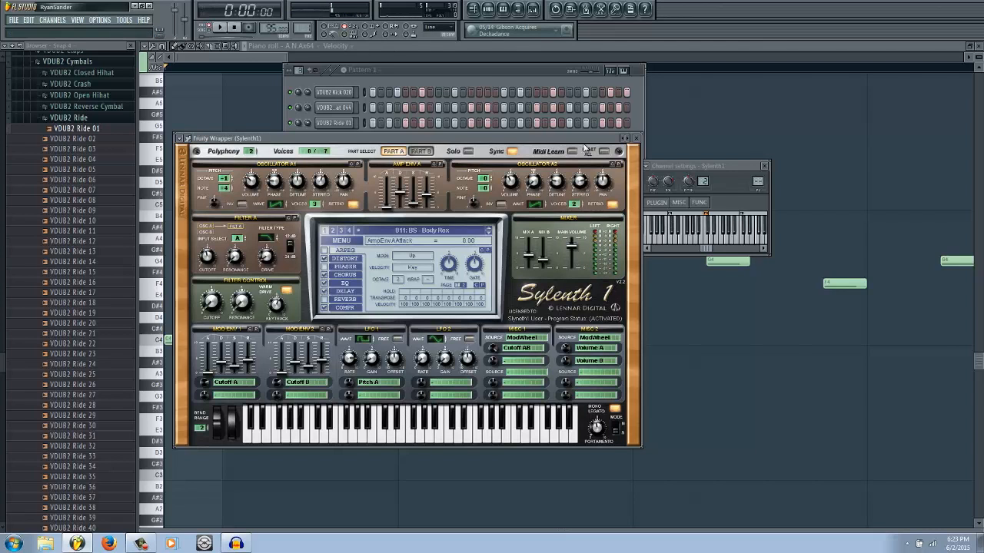
left_click_drag(567, 139, 681, 210)
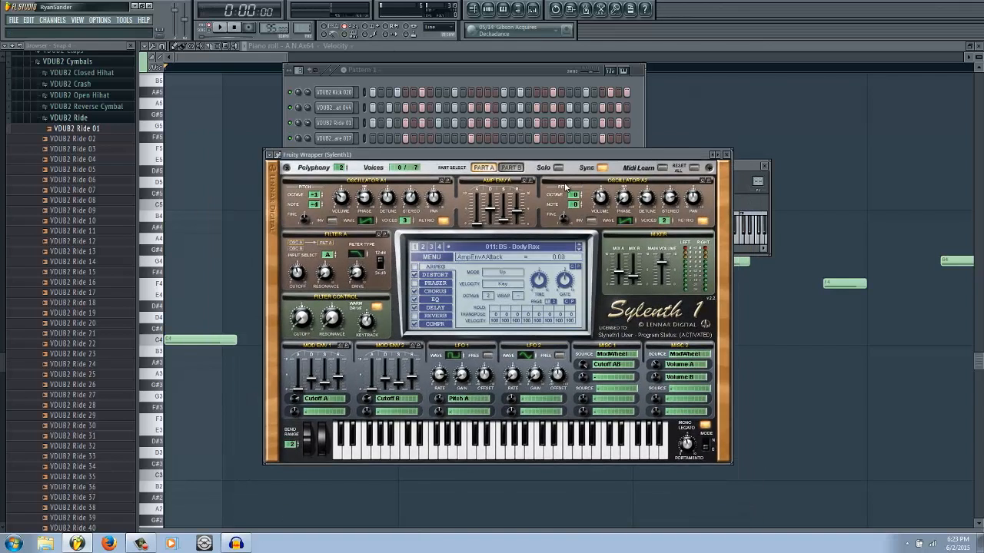
left_click(520, 249)
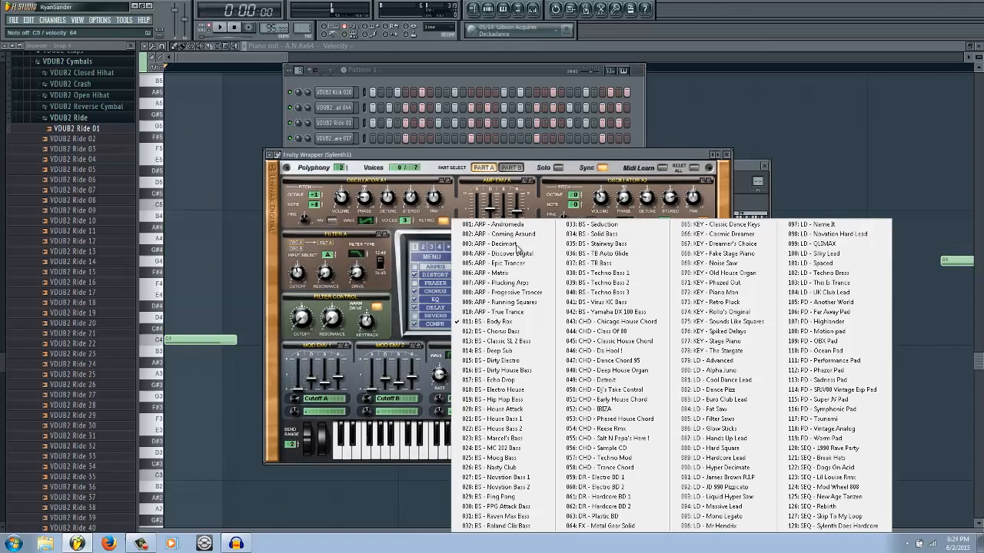
left_click(642, 353)
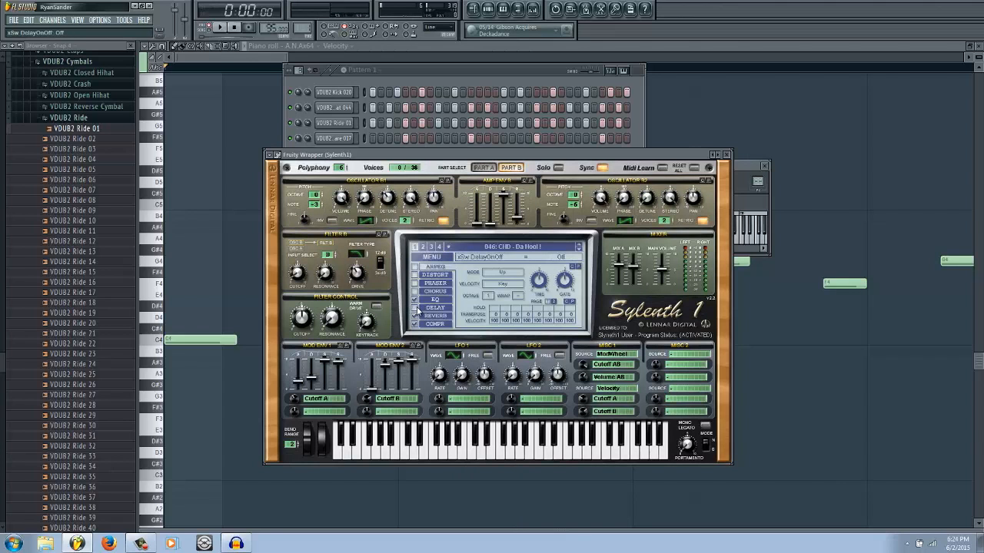
key("space")
Load the Sylenth1 preset 079: LD - Advanced and switch off its delay while playing the pattern.
left_click(533, 249)
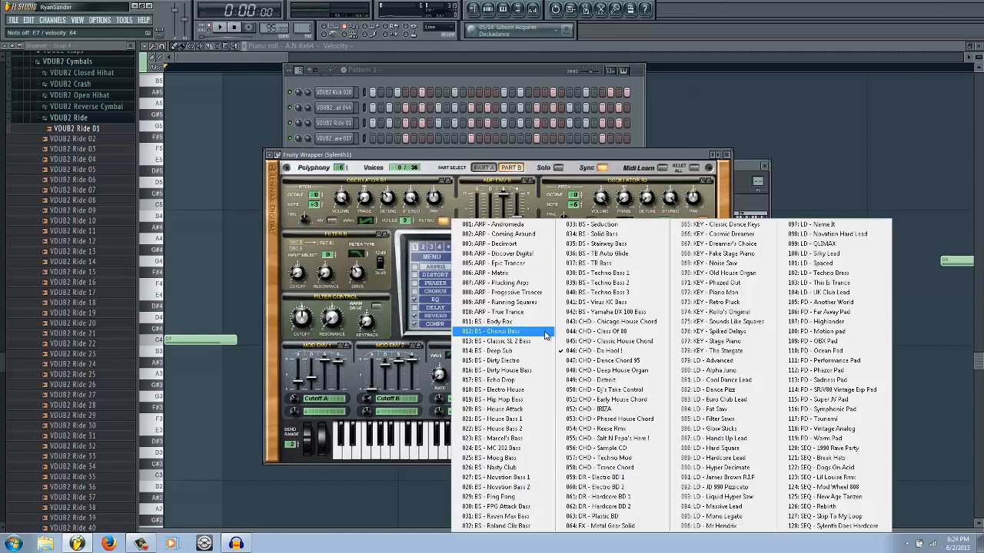
left_click(728, 361)
key("space")
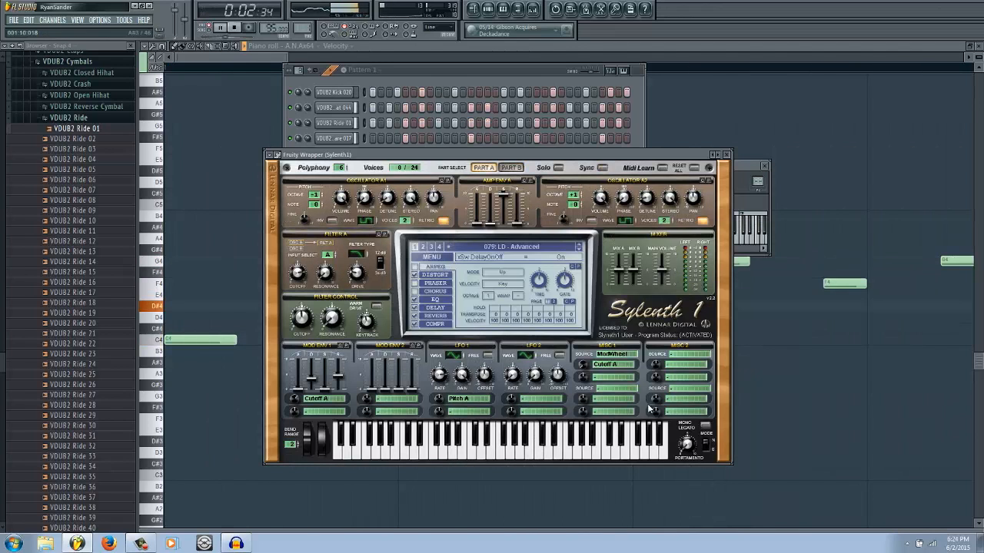
left_click(414, 308)
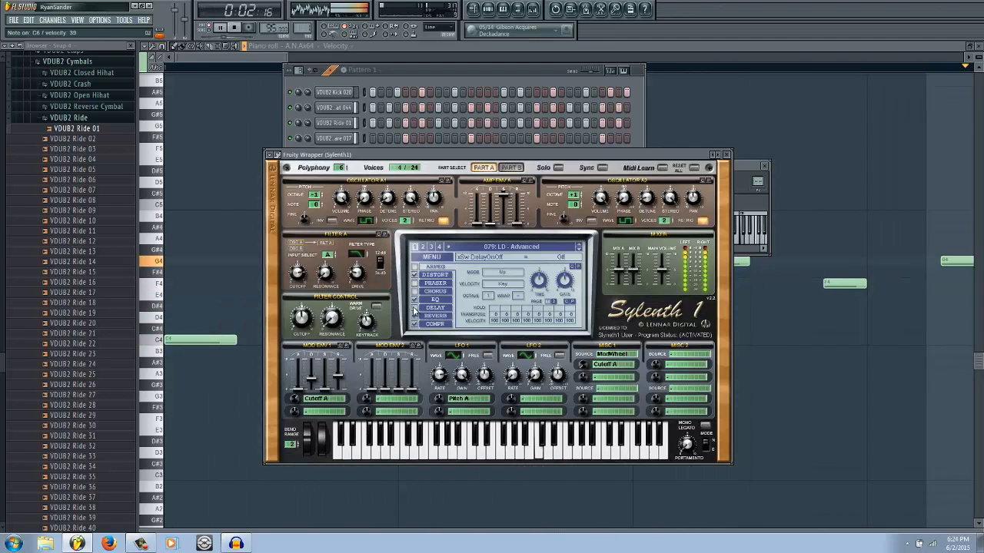
key("space")
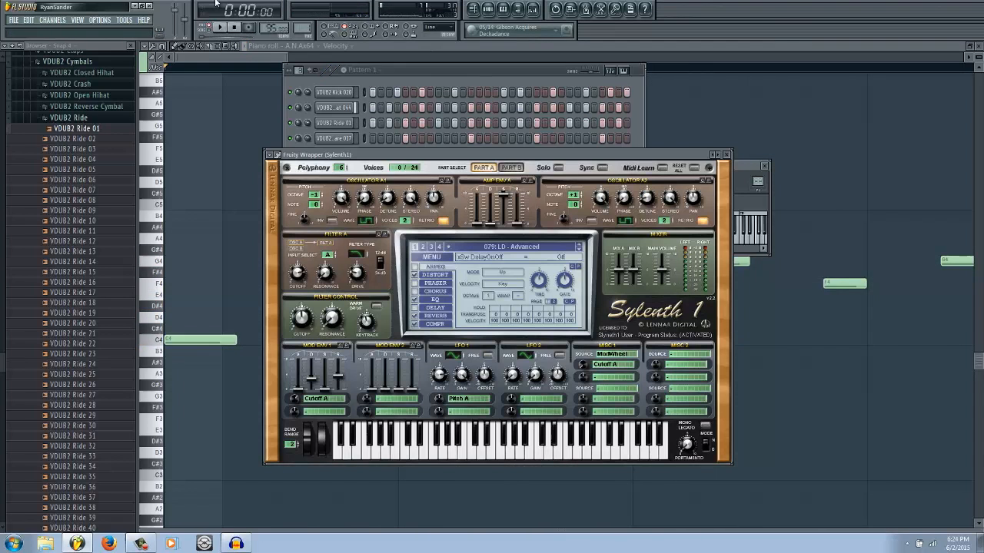
Open the Sylenth1 piano roll and place a C4 note at the start of the pattern, over the first ghost bass note.
left_click(272, 156)
left_click(279, 165)
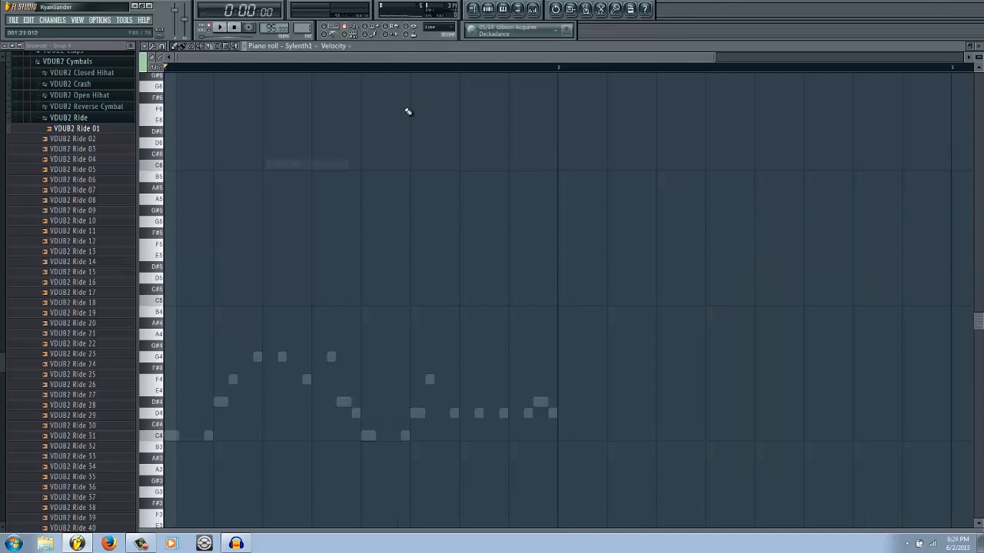
key("F6")
key("F6")
left_click(167, 436)
scroll(170, 438, "up", 2, "ctrl")
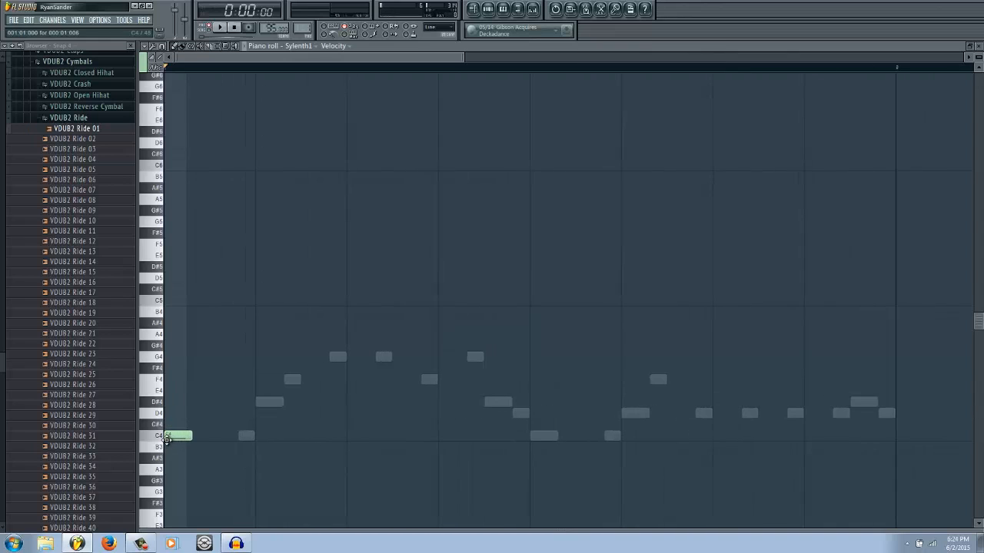
Try a second C4 note just ahead of the second ghost bass note, then return to the Sylenth1 piano roll.
left_click(222, 439)
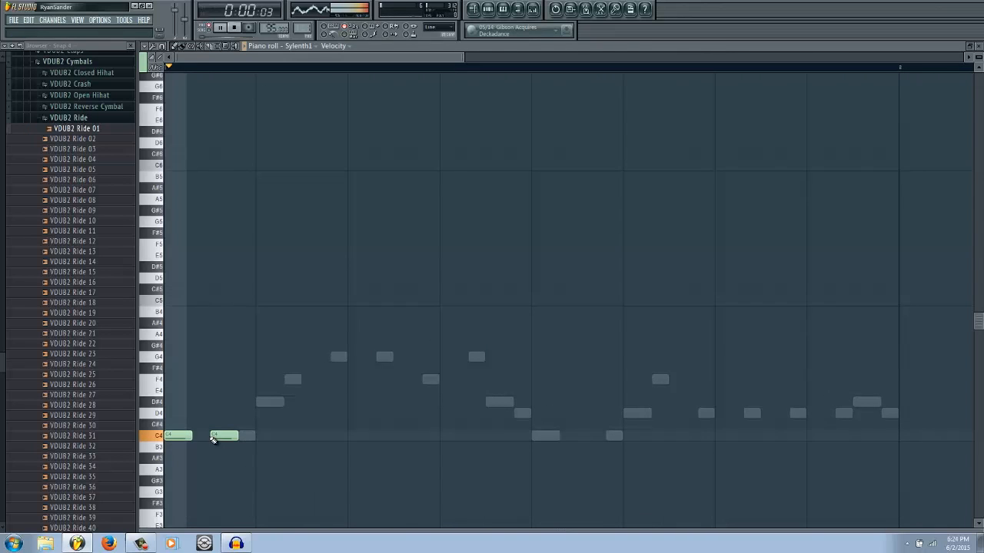
double_click(248, 436)
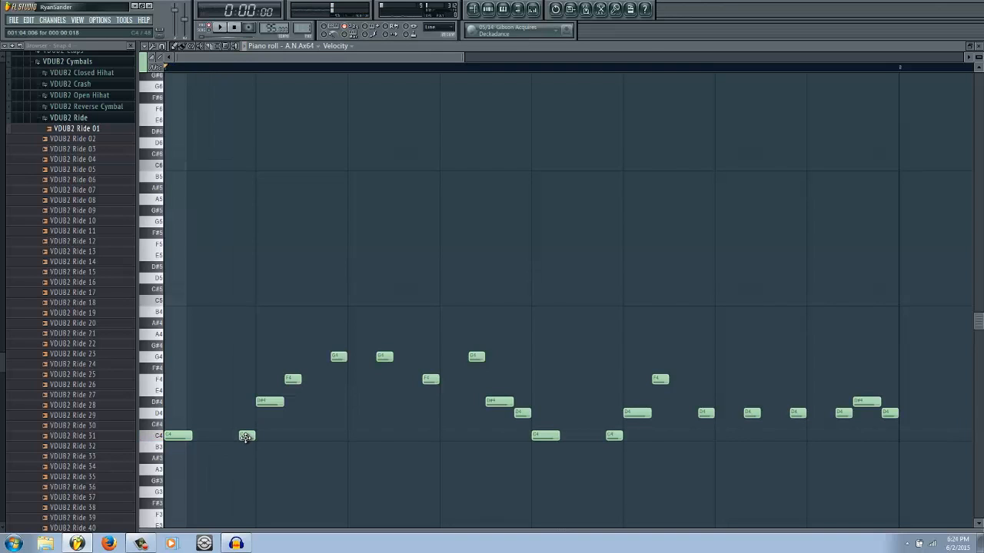
key("F6")
left_click(384, 202)
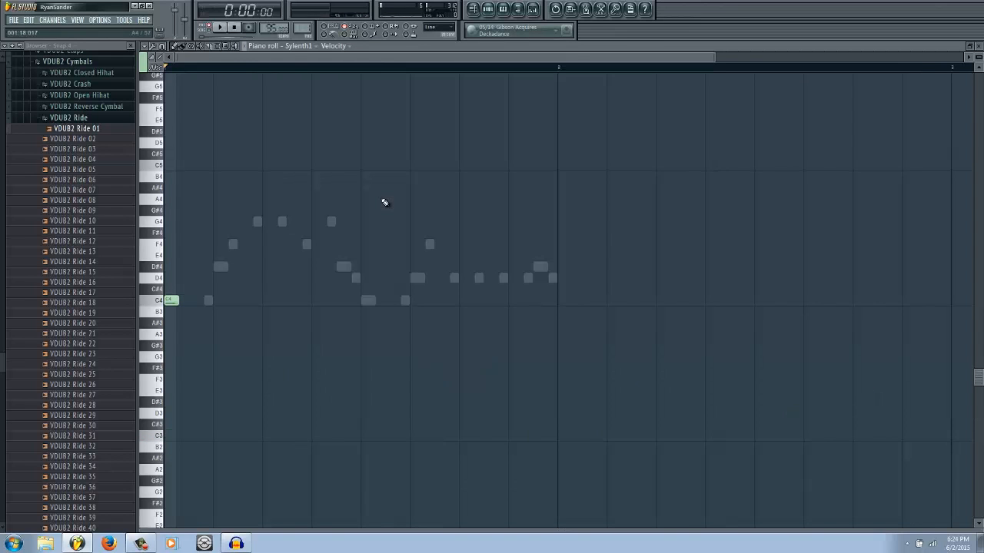
Lengthen the first C4 note, add a shorter C4 right behind it, and trim both slightly to leave small gaps.
scroll(184, 300, "up", 5)
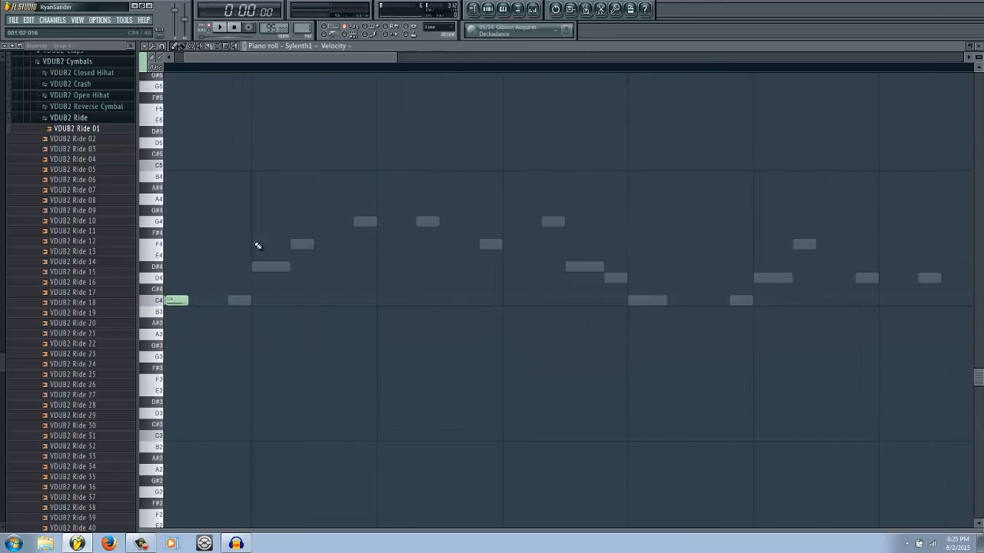
left_click_drag(282, 59, 189, 68)
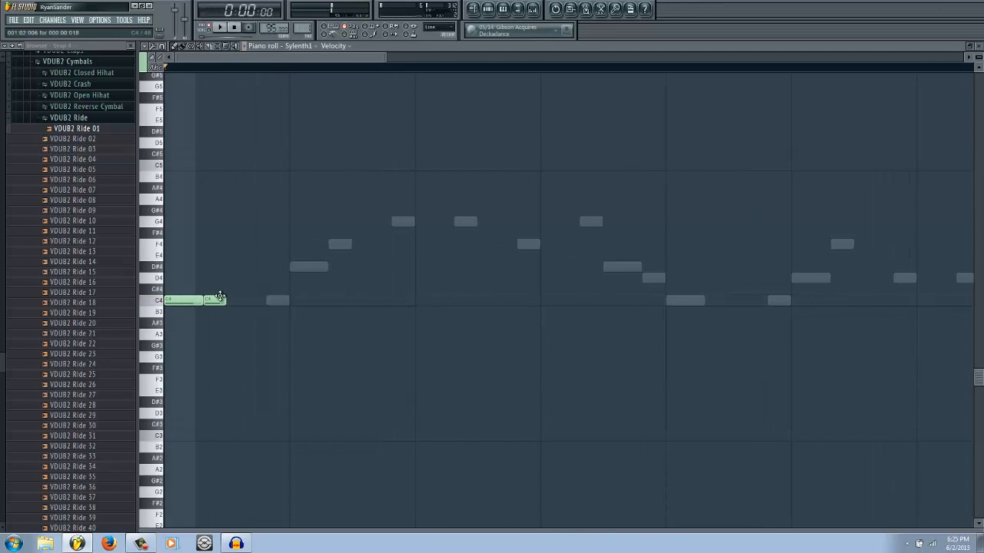
key("ctrl+a")
scroll(354, 306, "up", 2)
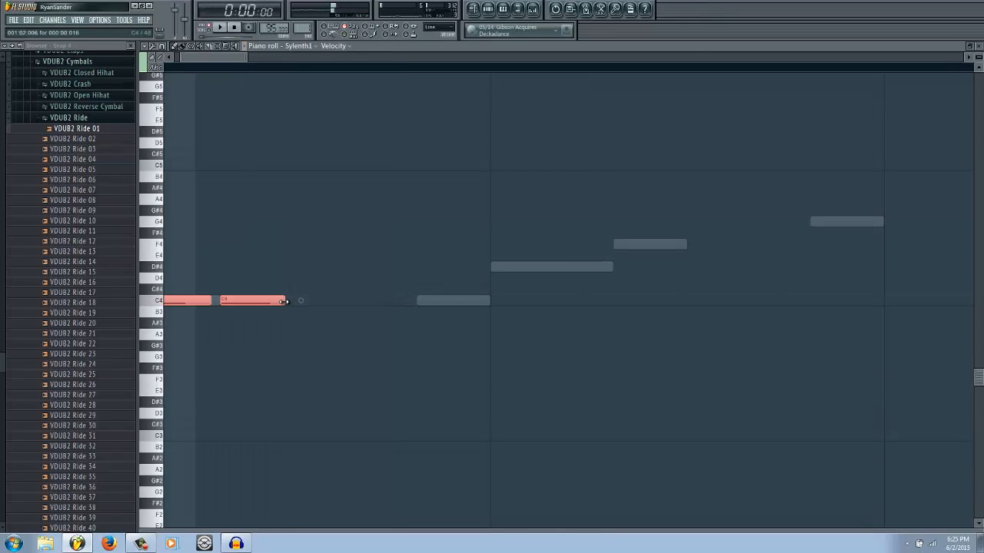
left_click(311, 329)
scroll(304, 350, "down", 2)
Duplicate the two-note C4 figure back to back into 16 notes filling the pattern's first half, and play it.
left_click_drag(165, 274, 235, 329)
key("ctrl+b")
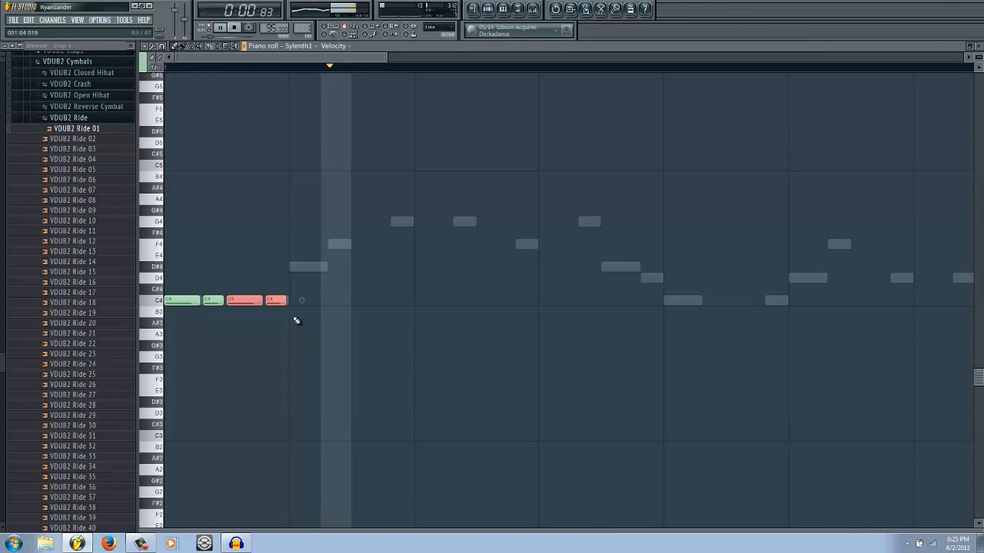
key("ctrl+a")
key("ctrl+b")
key("ctrl+a")
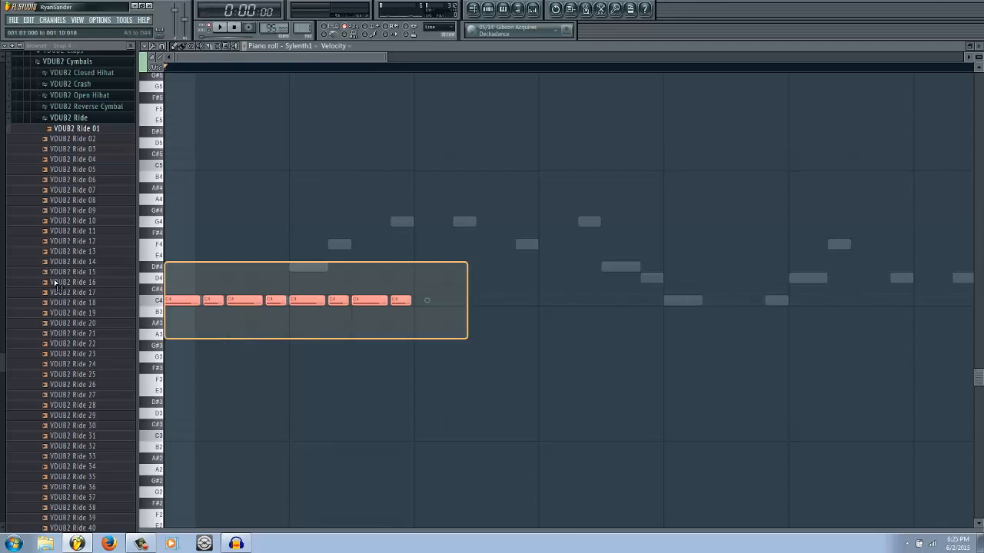
key("ctrl+b")
key("space")
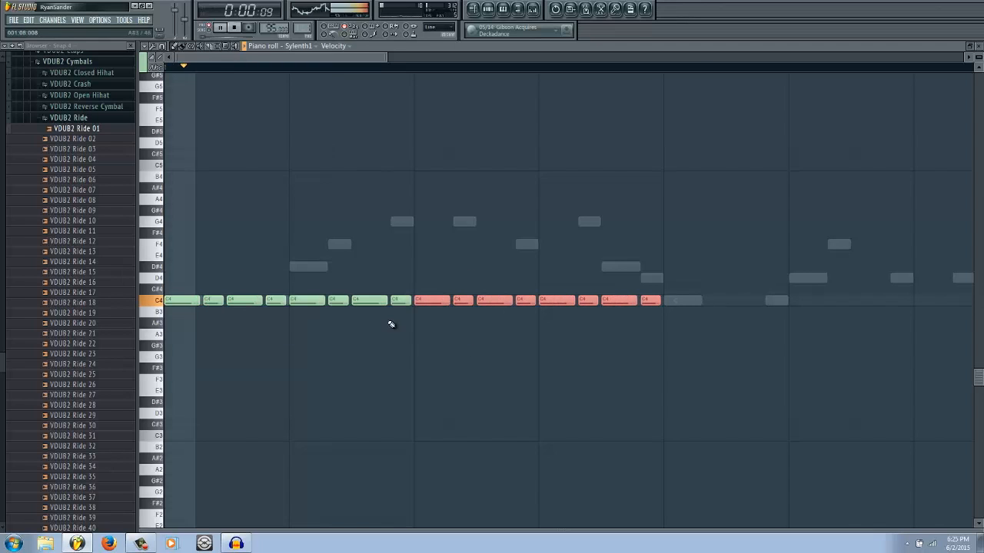
Duplicate the 16 C4 notes so the figure fills the pattern's second half as well.
scroll(398, 325, "down", 2)
key("ctrl+a")
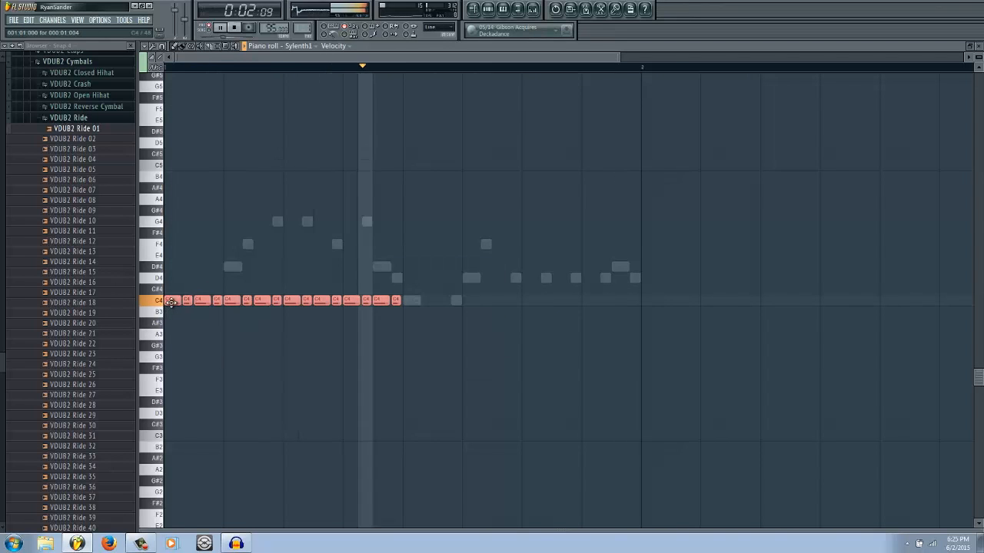
key("space")
key("ctrl+b")
mouse_move(392, 300)
left_mouse_down()
mouse_move(419, 302)
mouse_move(407, 304)
left_mouse_up()
left_click(410, 308)
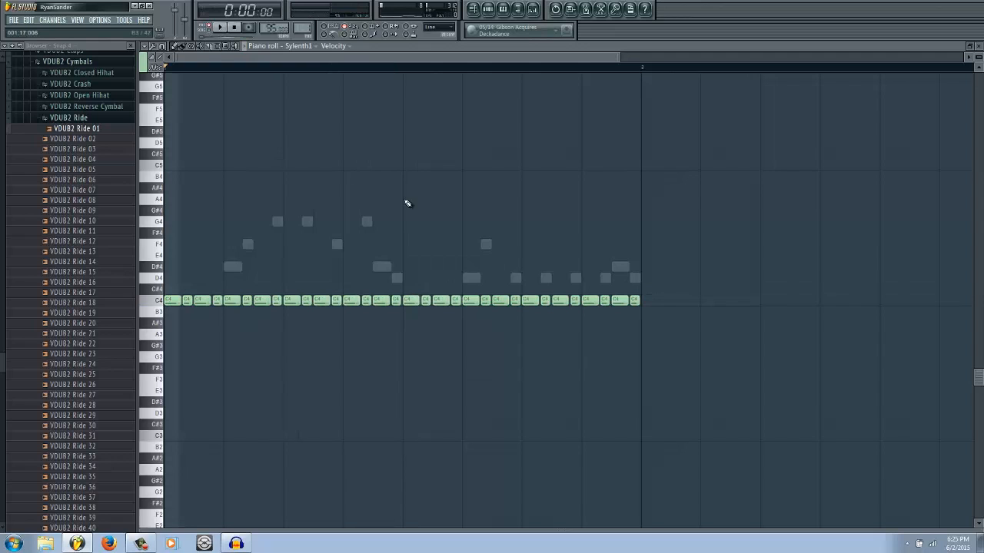
Route the Sylenth1 channel to mixer insert 6 and lower that track's volume slightly.
left_click(532, 9)
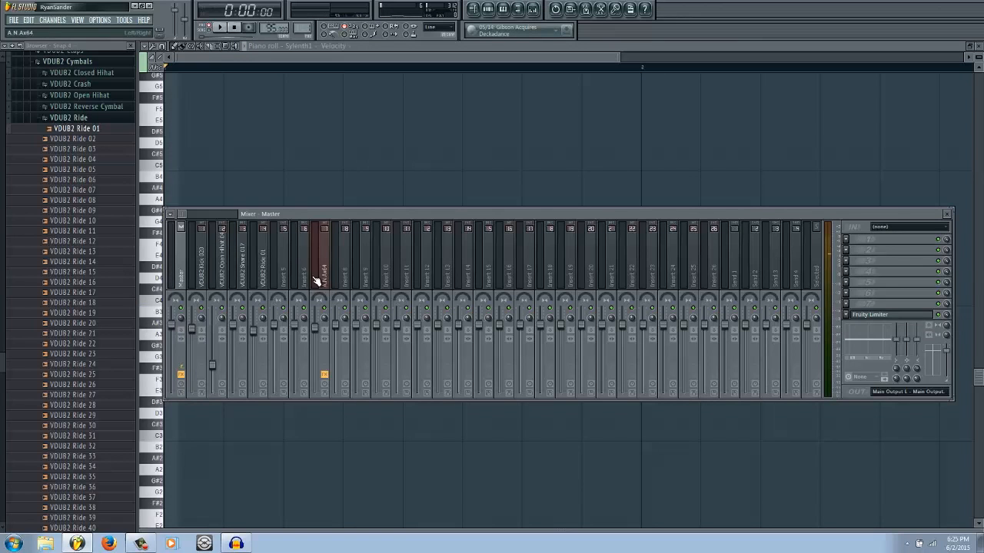
right_click(306, 280)
mouse_move(395, 256)
left_click(427, 260)
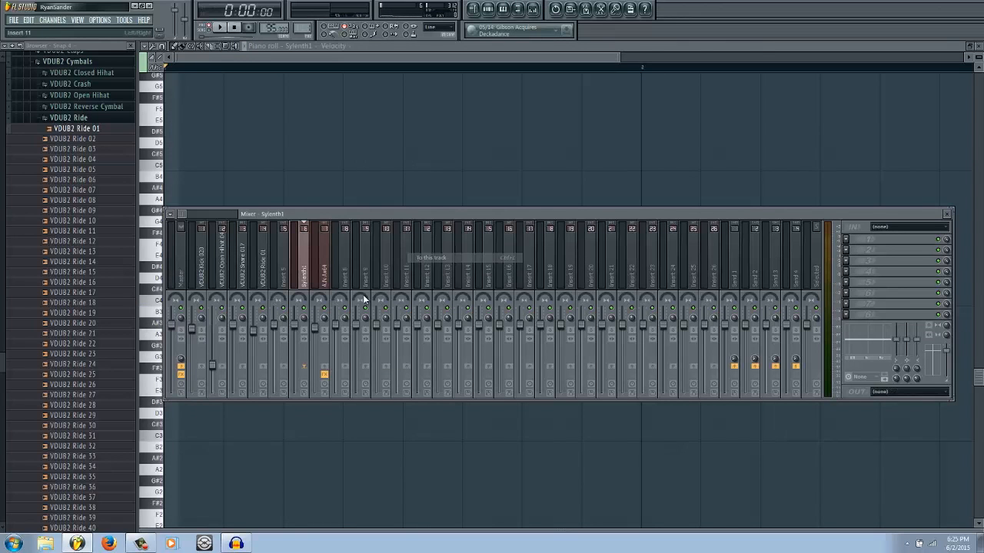
left_click_drag(295, 329, 295, 341)
Add Fruity Parametric EQ 2 to the Sylenth1 track, cut the lows with band 1 to about -18 dB, and lower bands 6 and 7.
left_click(874, 241)
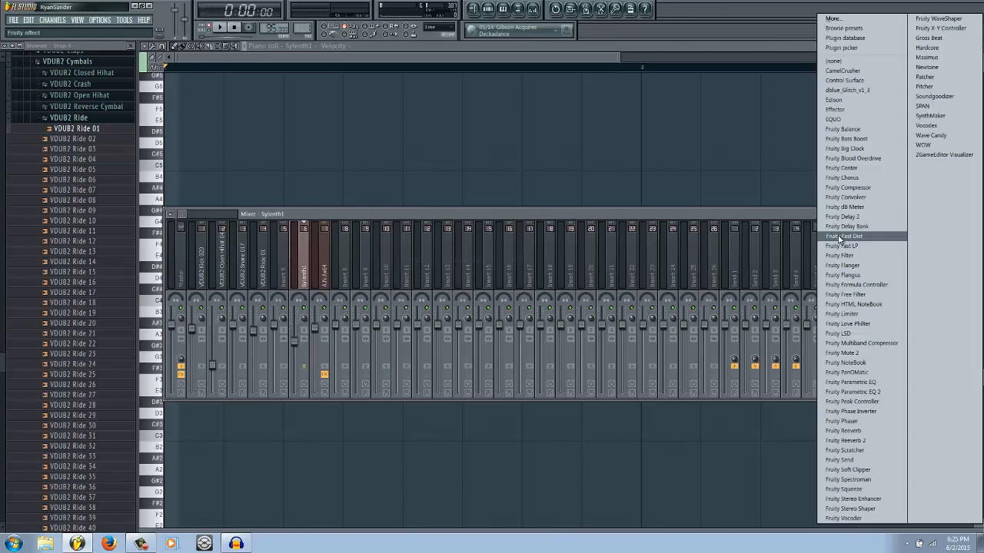
left_click(905, 392)
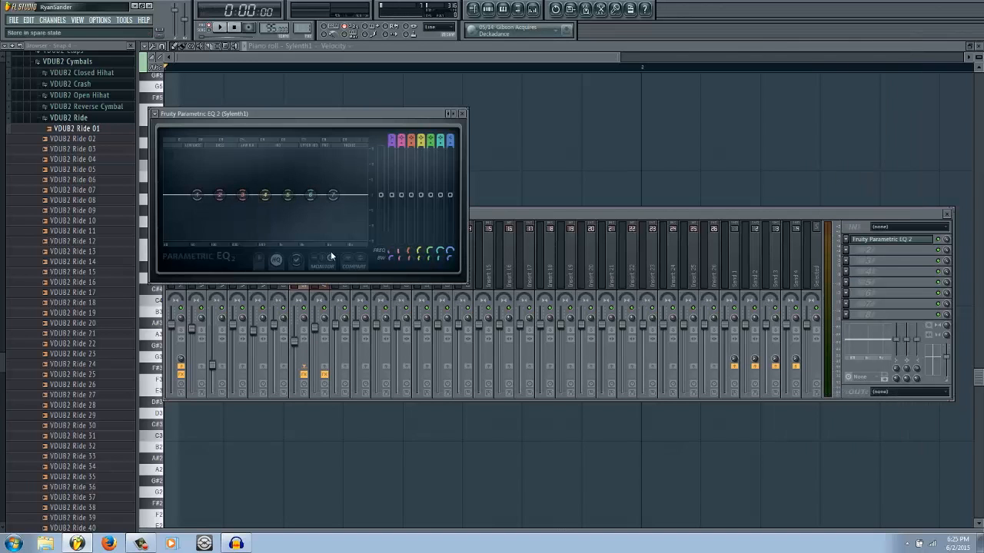
left_click_drag(193, 196, 228, 233)
key("space")
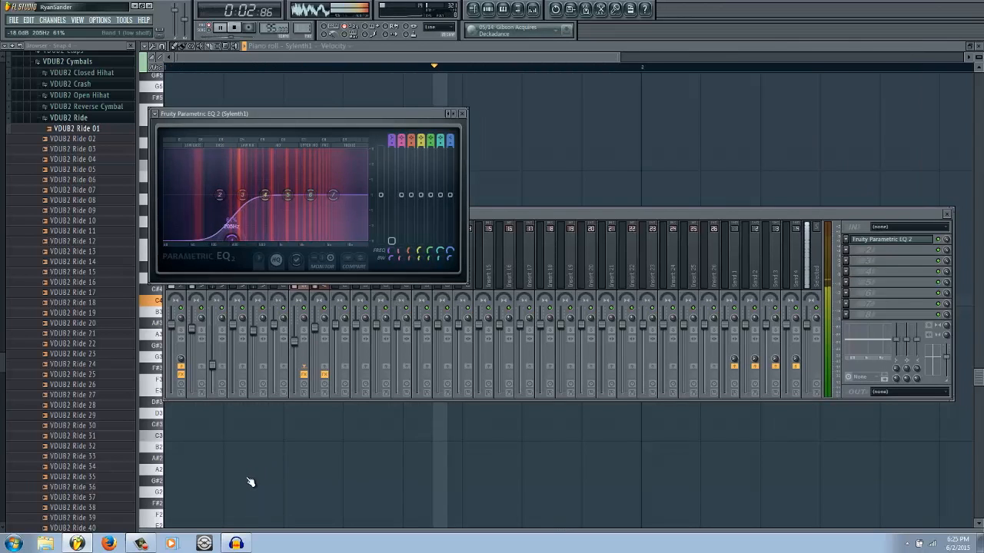
key("space")
left_click_drag(311, 194, 406, 215)
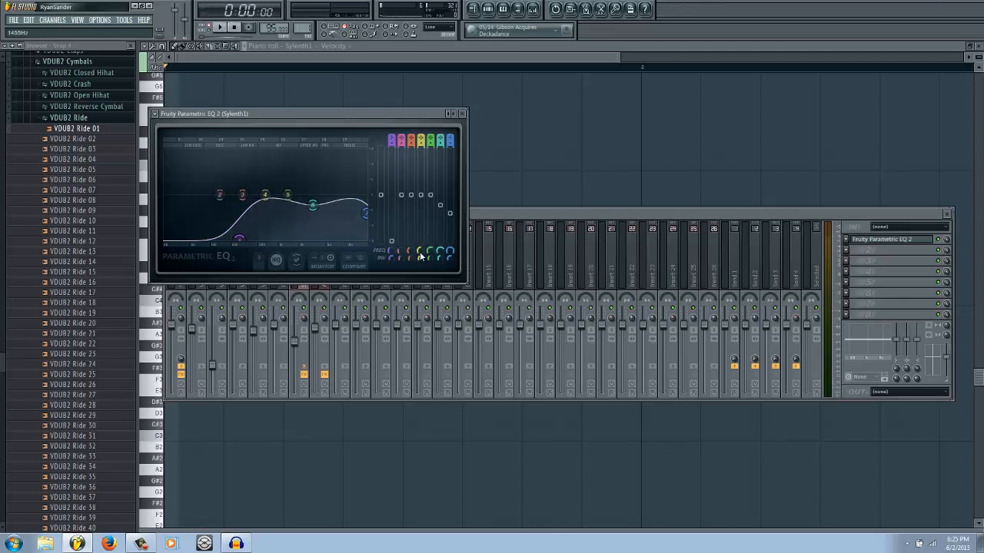
Add Gross Beat in the last effect slot of the Sylenth1 track, load its Sidechain volume preset, and play the pattern.
left_click(847, 316)
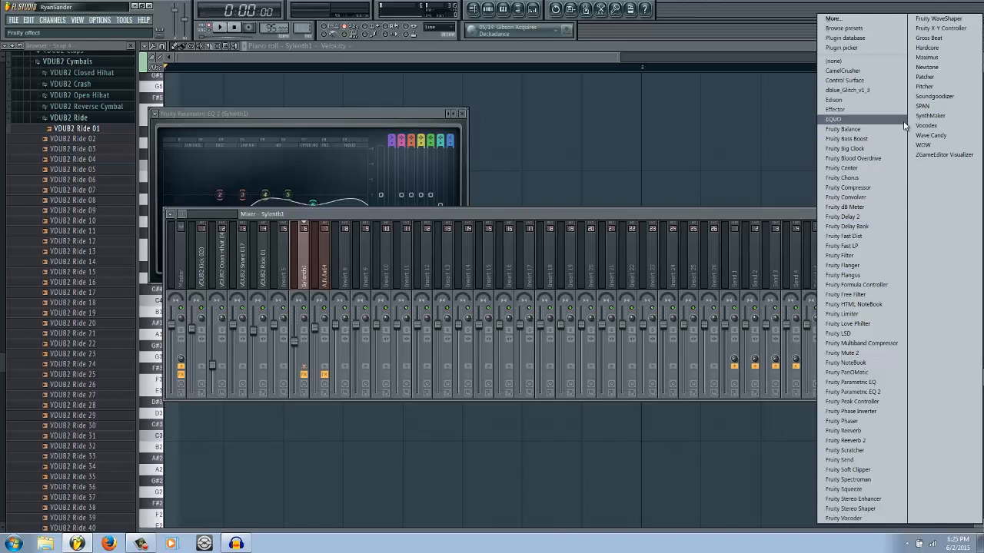
left_click(928, 38)
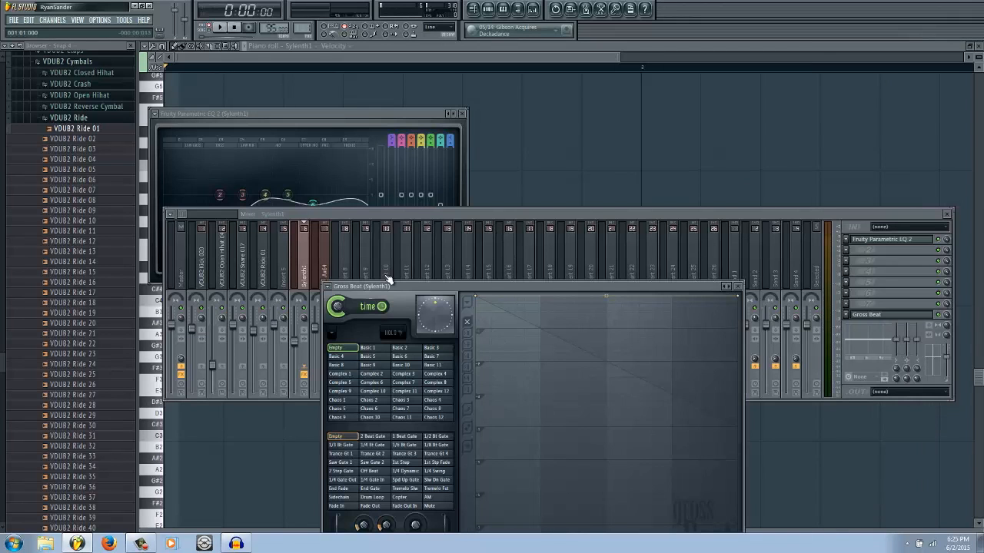
left_click_drag(410, 288, 430, 196)
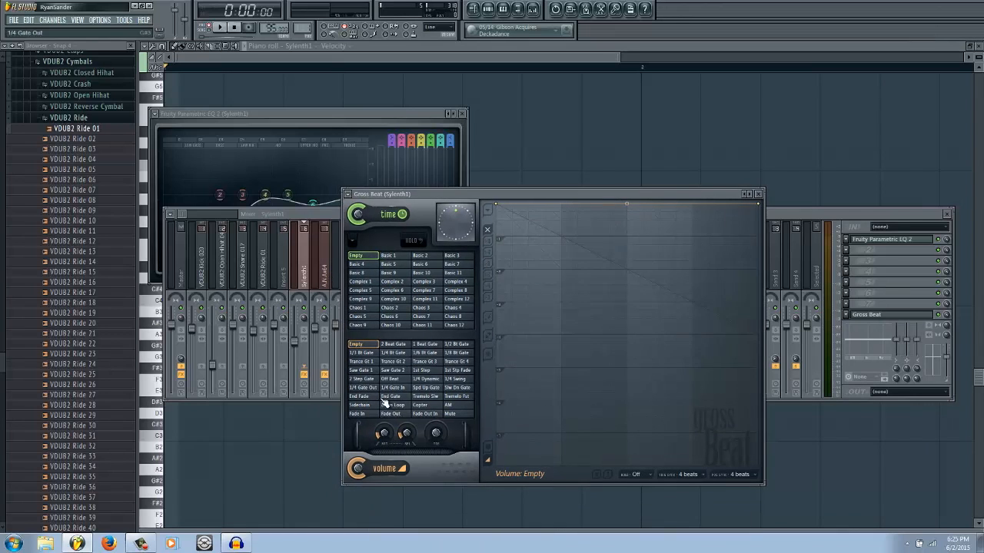
left_click(351, 194)
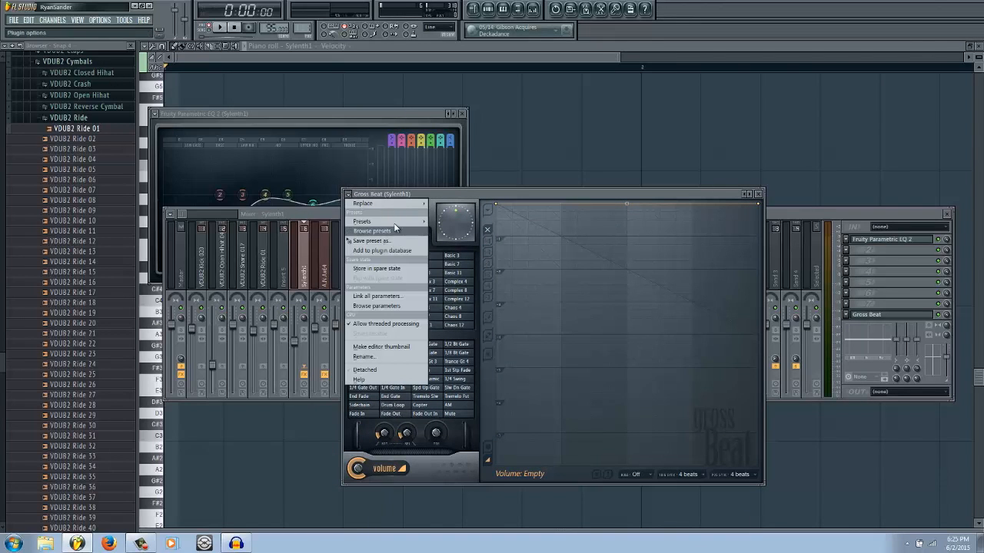
mouse_move(396, 221)
left_click(458, 301)
key("space")
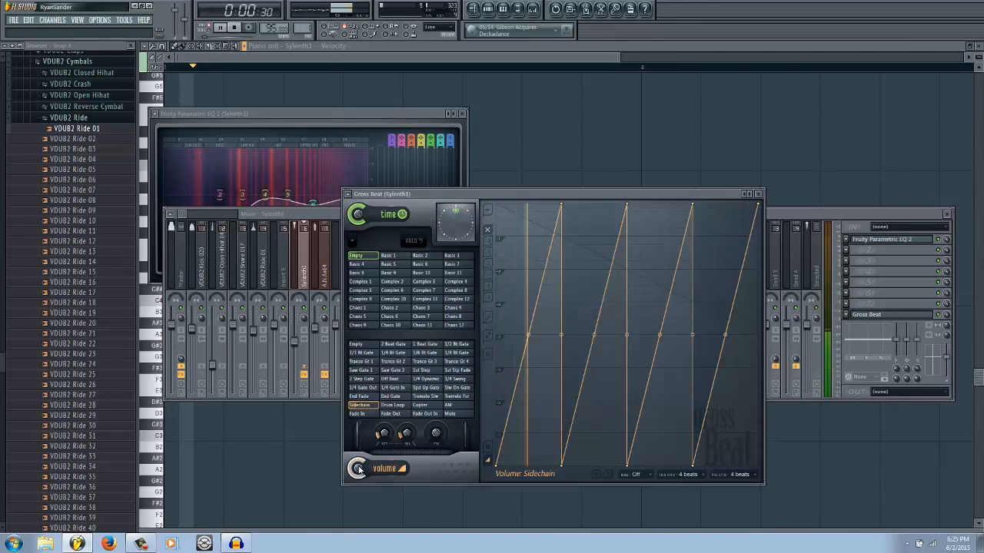
left_click(528, 125)
key("space")
Raise the 4th, 12th and 16th C4 notes in the pattern's first half to D#4, checking each by ear.
left_click_drag(643, 304, 117, 306)
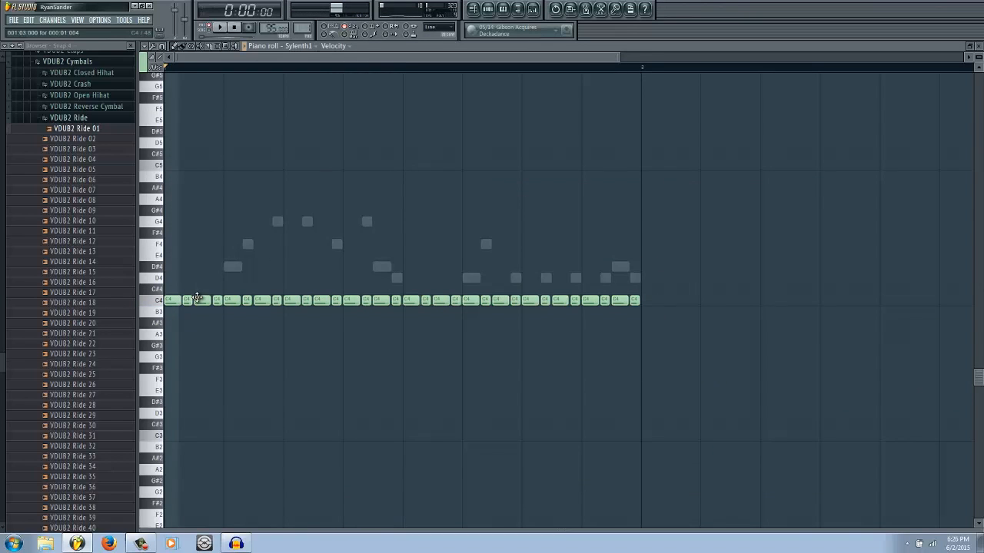
scroll(196, 296, "down", 2)
left_click_drag(211, 300, 235, 267)
key("space")
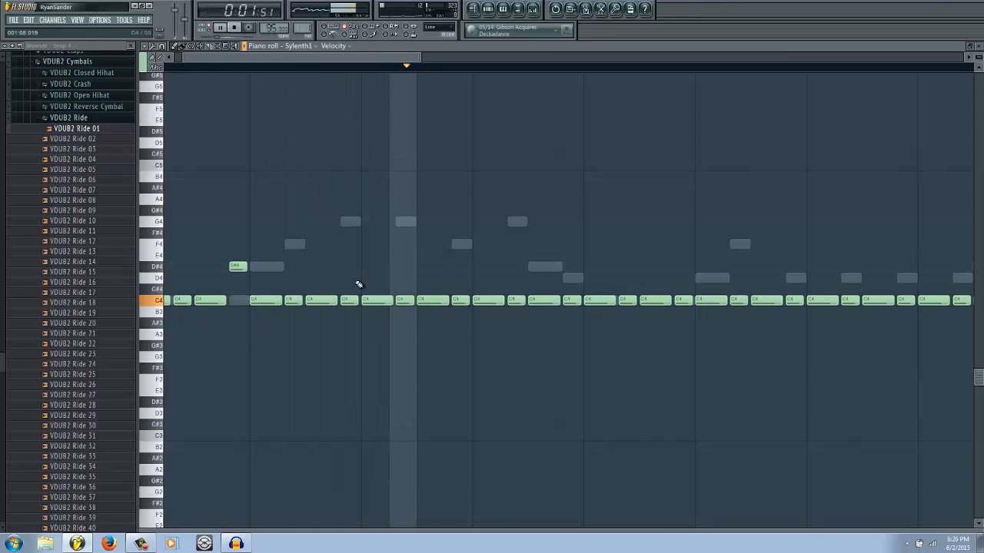
left_click_drag(460, 300, 459, 267)
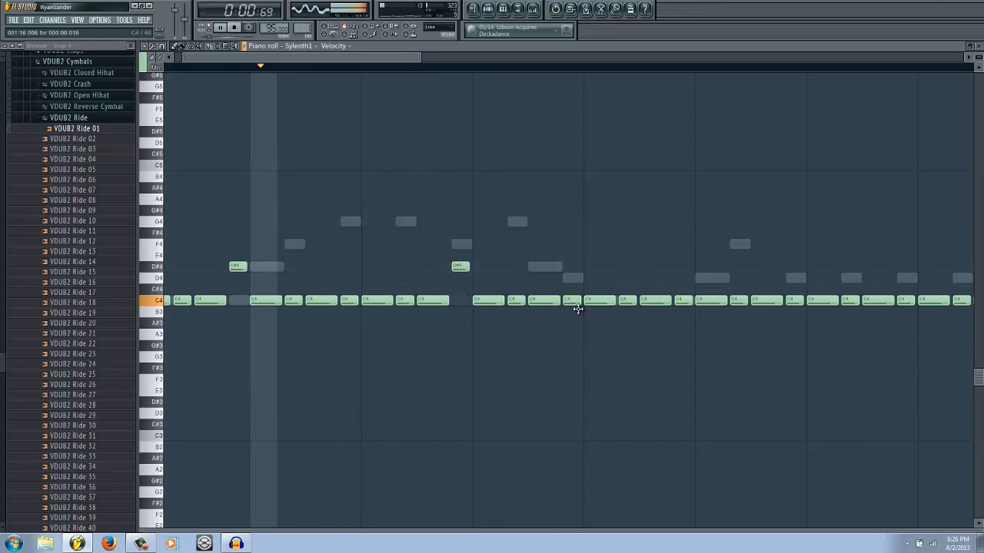
key("space")
left_click_drag(572, 300, 572, 267)
key("space")
Raise the 24th, 28th and 32nd notes in the pattern's second half from C4 to D#4.
scroll(577, 301, "down", 3)
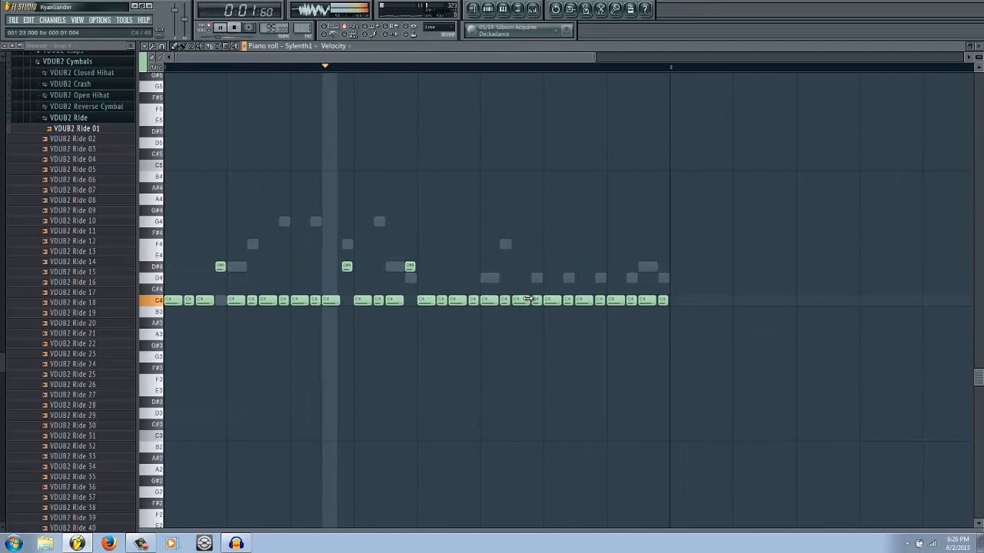
left_click_drag(528, 299, 535, 266)
key("space")
key("space")
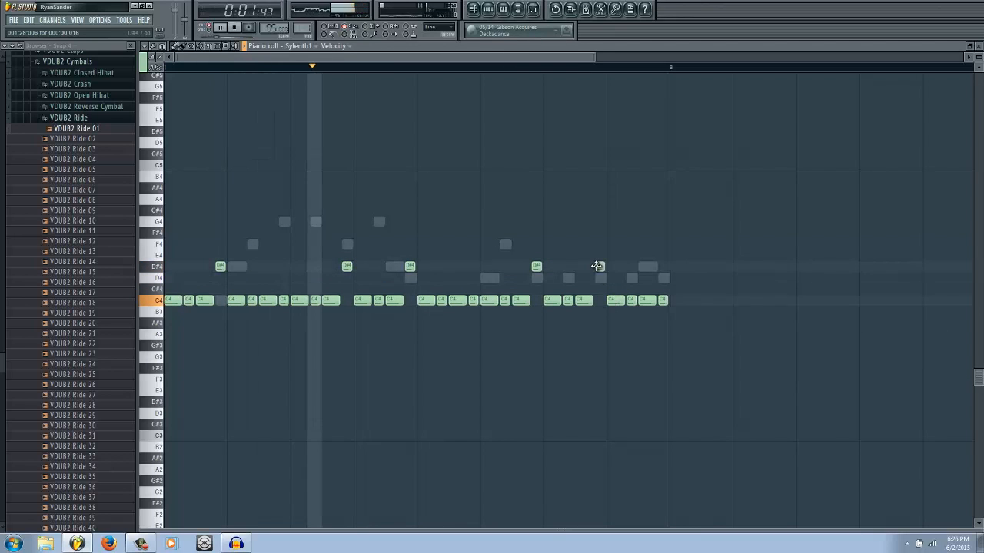
left_click_drag(664, 300, 664, 268)
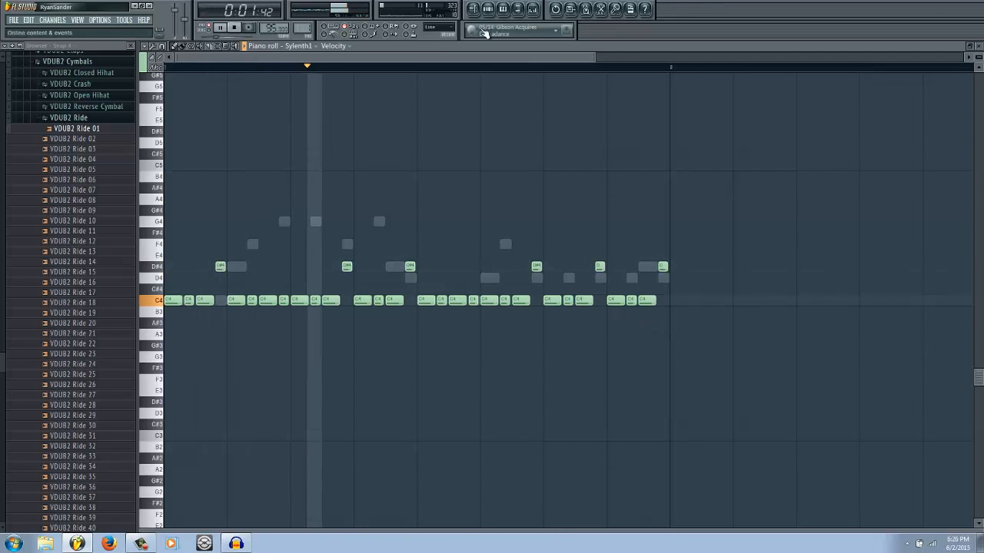
Stop playback and insert a second Sylenth1 instance below the existing Sylenth1 channel.
key("F9")
key("F6")
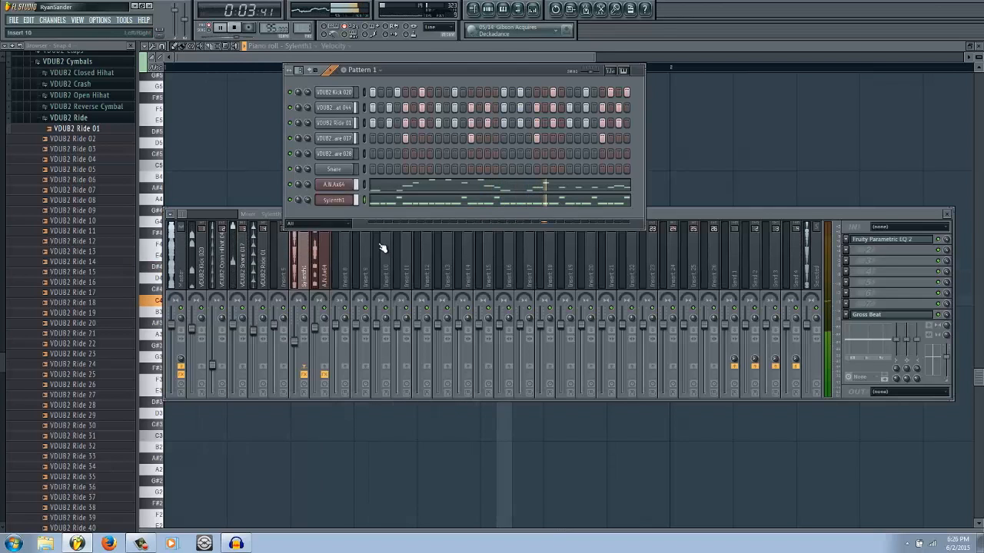
left_click(342, 200)
key("space")
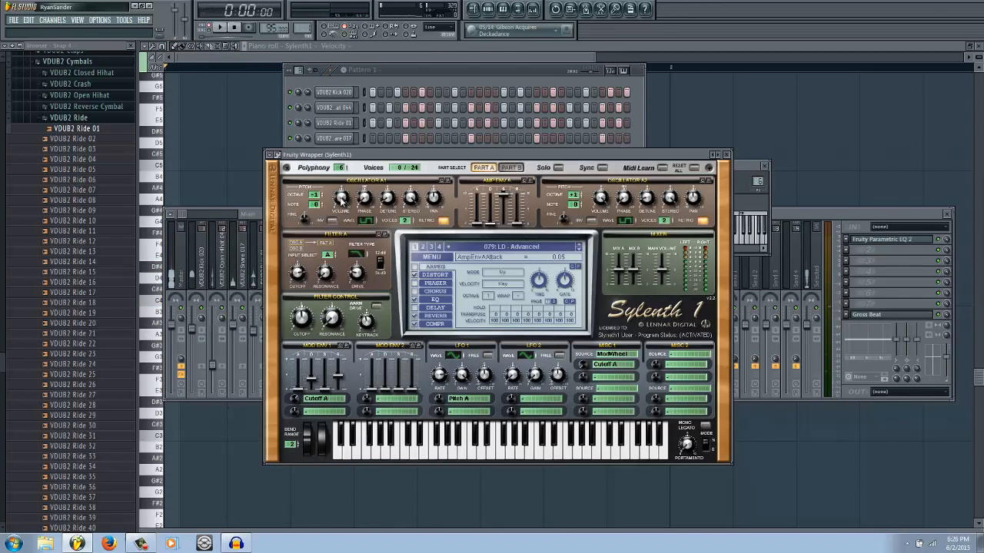
left_click(410, 80)
right_click(342, 201)
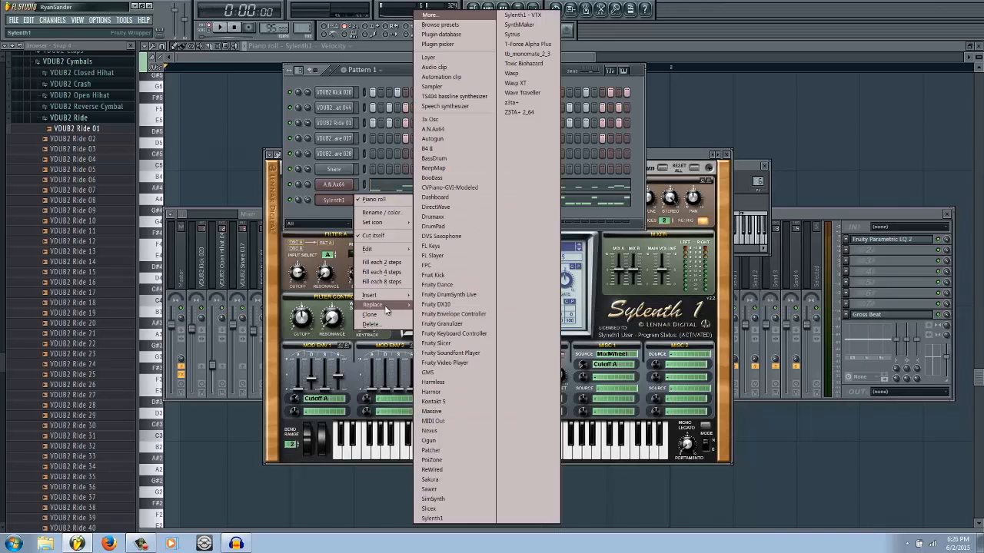
mouse_move(381, 297)
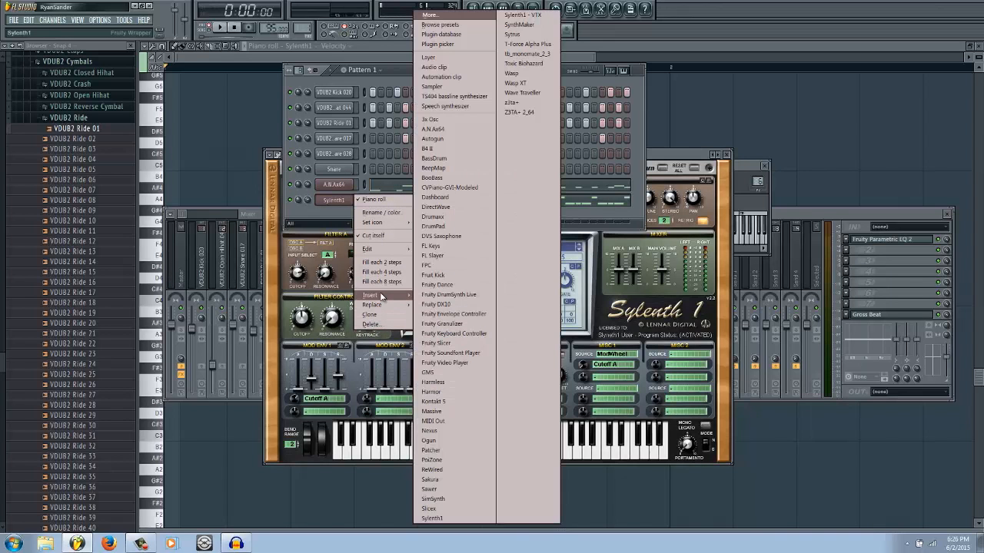
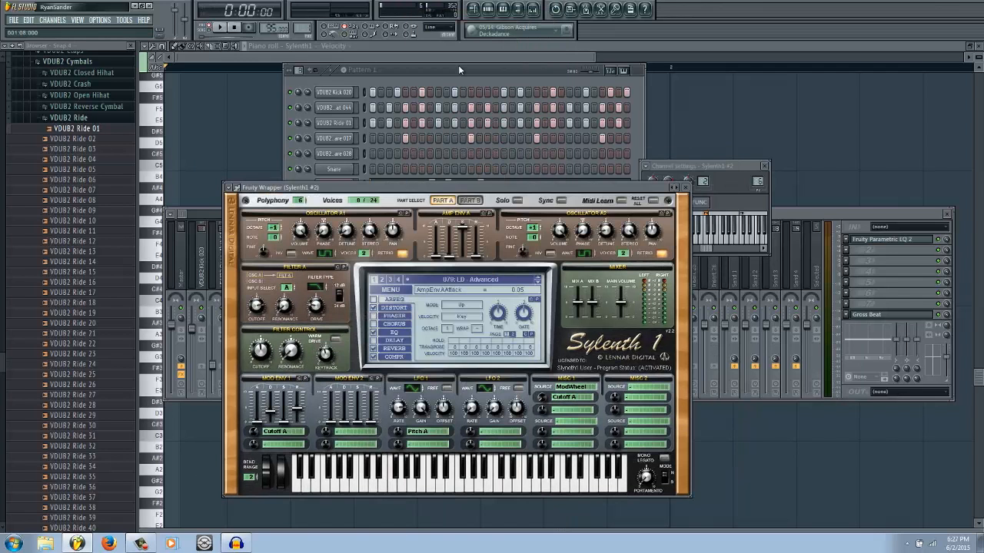
Copy the ANA bass notes into the new Sylenth1 #2 channel and bring up its plugin window.
left_click(459, 68)
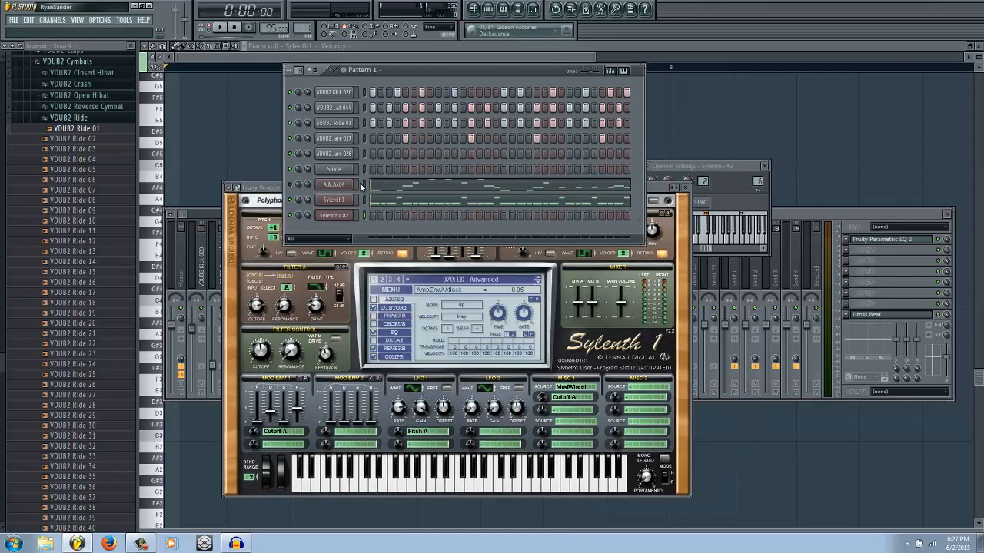
left_click(361, 213)
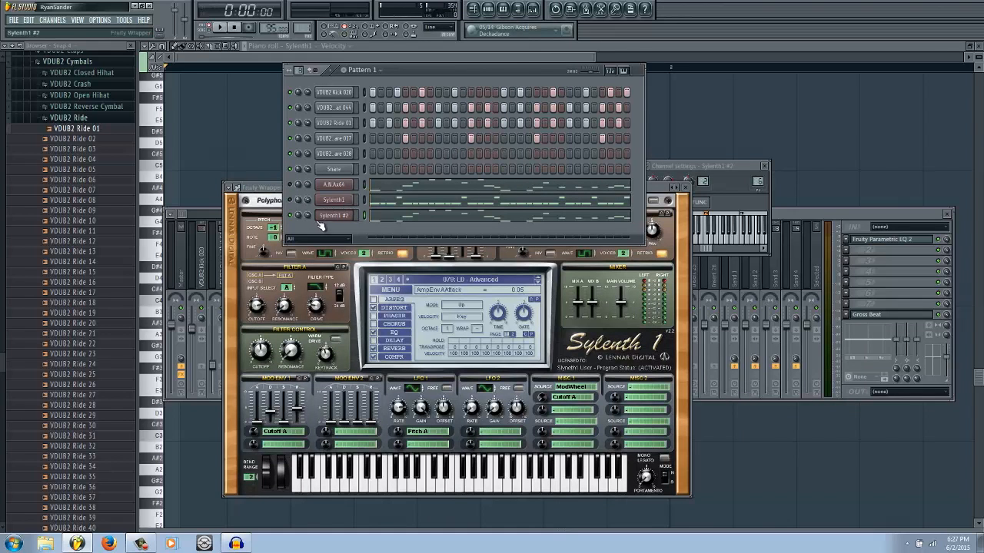
left_click(338, 218)
left_click(338, 218)
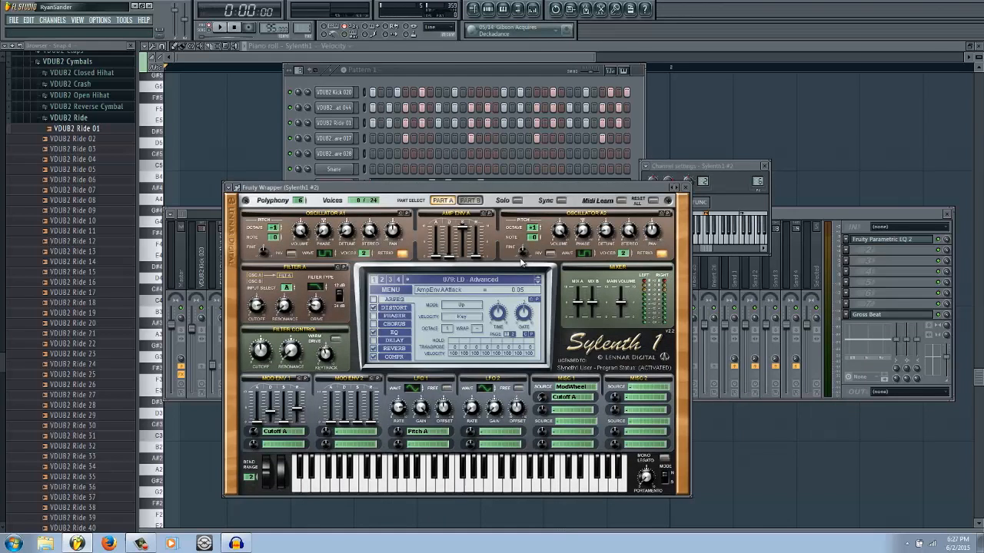
Load the BS - Body Rox preset in Sylenth1 #2 and audition the following presets through BS - MC 202 Bass during playback.
left_click(469, 280)
left_click(480, 326)
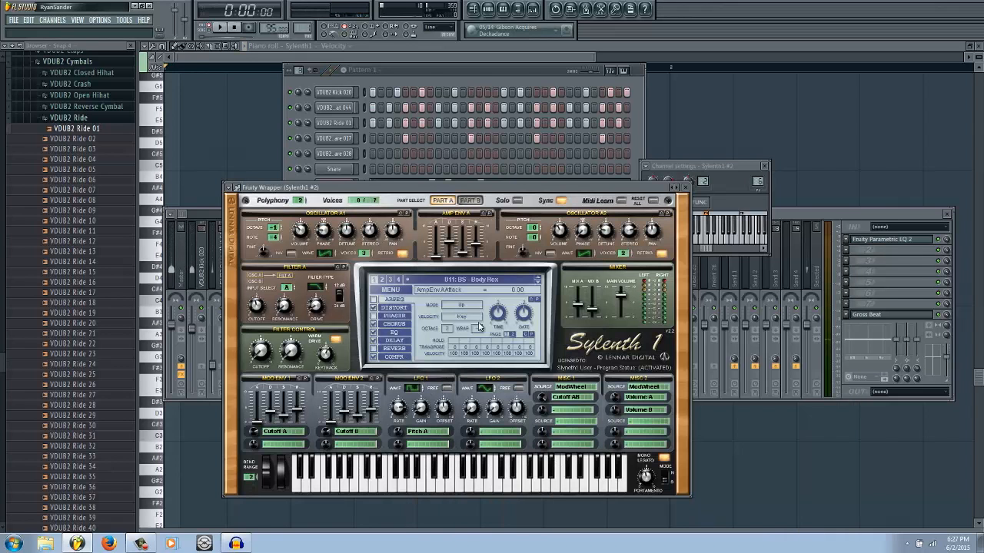
key("space")
left_click(539, 282)
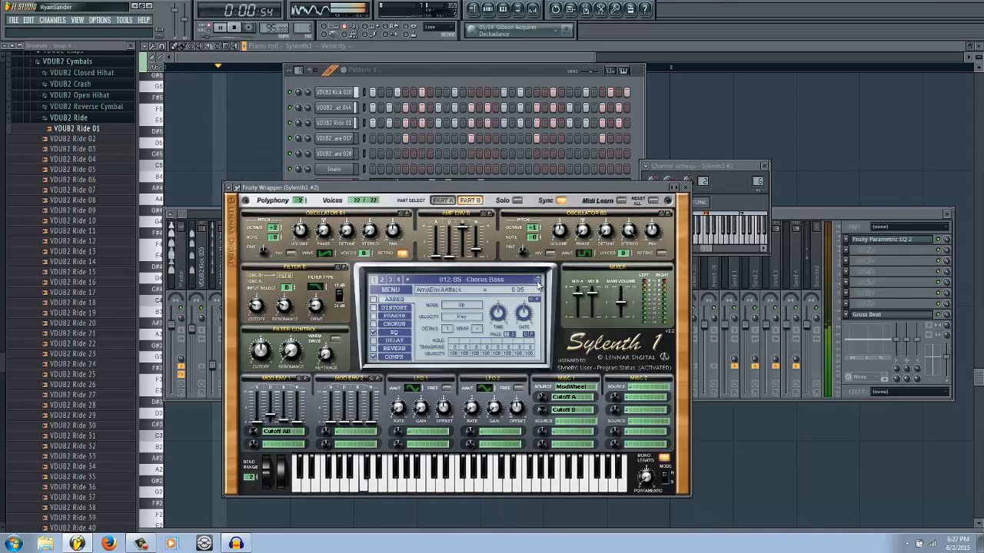
left_click(538, 282)
left_click(538, 282)
left_click(538, 282)
left_click(538, 282)
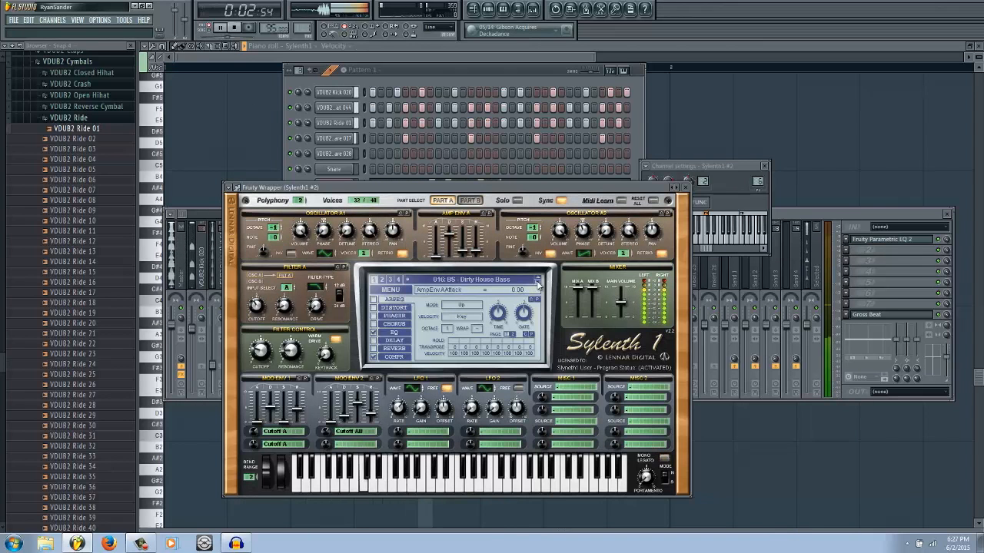
left_click(538, 282)
left_click(538, 284)
left_click(538, 284)
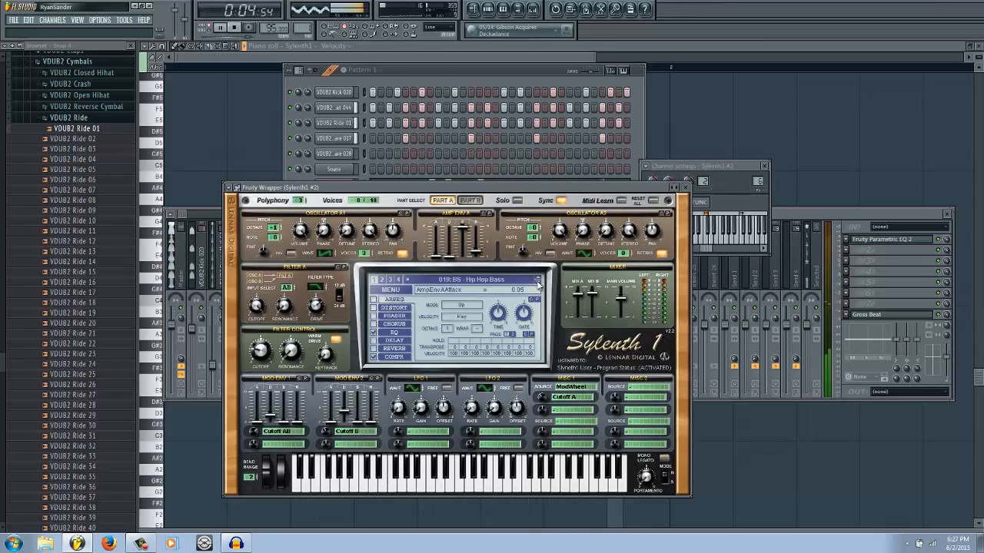
left_click(538, 285)
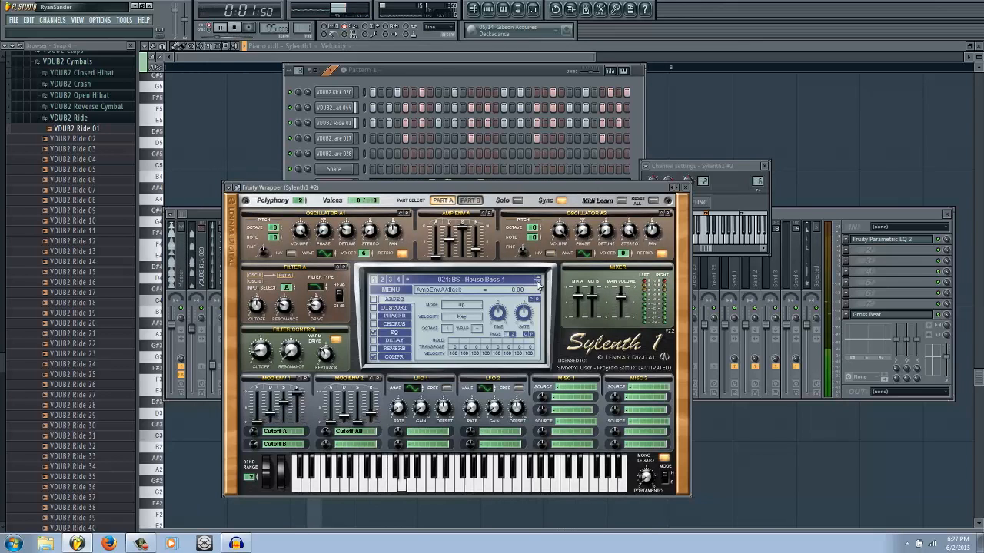
left_click(538, 284)
left_click(538, 285)
left_click(538, 285)
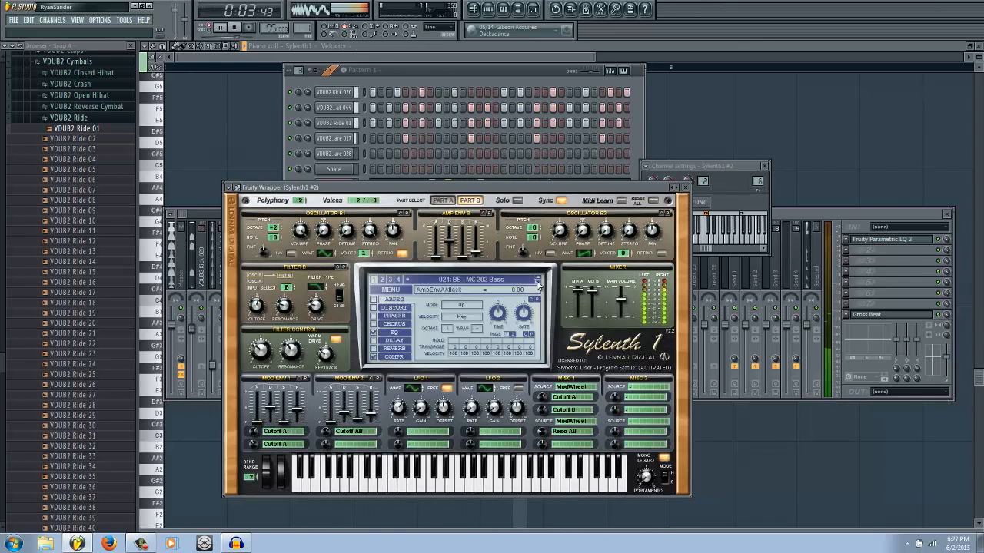
Load the BS - Body Rox preset in Sylenth1 #2 and advance to BS - Chorus Bass.
left_click(478, 280)
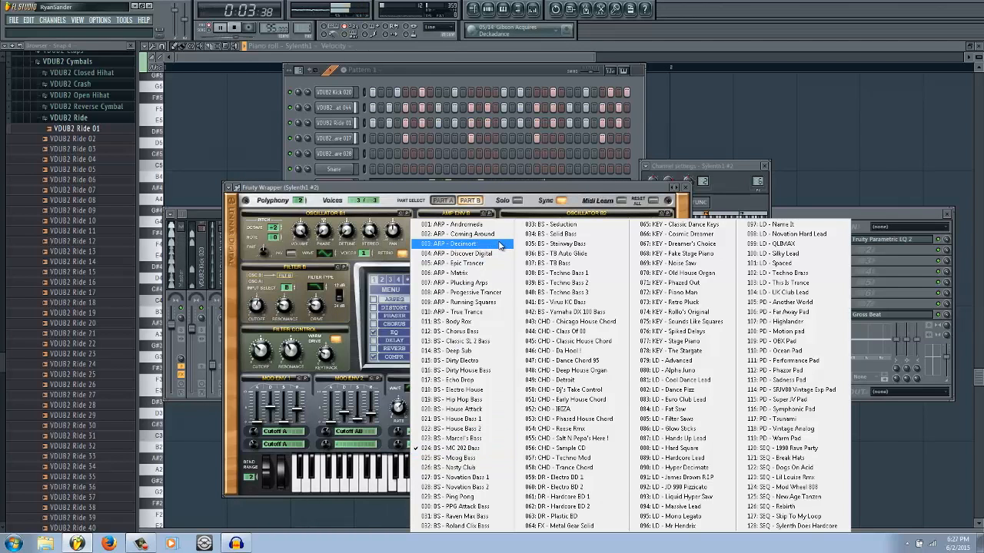
left_click(479, 322)
left_click(537, 284)
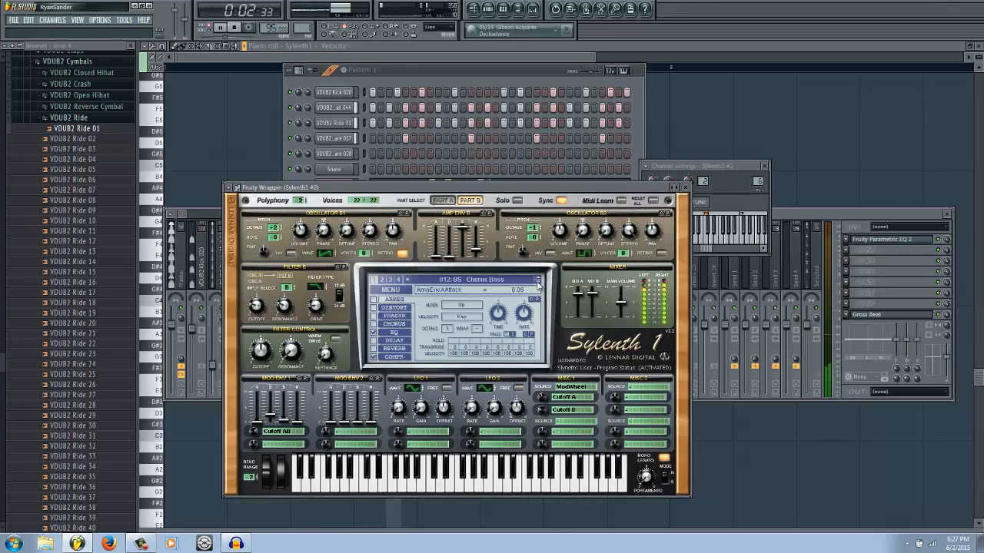
Try the Sylenth1 lead notes one octave higher during playback, and return them to their original octave.
left_click(784, 463)
key("ctrl+Up")
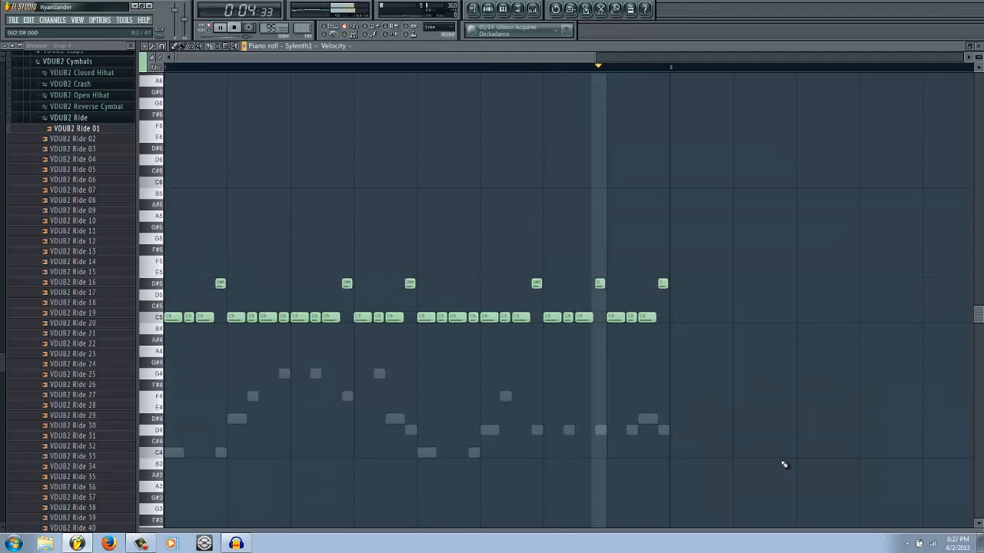
key("ctrl+Down")
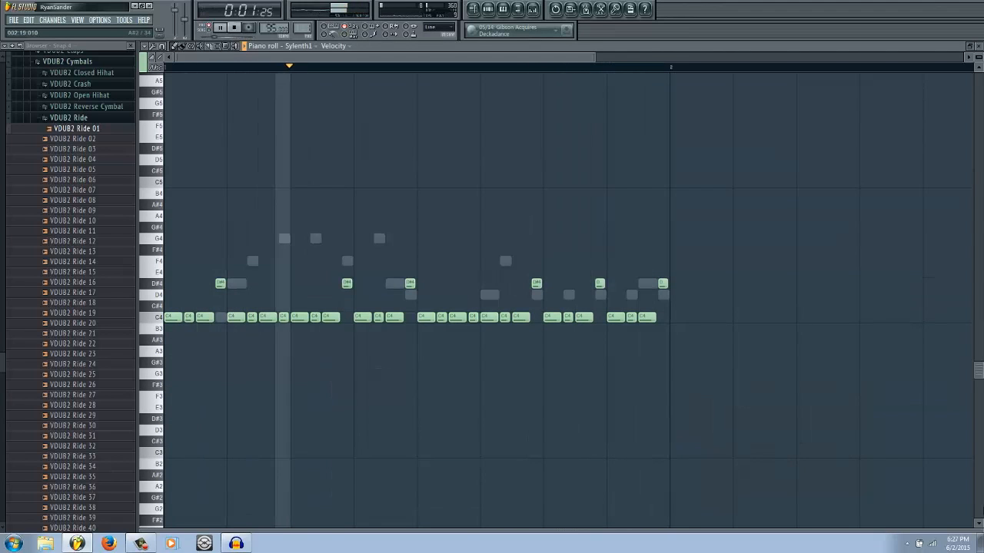
Bring up the A.N.Ax64 notes in the piano roll and try them one octave higher before restoring them.
left_click(488, 10)
left_click(492, 185)
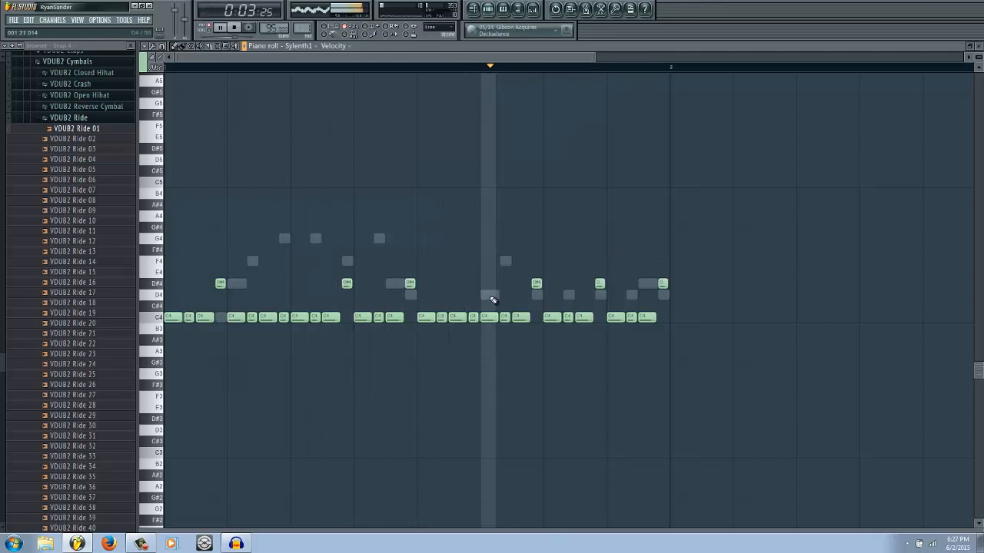
key("ctrl+Up")
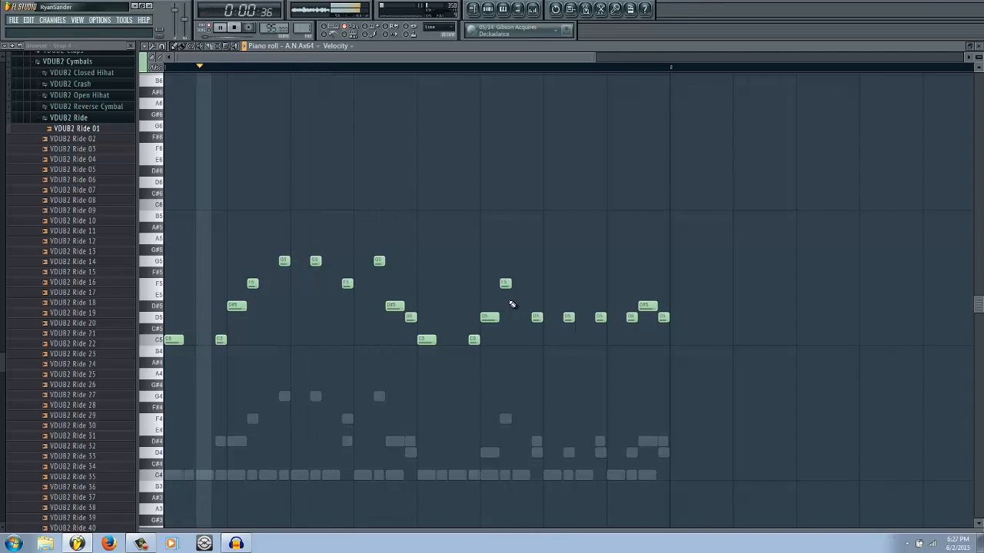
key("ctrl+Down")
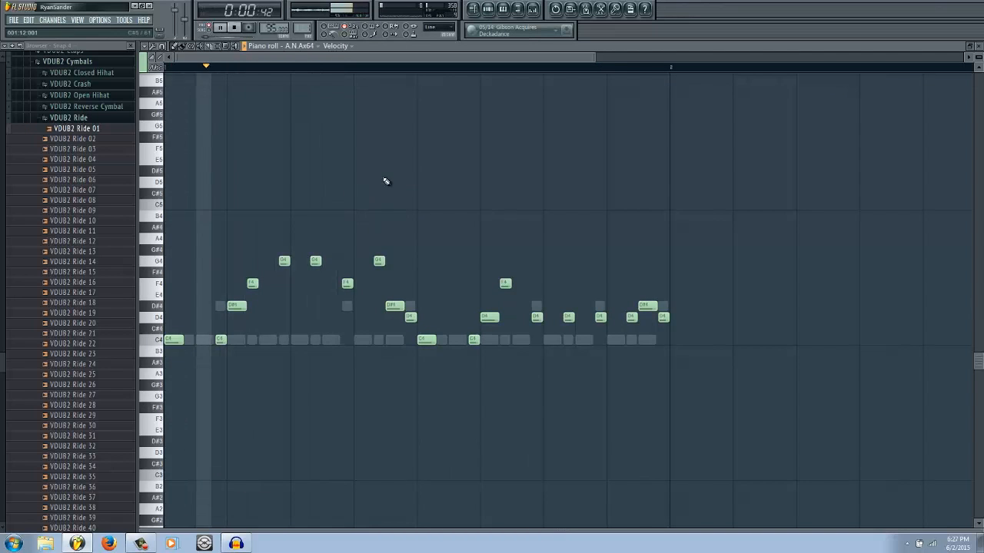
Bring up the Sylenth1 #2 plugin, audition the presets after BS - Chorus Bass through BS - Dirty House Bass, and stop playback.
key("F6")
key("space")
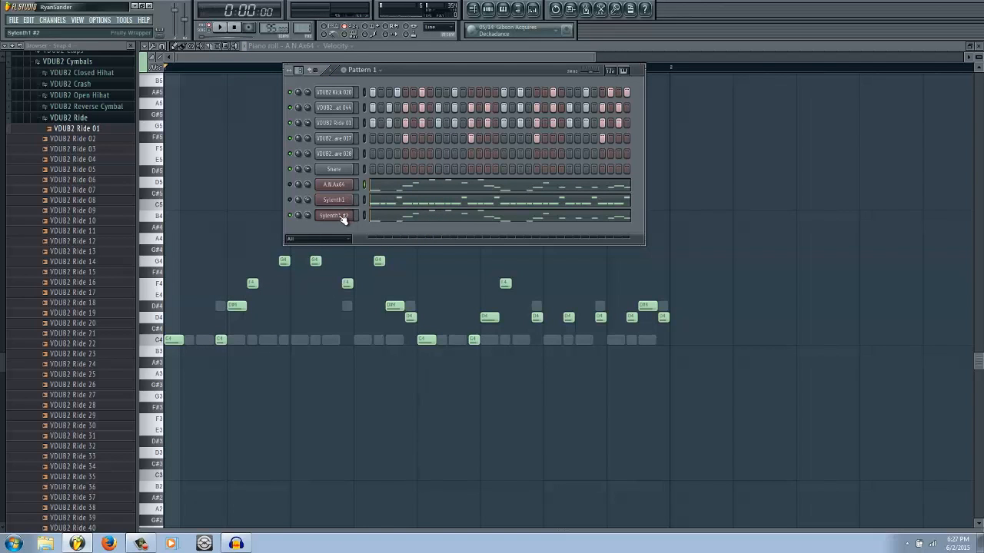
left_click(342, 217)
key("space")
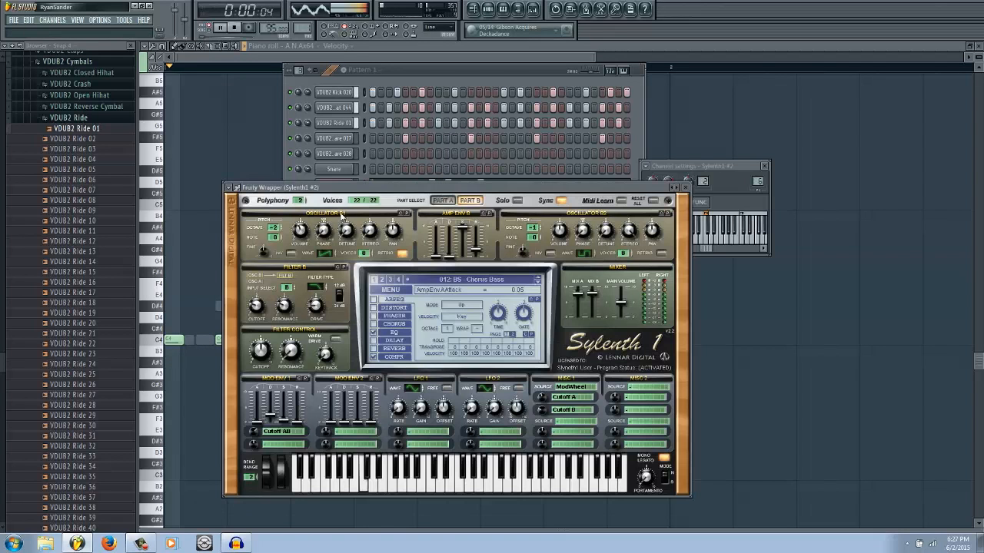
left_click(536, 283)
left_click(536, 283)
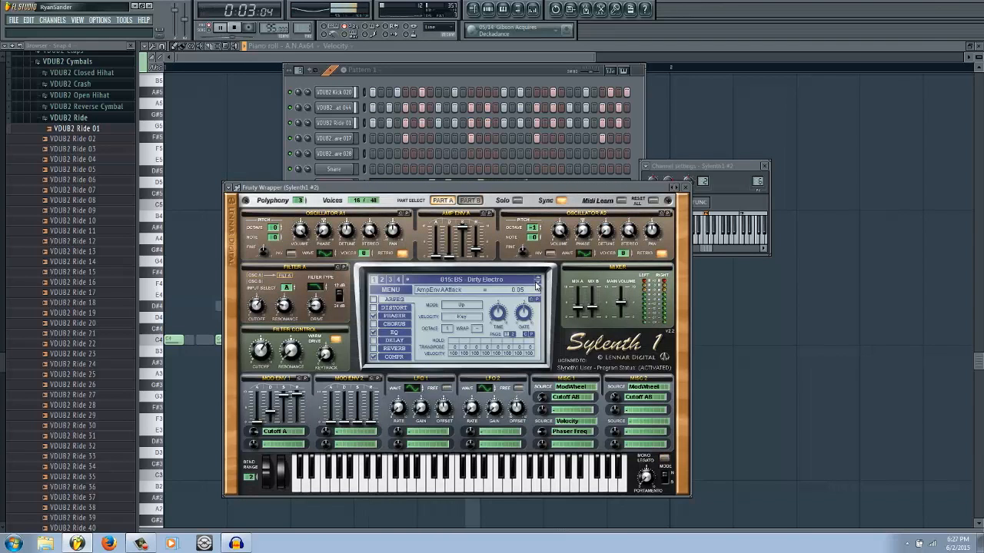
left_click(536, 283)
key("space")
Route the Sylenth1 #2 channel to the free mixer track 8 beside A.N.Ax64.
left_click(532, 8)
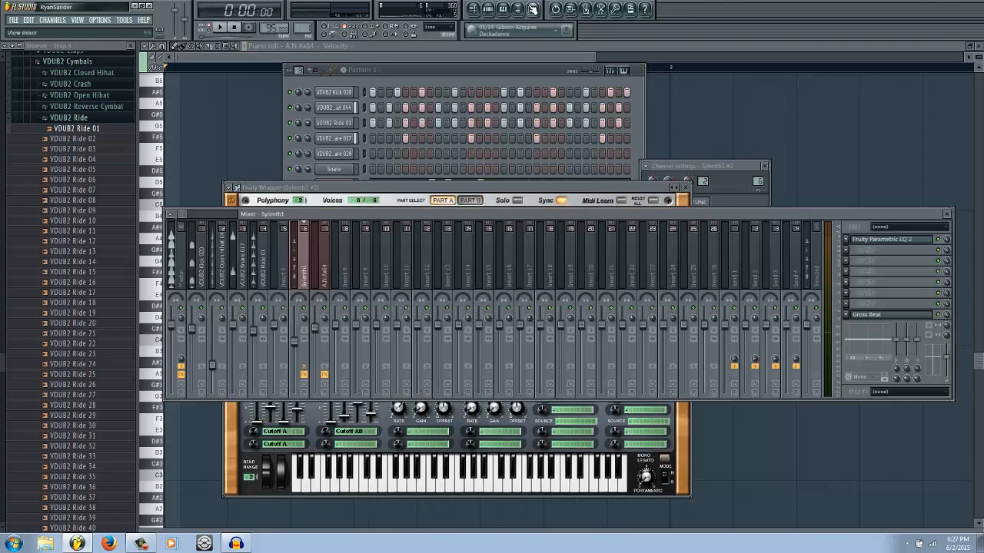
key("F6")
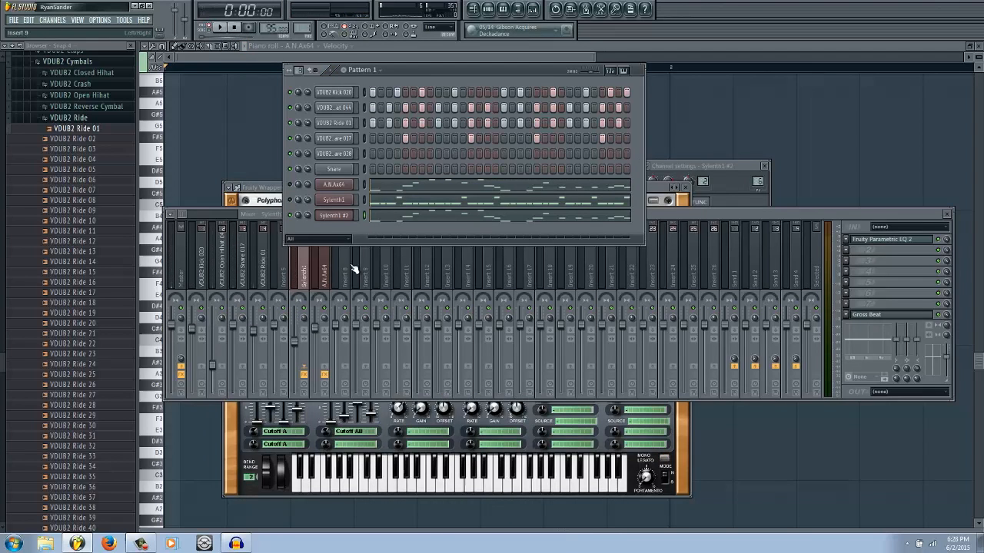
key("F6")
right_click(347, 284)
mouse_move(381, 264)
left_click(469, 258)
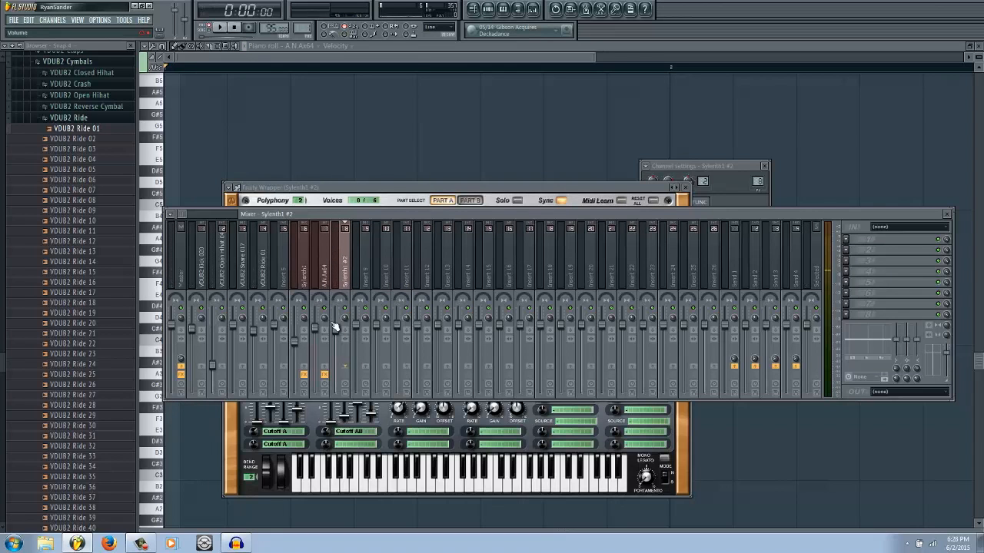
Examine the Fruity Parametric EQ 2 curve on the first Sylenth1's mixer track and close the mixer.
left_click(303, 281)
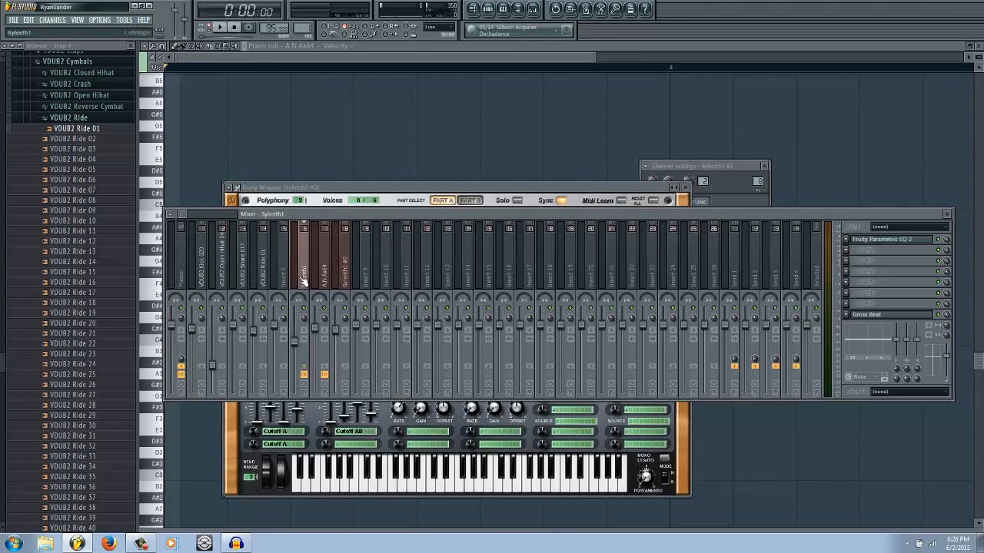
left_click(861, 240)
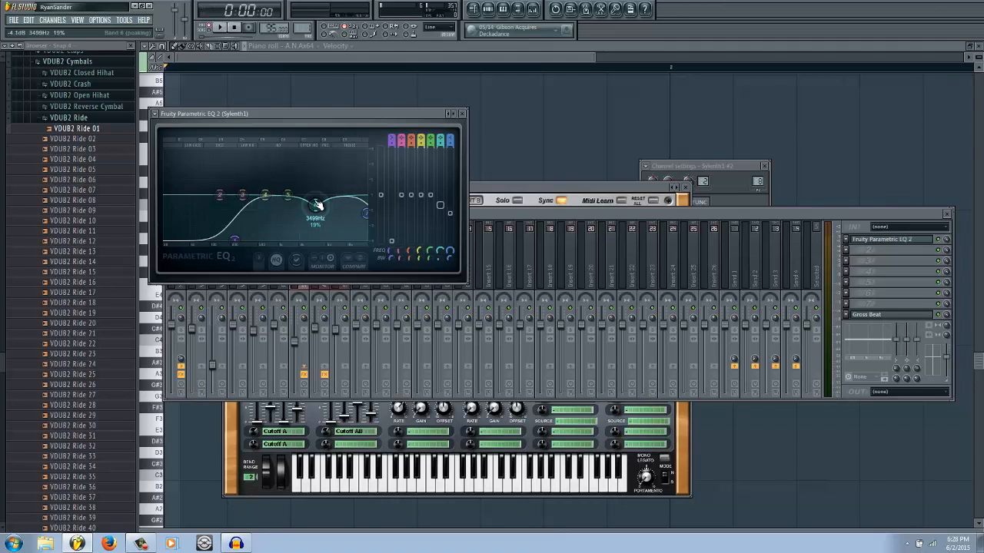
left_click(755, 207)
left_click(947, 214)
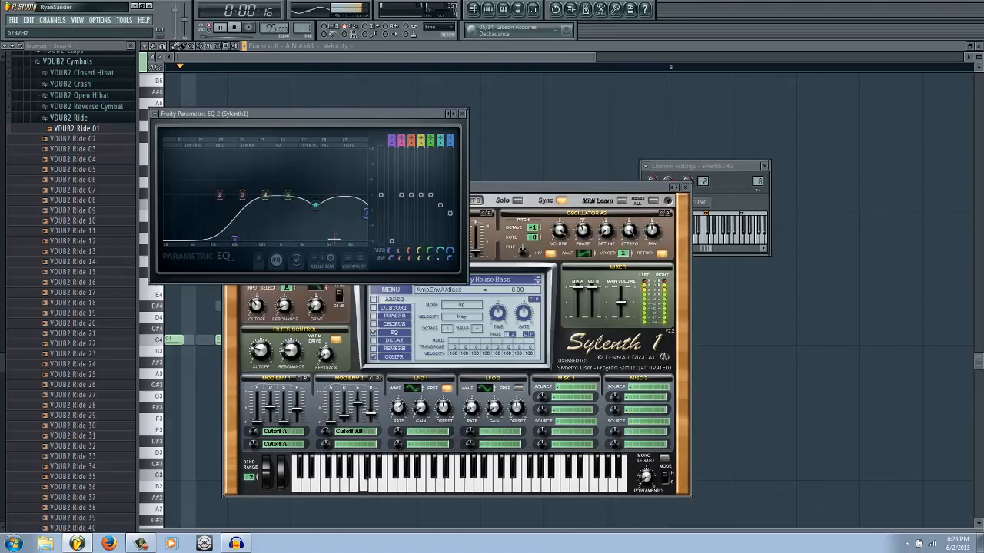
Audition Sylenth1 #2 presets between ARP - True Trance and BS - House Attack during playback and settle on BS - Classic SL 2 Bass.
key("space")
left_click(538, 283)
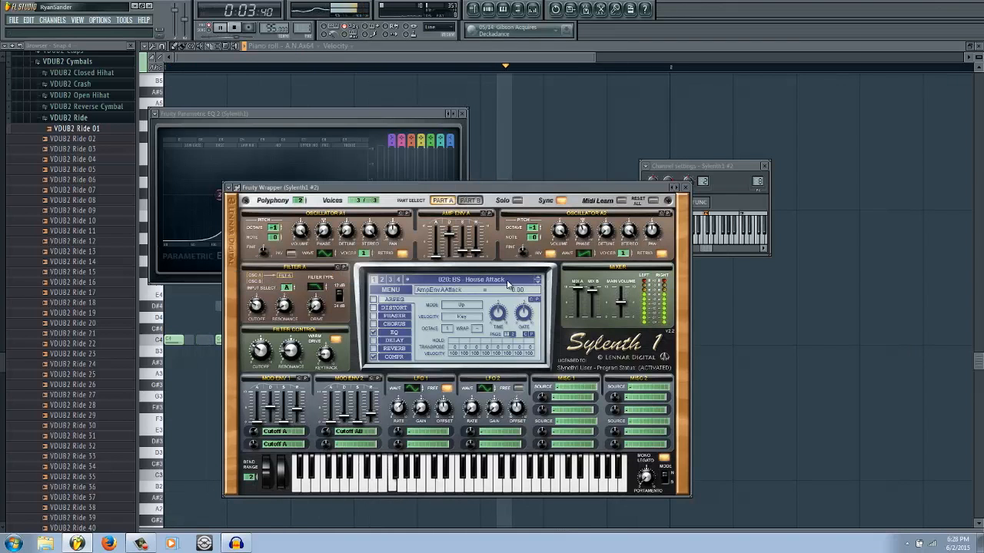
left_click(513, 276)
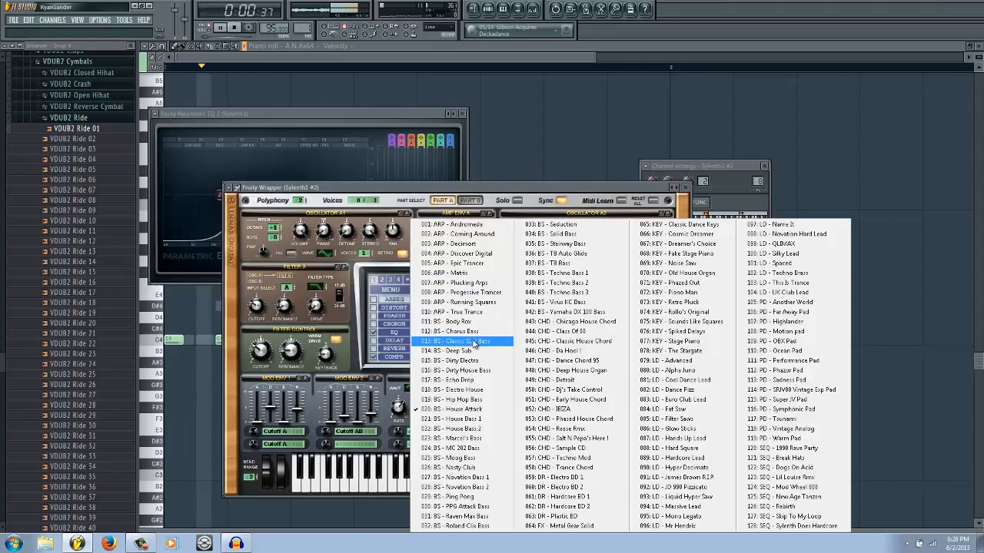
left_click(461, 341)
left_click(538, 281)
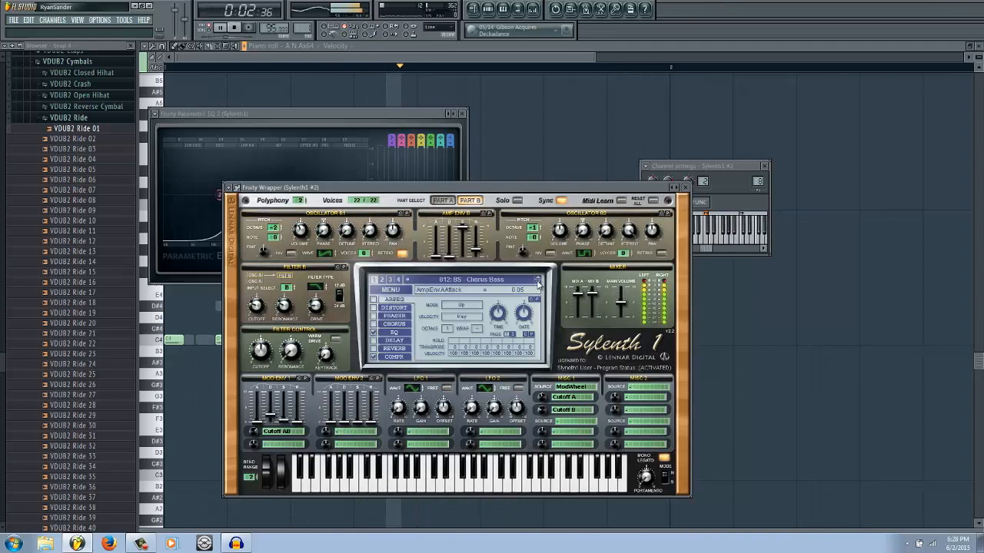
left_click(538, 282)
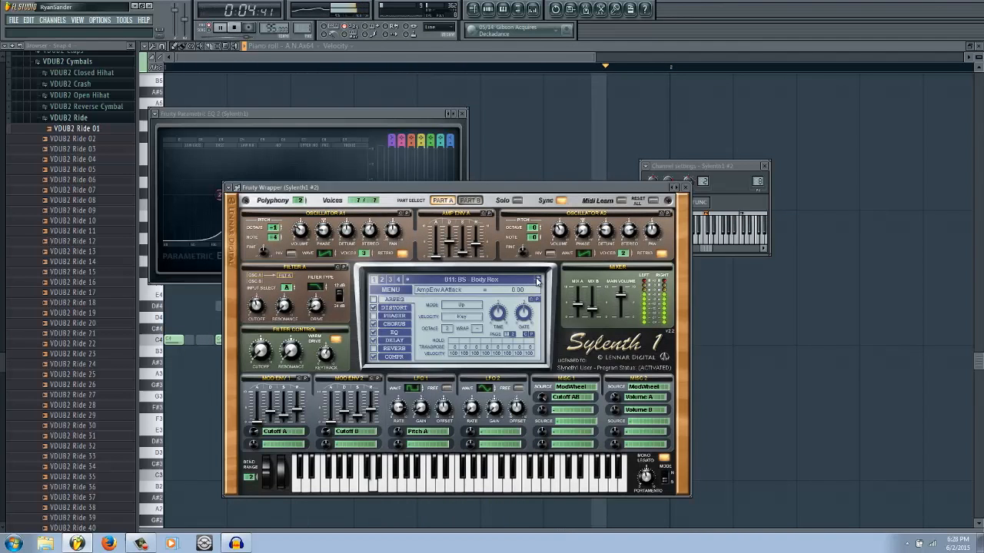
left_click(538, 282)
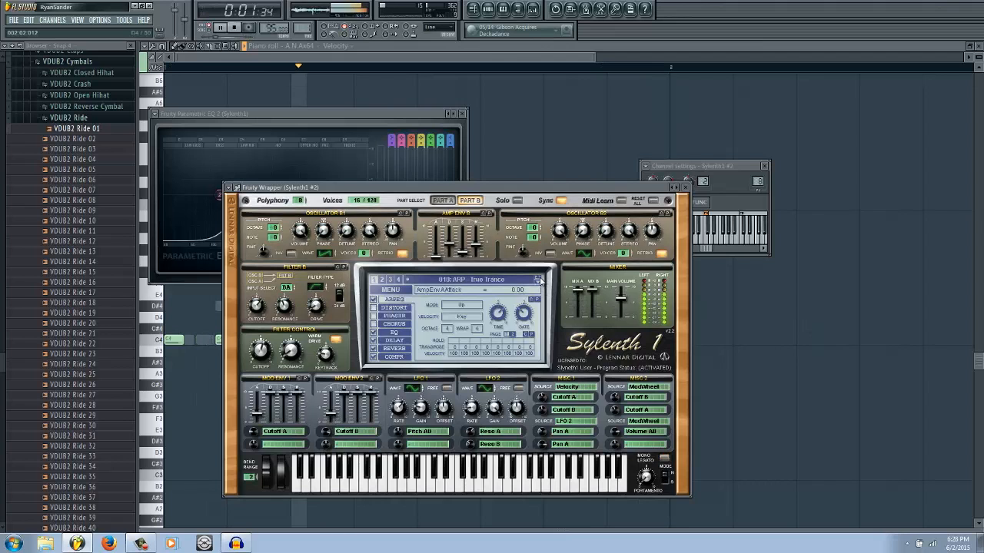
left_click(538, 285)
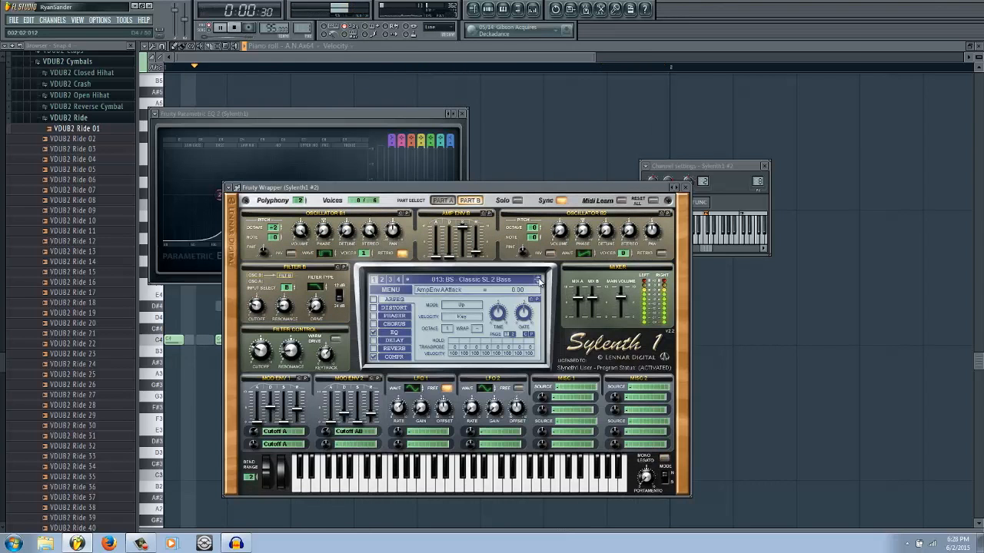
Try the A.N.Ax64 notes one and two octaves higher during playback, and bring them back down to start at C4.
left_click(878, 324)
key("ctrl+Up")
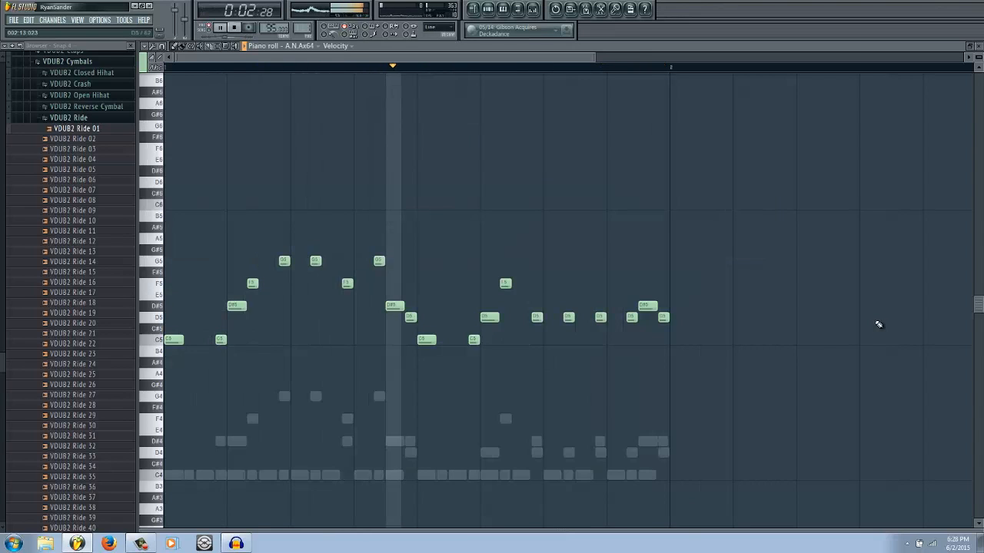
key("ctrl+Up")
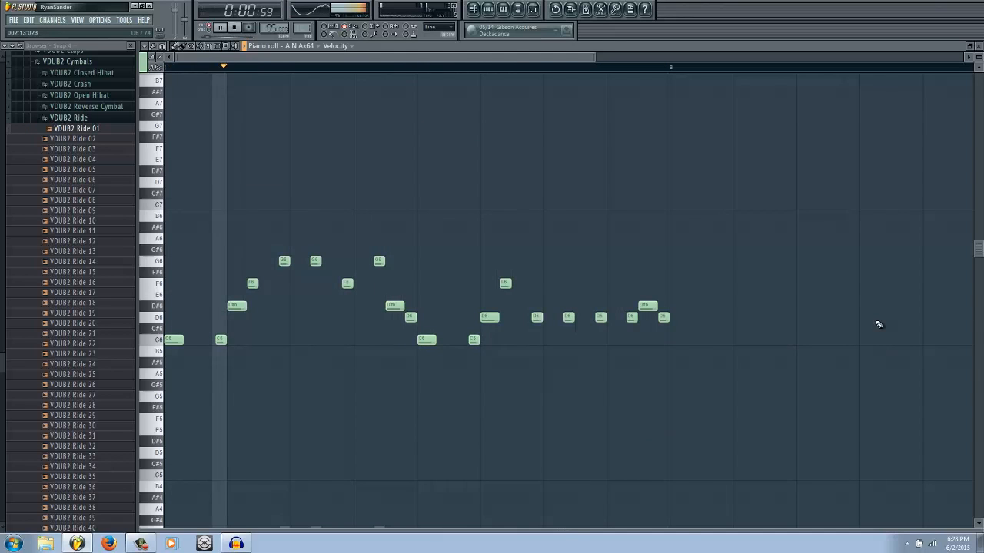
key("ctrl+Down")
key("ctrl+Down")
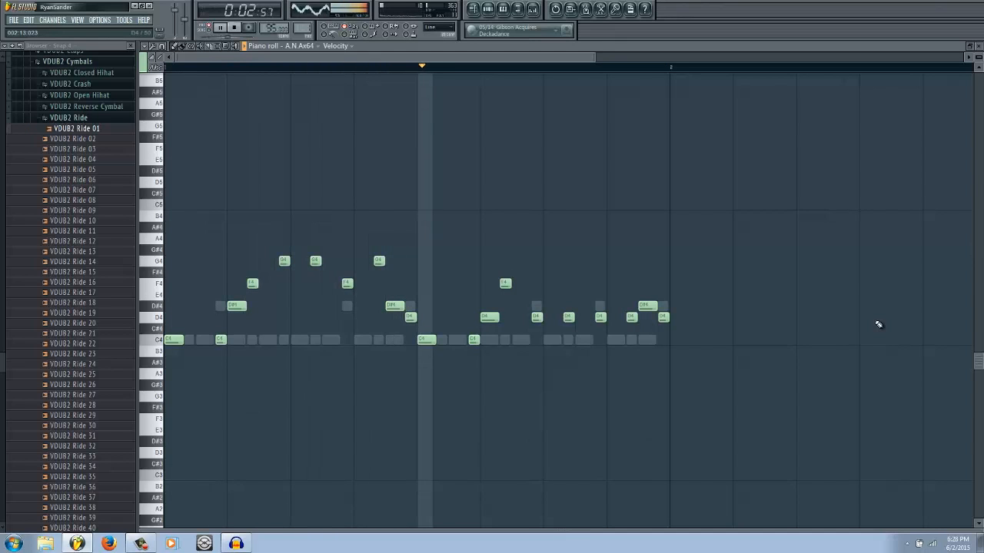
Bring up the Sylenth1 #2 notes and try them an octave higher and an octave lower before returning them to start at C4.
key("F6")
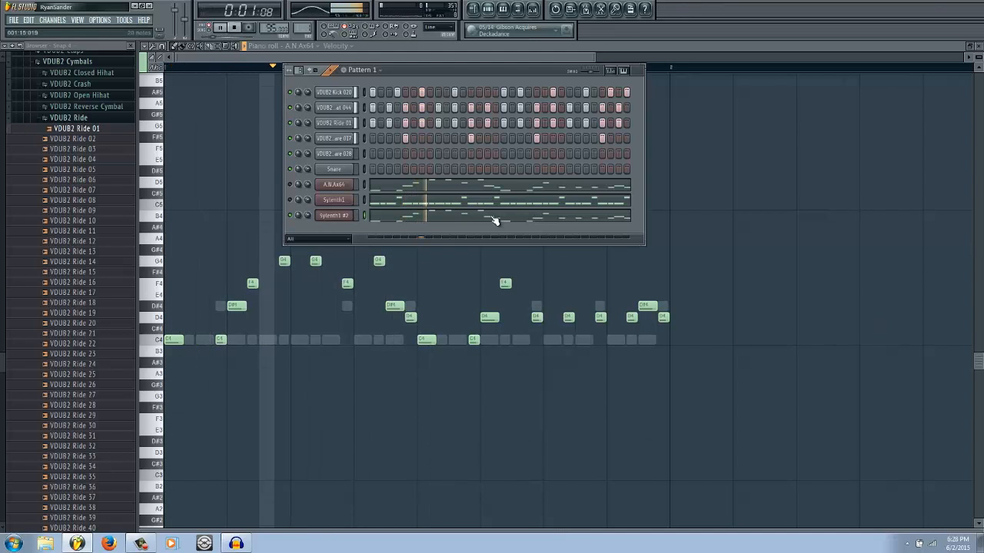
left_click(418, 218)
key("ctrl+Up")
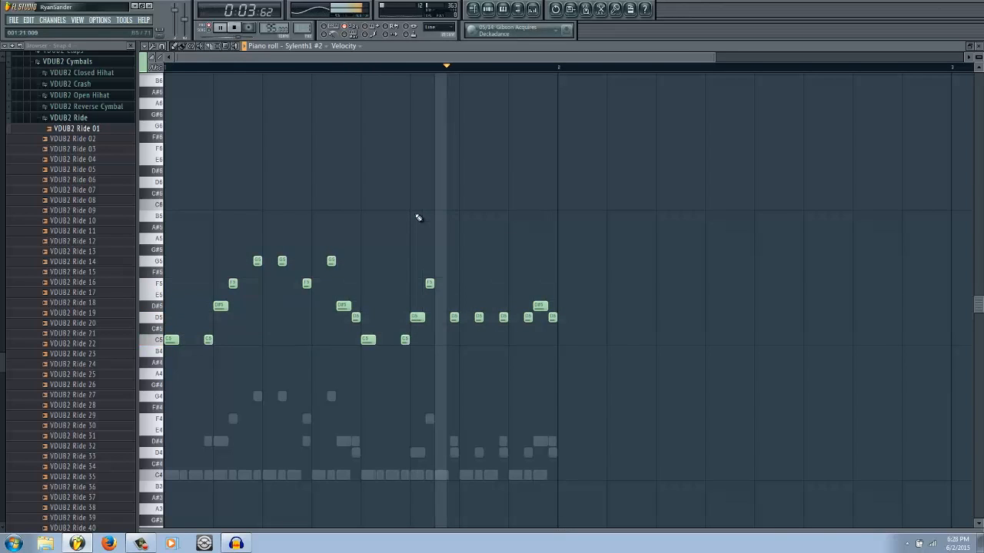
key("ctrl+Down")
key("ctrl+Down")
key("ctrl+Up")
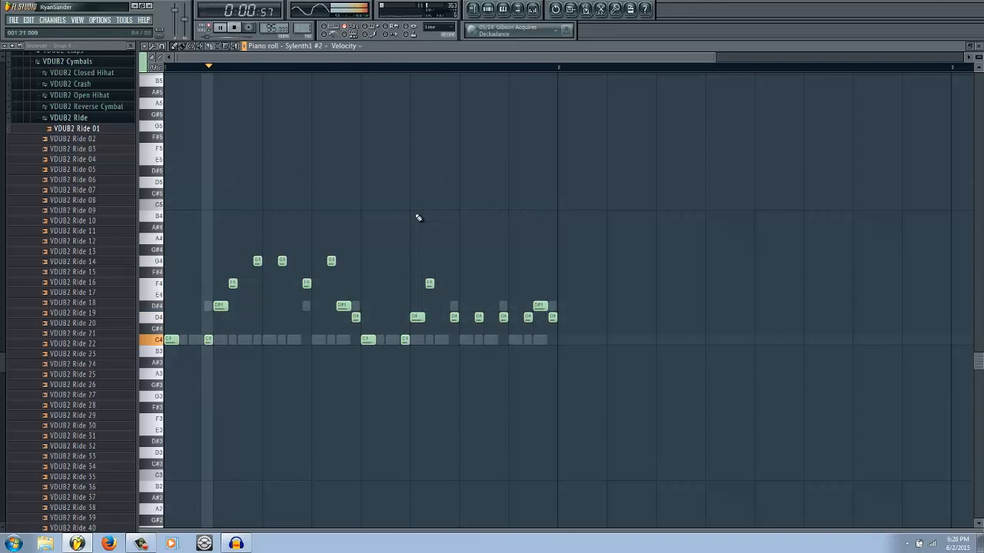
Bring up the mixer and play the pattern with the A.N.Ax64 channel unmuted alongside Sylenth1 #2.
key("F6")
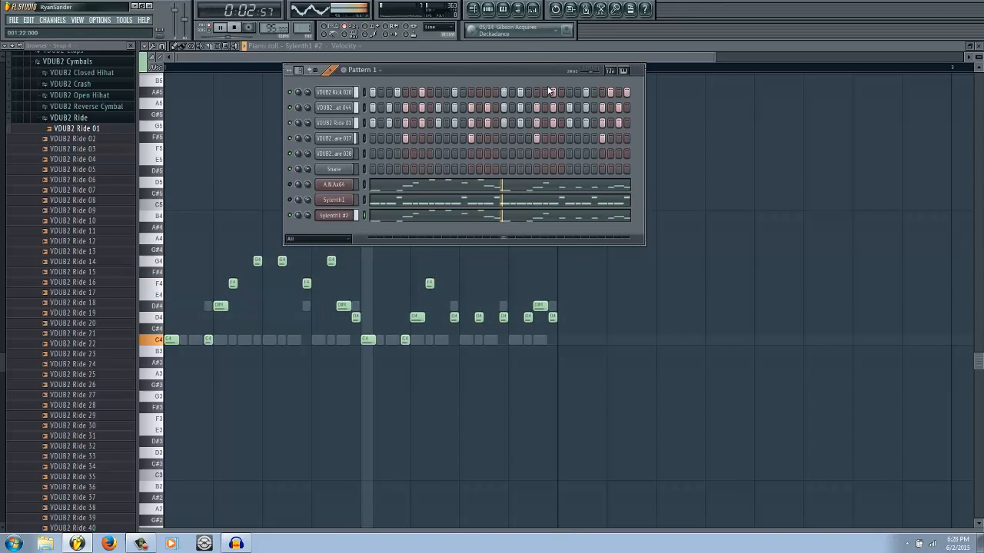
left_click(533, 10)
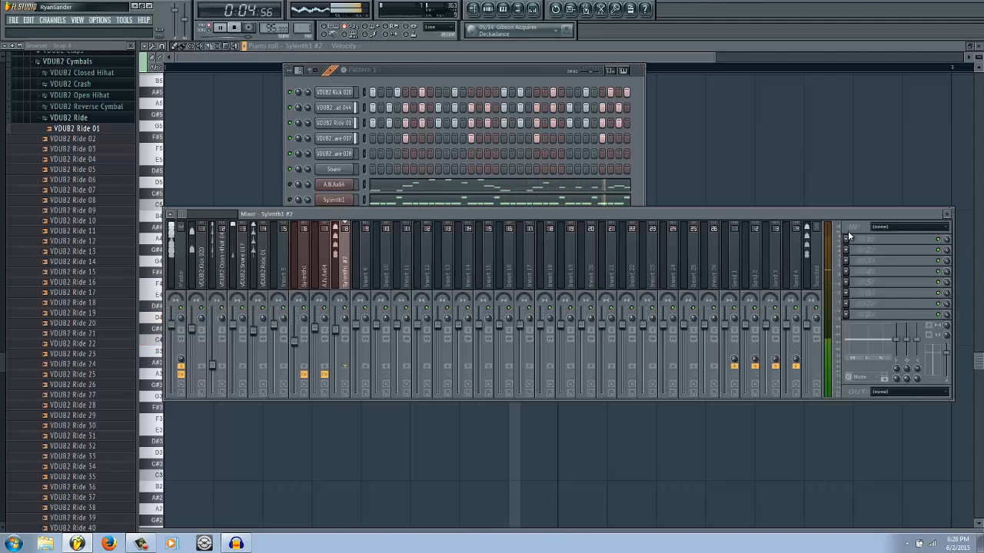
left_click(501, 68)
key("space")
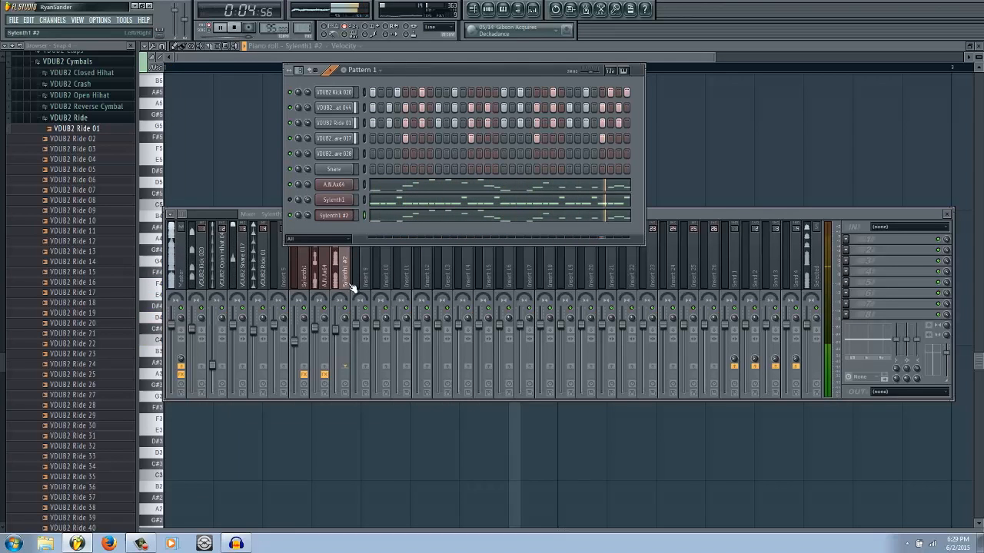
Add Fruity Parametric EQ 2 to the Sylenth1 #2 mixer track with band 1 at -18 dB near 100 Hz and band 4 boosted.
left_click(846, 239)
left_click(861, 391)
left_click_drag(197, 195, 206, 369)
left_click_drag(265, 194, 276, 179)
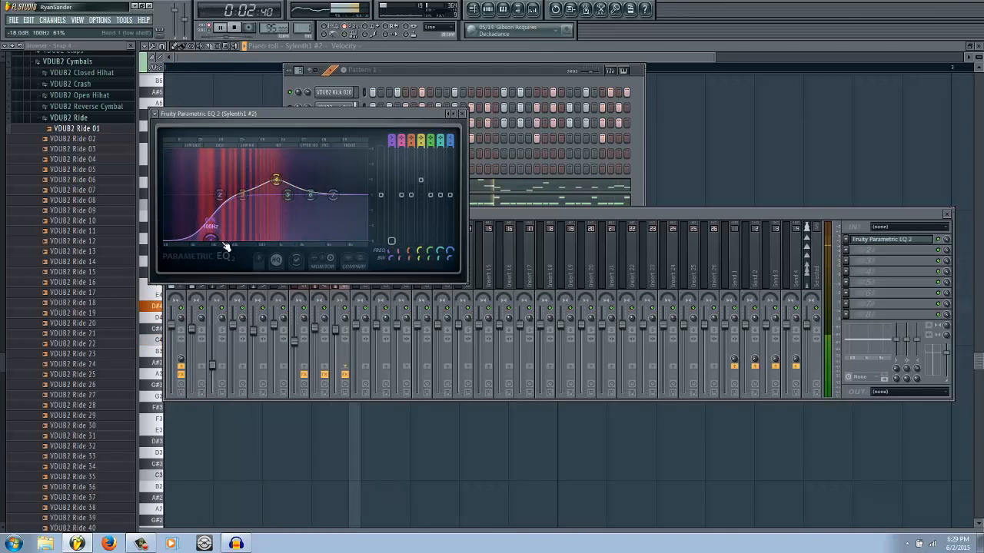
Add Fruity Parametric EQ 2 to the A.N.Ax64 mixer track.
left_click(547, 71)
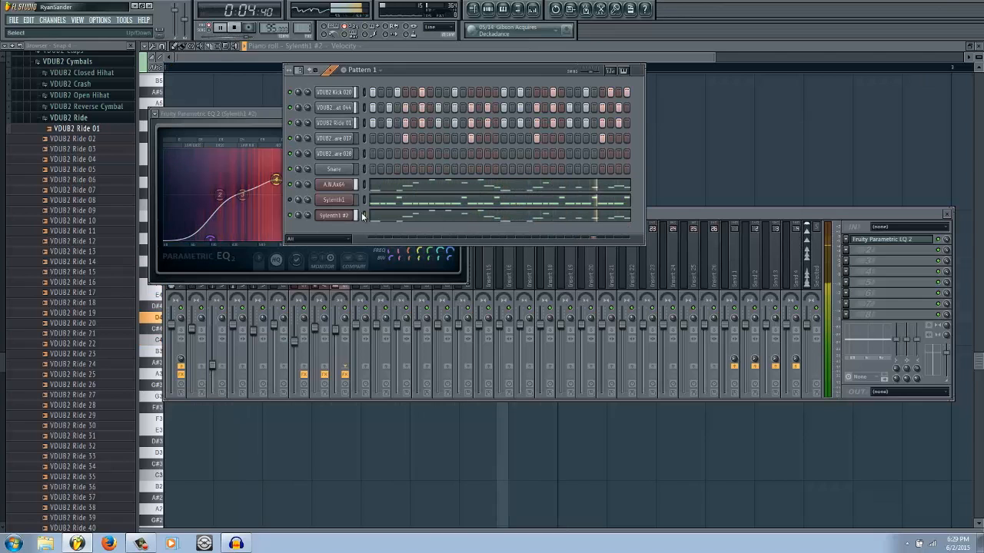
left_click(708, 225)
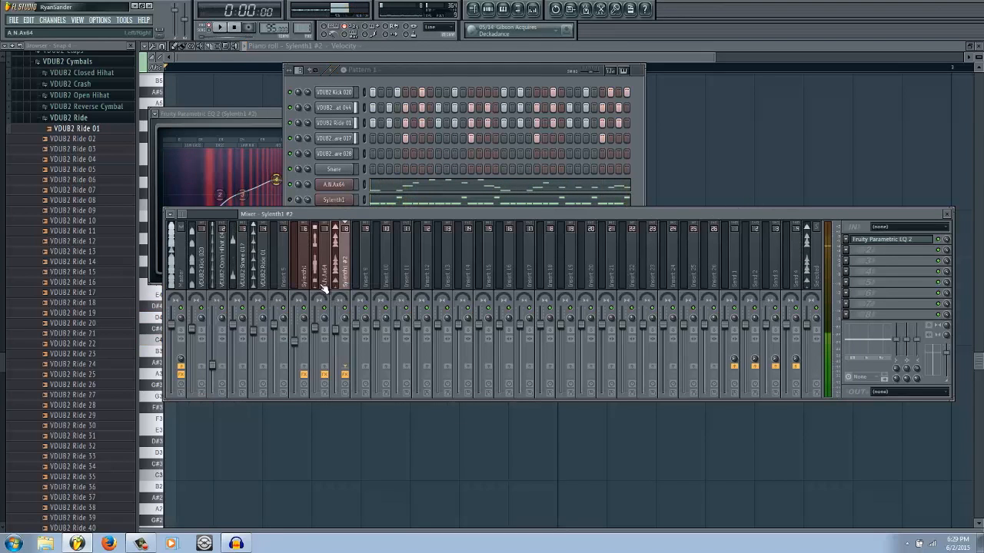
left_click(326, 278)
left_click(846, 240)
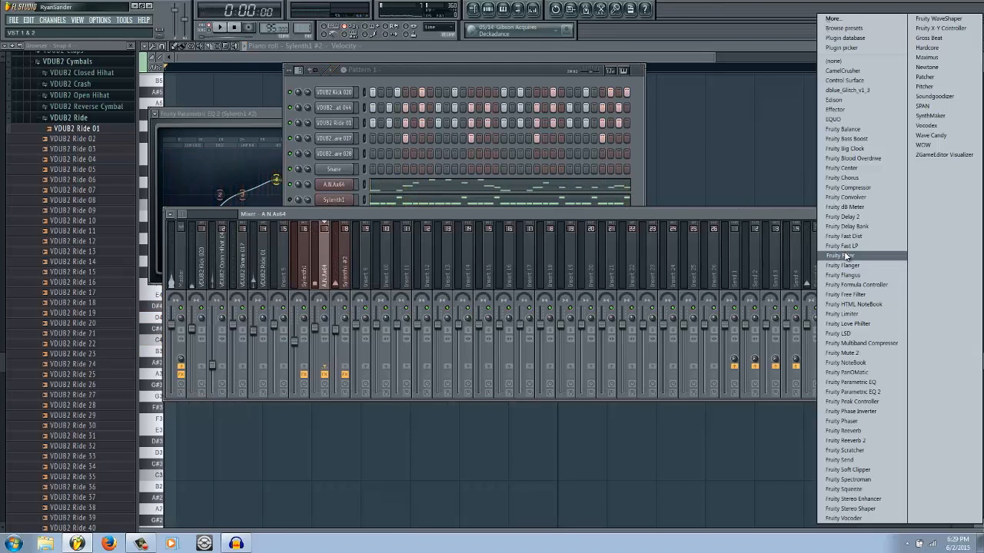
left_click(927, 38)
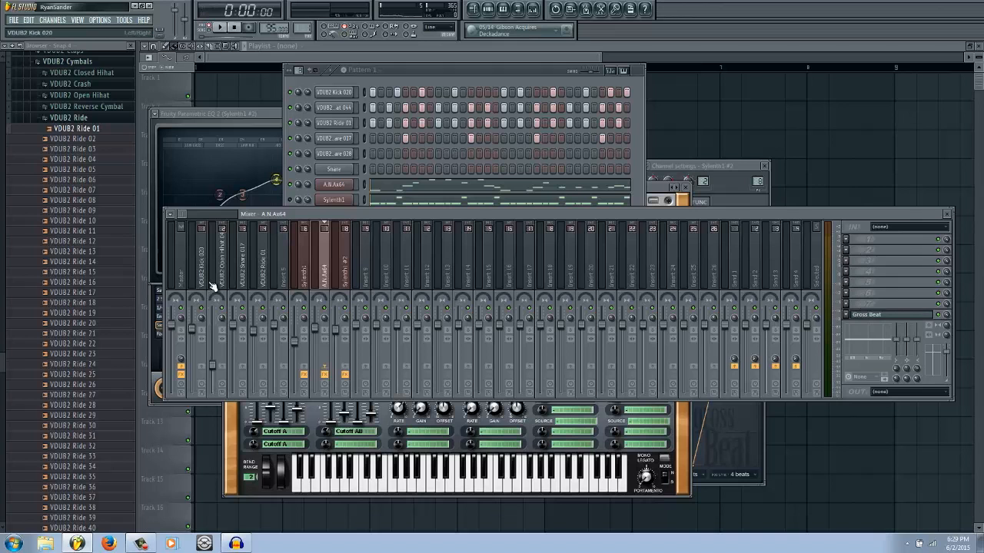
left_click(847, 235)
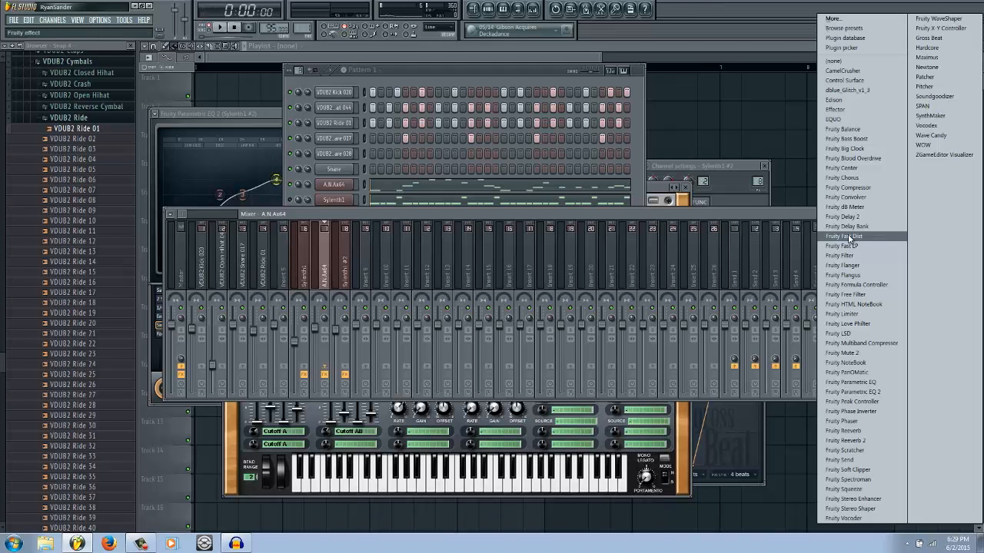
left_click(884, 392)
Shape the A.N.Ax64 EQ with band 7 at -18 dB near 487 Hz and band 1 fully cut at the lowest frequencies, playing the pattern.
left_click_drag(353, 220, 292, 263)
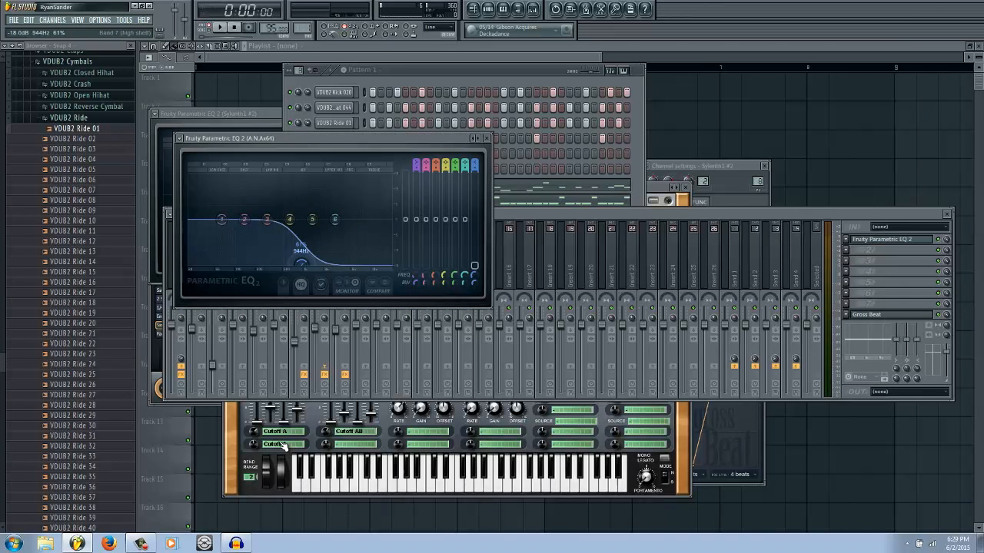
key("space")
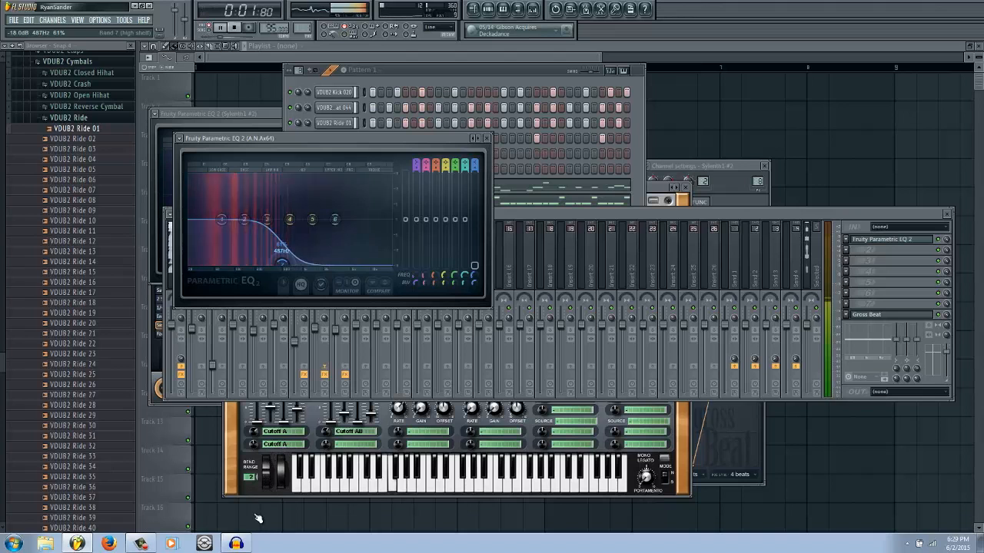
left_click_drag(222, 220, 203, 223)
left_click_drag(197, 258, 190, 263)
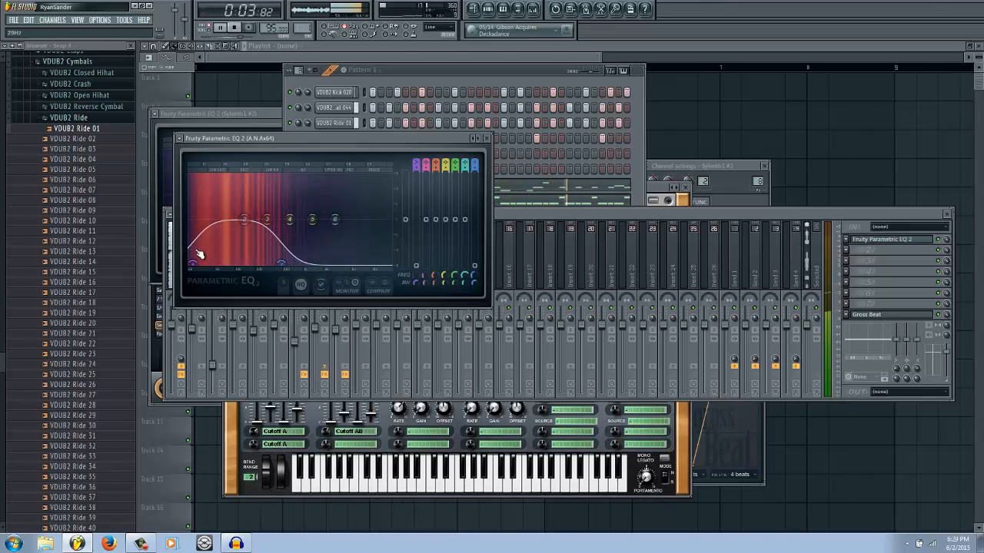
key("space")
Clear the open windows, bring the channel list back up and move the A.N.Ax64 channel below Sylenth1.
left_click(498, 75)
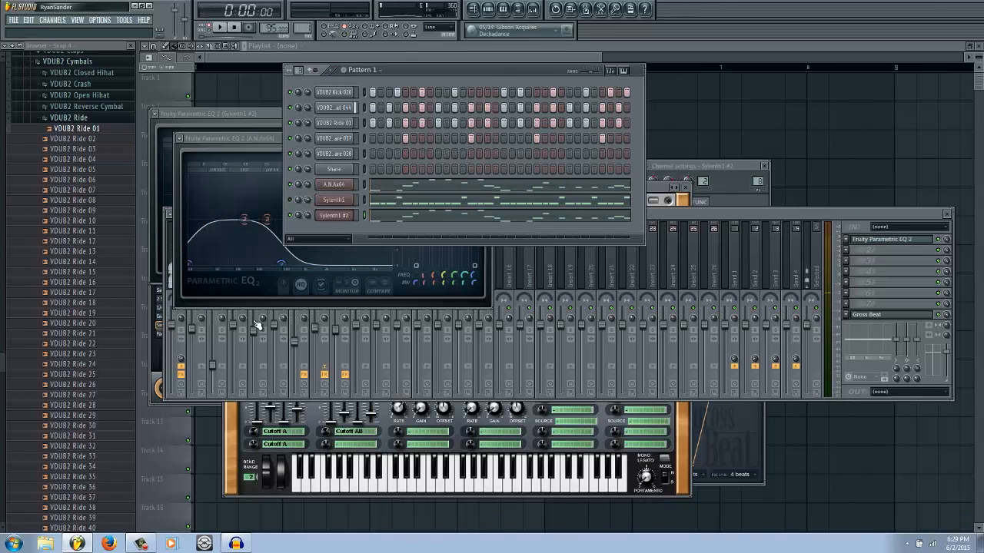
left_click(343, 185)
key("F12")
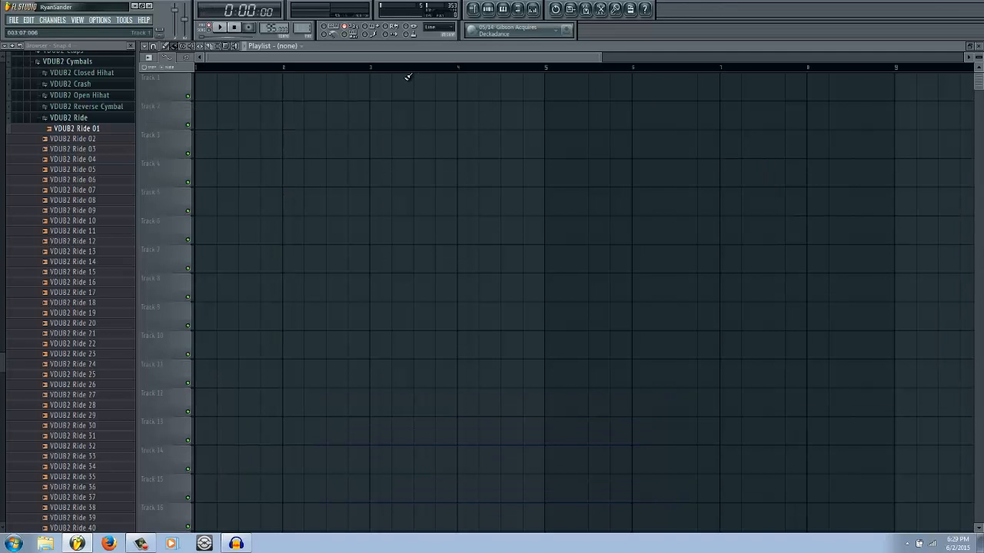
key("F6")
right_click(351, 184)
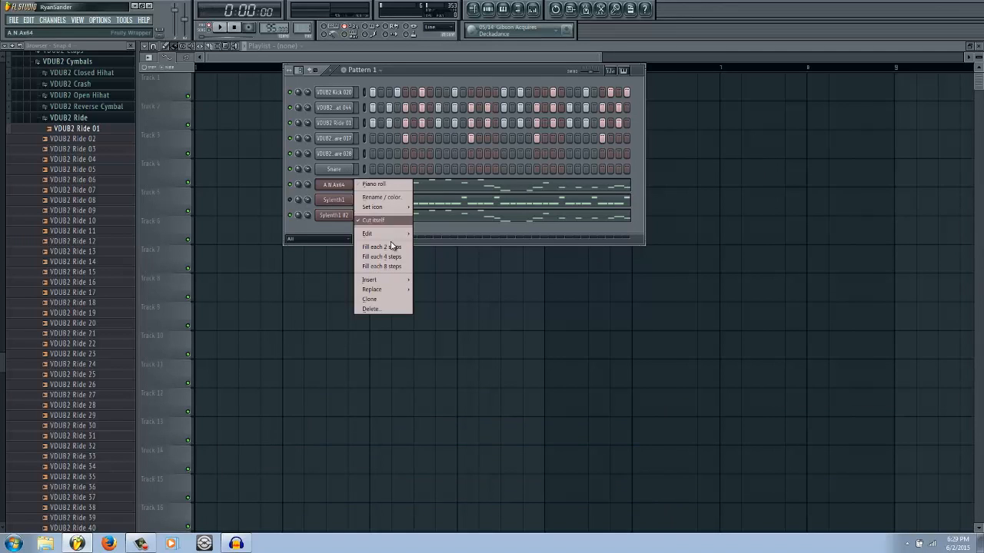
left_click(445, 68)
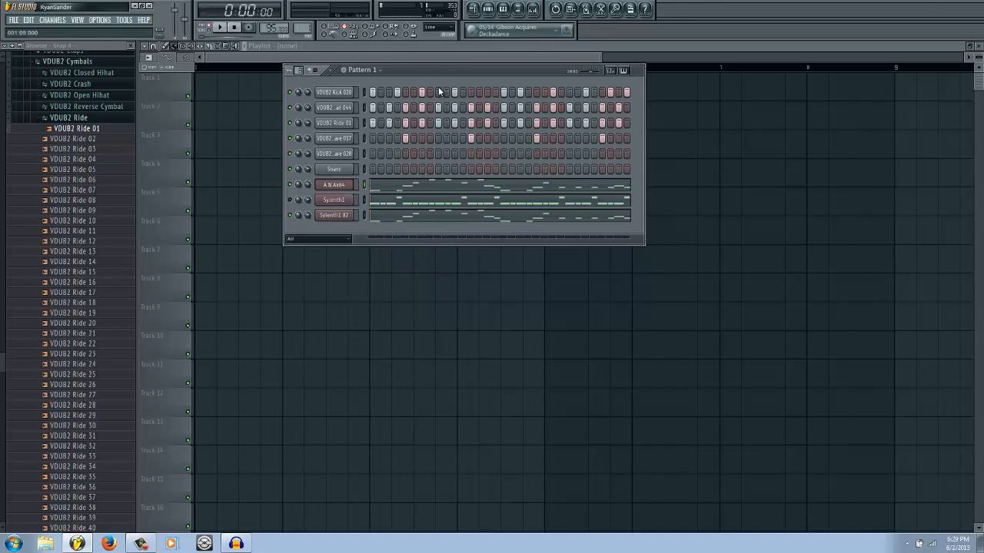
key("alt+Down")
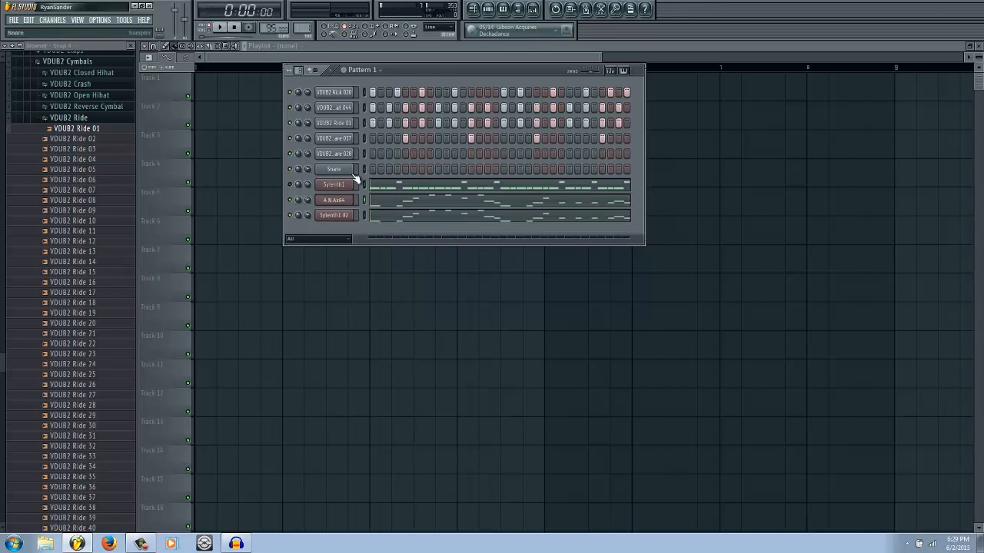
Bring up the A.N.Ax64 and Sylenth1 #2 EQs side by side and move the mixer below them.
left_click(533, 9)
left_click(332, 283)
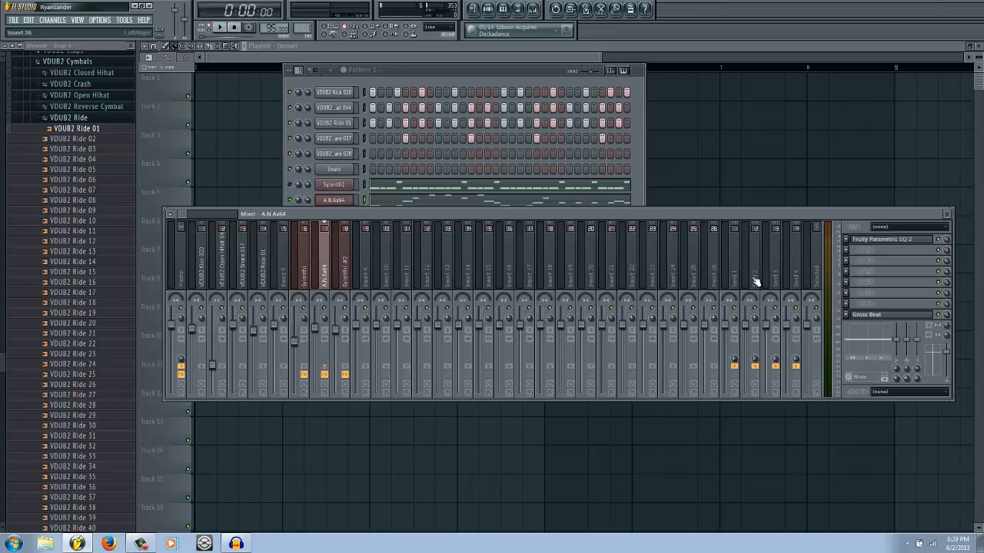
left_click(896, 240)
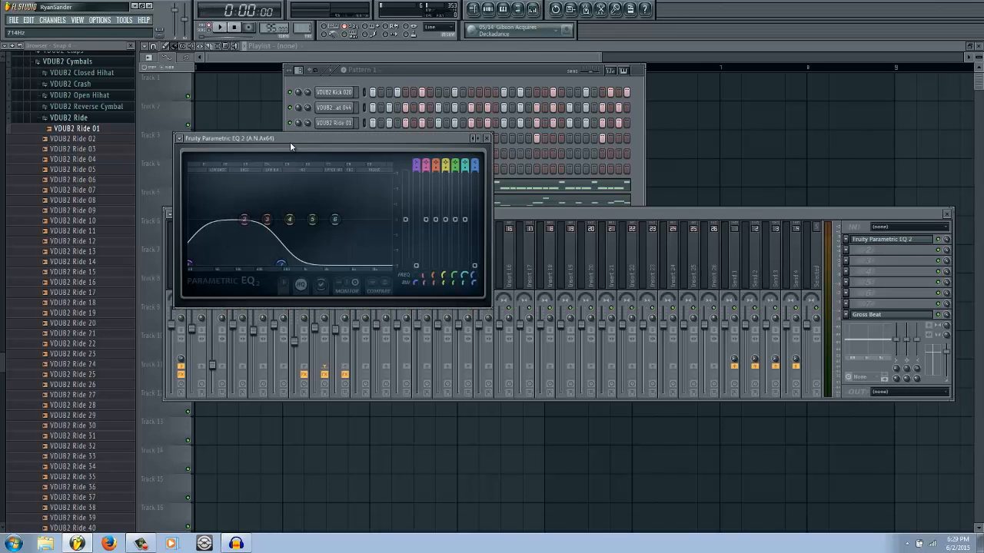
left_click_drag(290, 141, 256, 110)
left_click(528, 210)
left_click(345, 284)
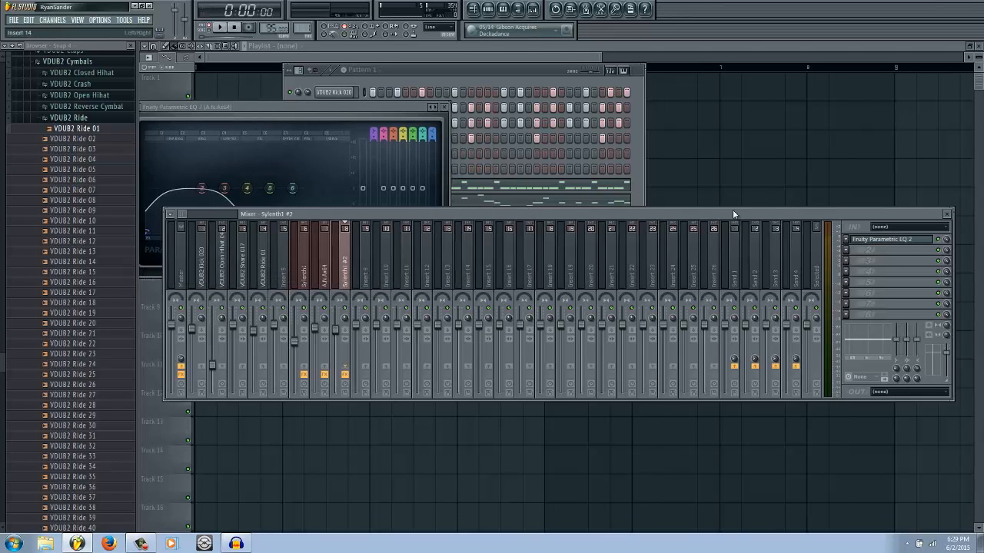
left_click(884, 242)
left_click_drag(408, 113, 672, 101)
left_click_drag(357, 214, 352, 322)
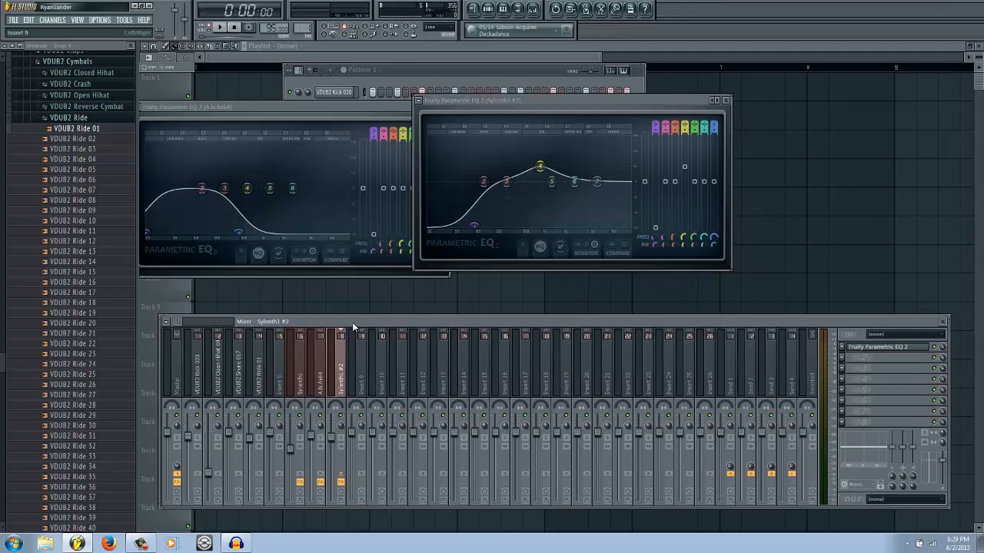
Set band 1 of the Sylenth1 #2 EQ to about 129 Hz while the pattern plays.
key("space")
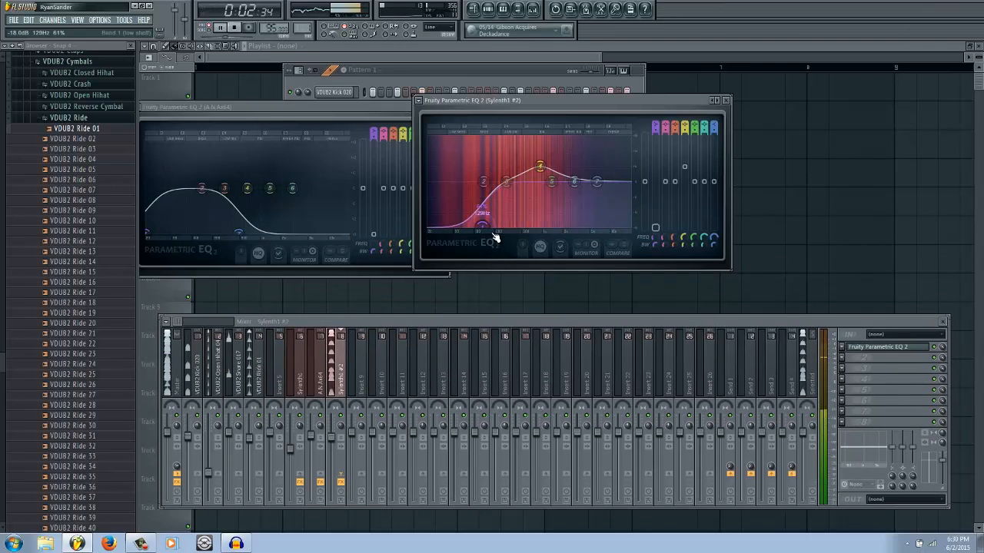
key("F6")
key("space")
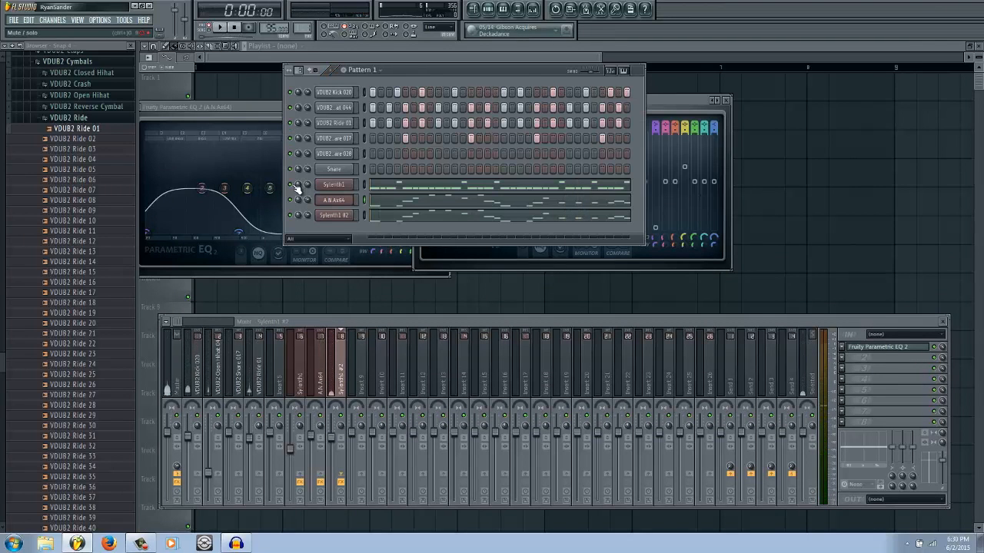
Play the pattern and compare it with the A.N.Ax64 and Sylenth1 #2 channels muted and unmuted, keeping the mixer at hand.
key("space")
key("F12")
key("F12")
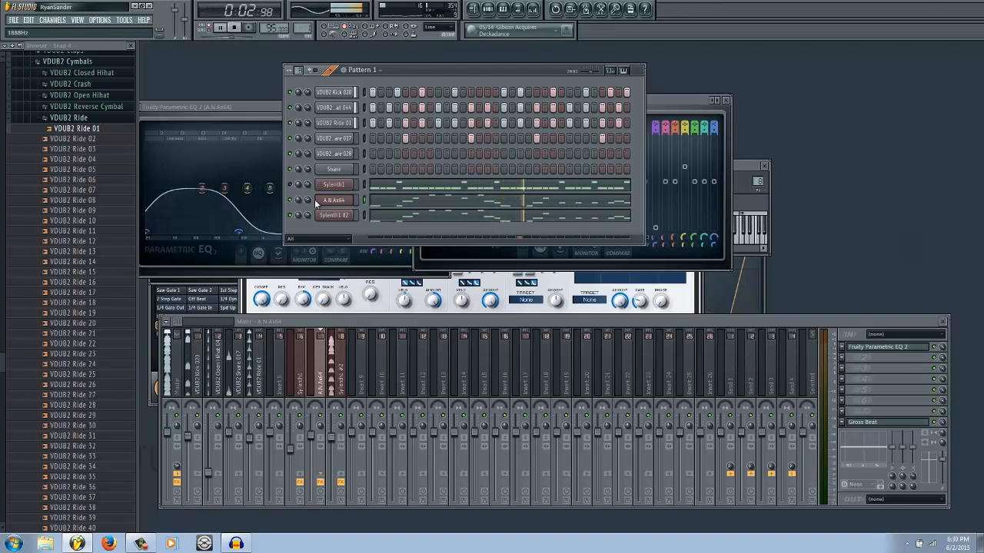
key("F6")
key("F5")
key("F6")
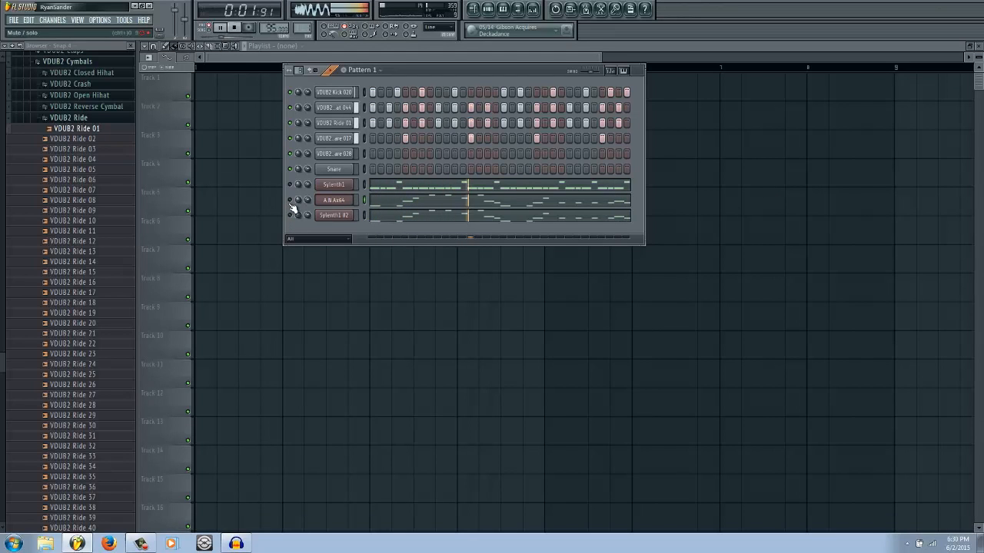
key("F6")
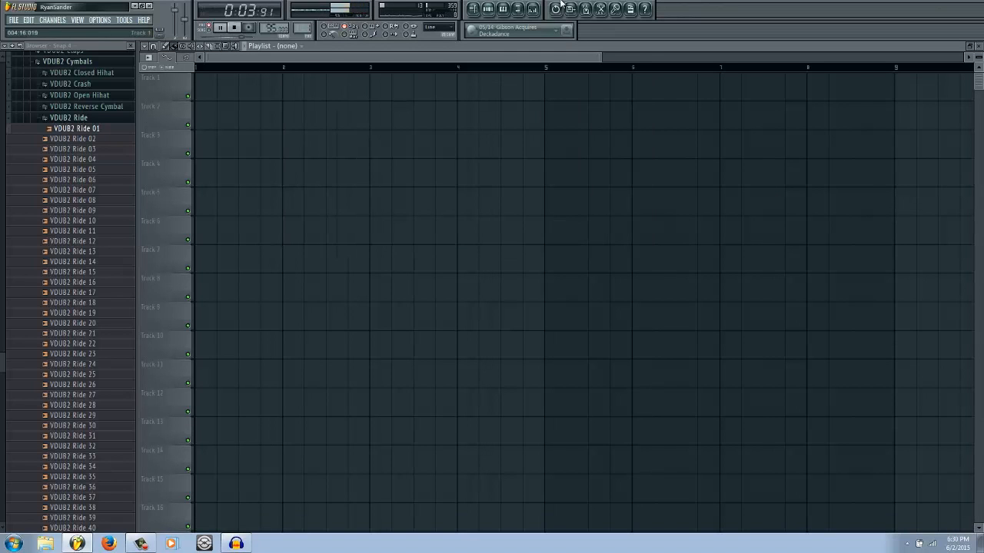
left_click(532, 12)
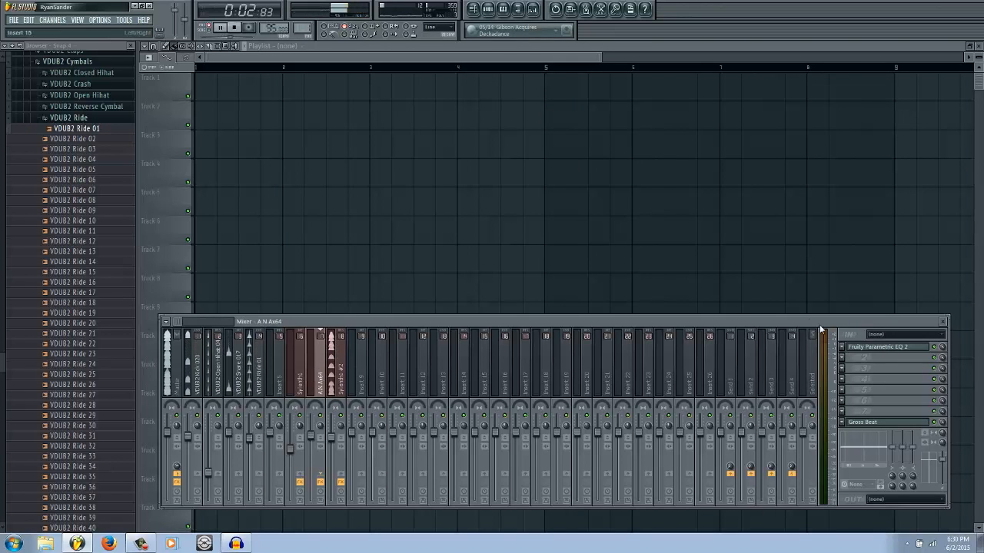
Unmute the Sylenth1 channel and play the pattern with all three synths together.
key("F6")
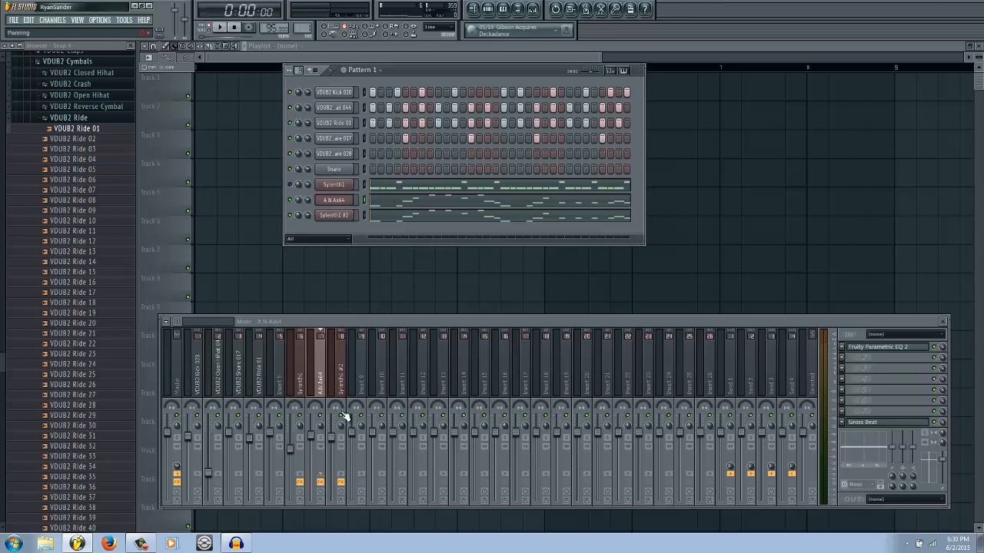
right_click(317, 391)
left_click(444, 368)
key("space")
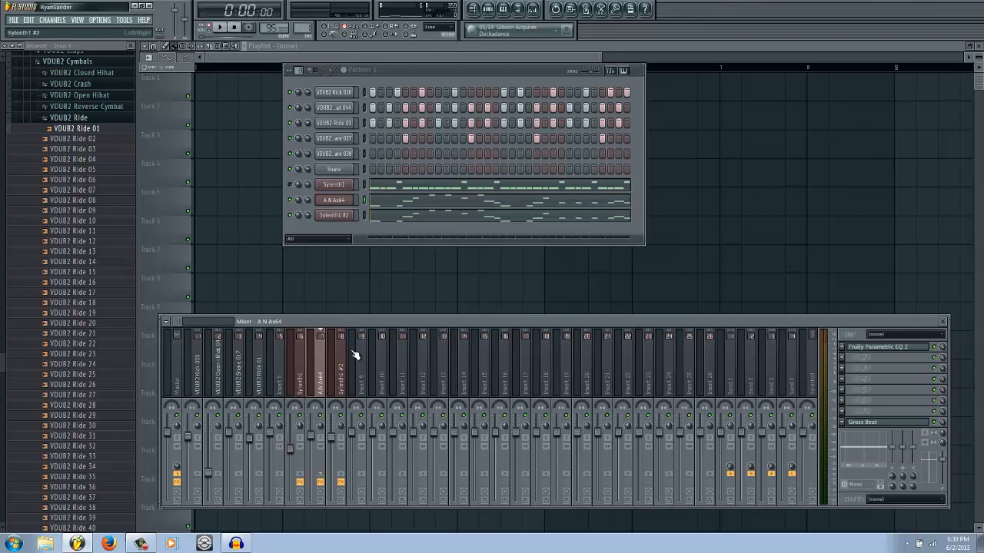
left_click(297, 184)
key("space")
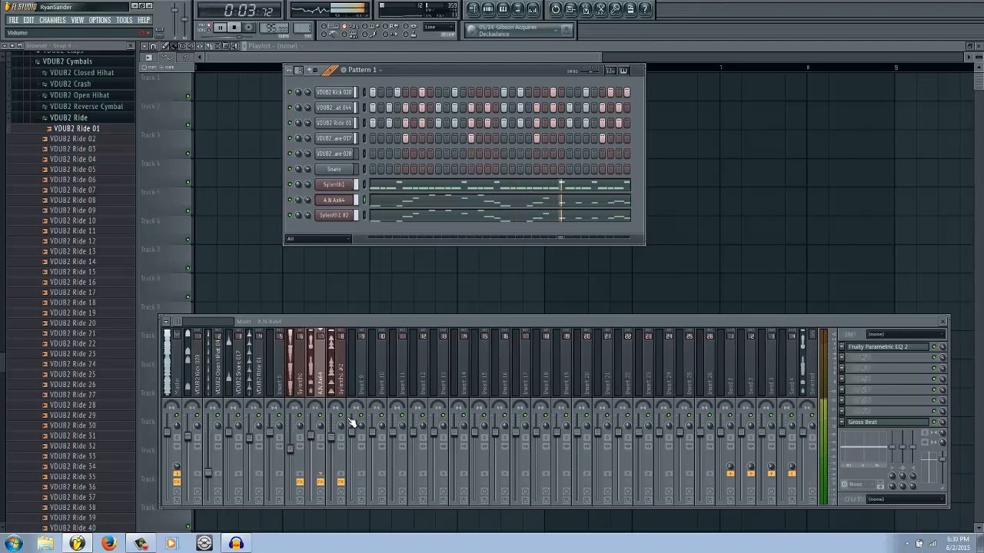
key("space")
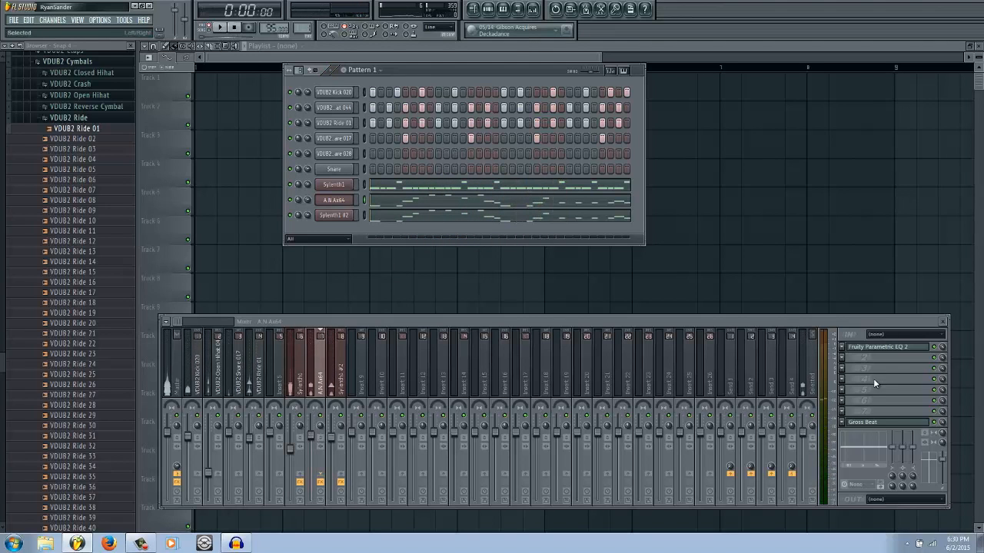
Switch off the built-in reverb in Sylenth1 and rename the Send 1 mixer track as Reverb.
left_click(334, 185)
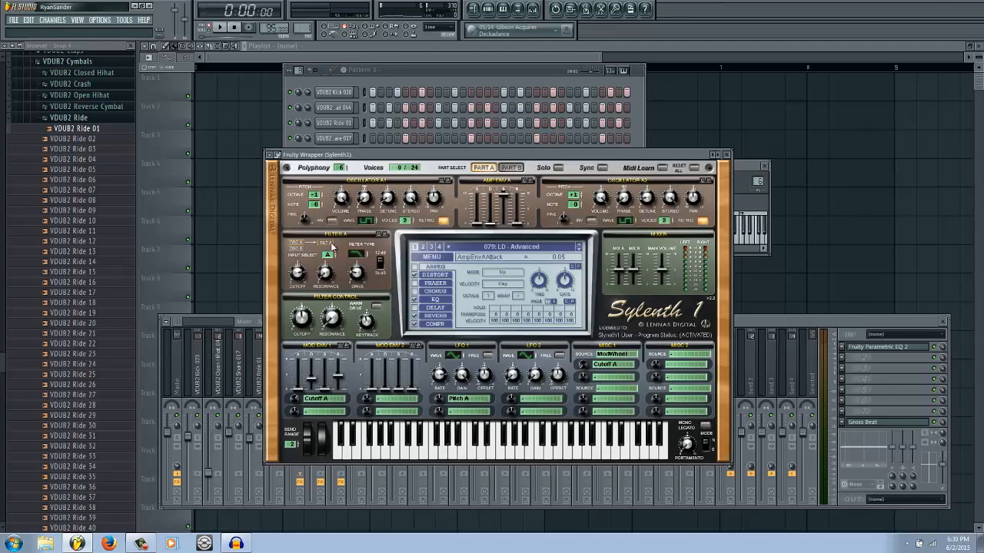
left_click(791, 327)
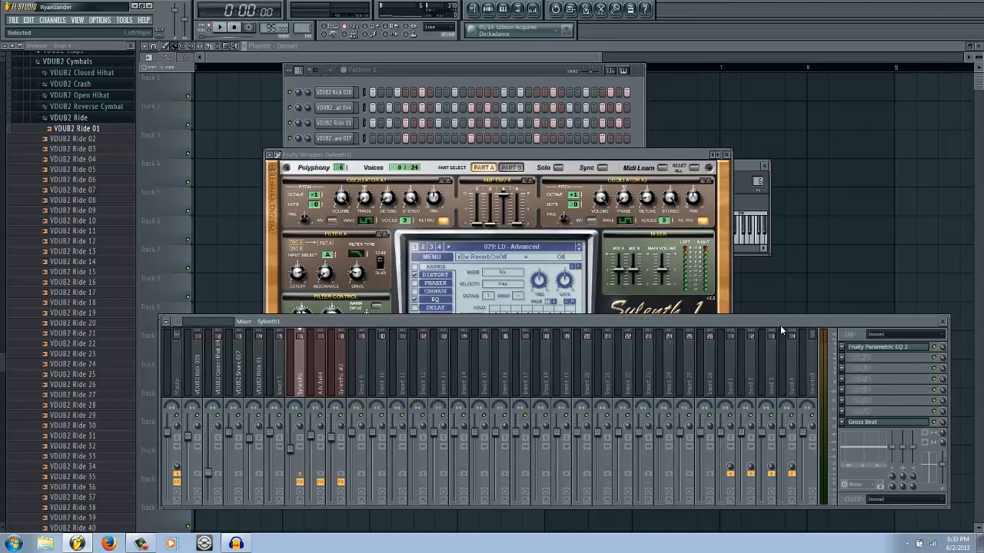
right_click(734, 387)
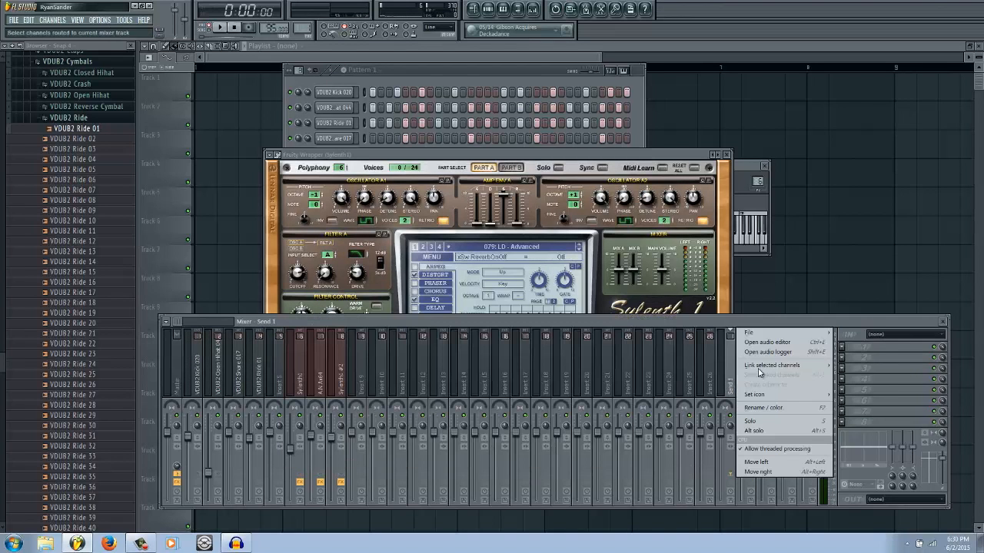
left_click(765, 407)
type("Reverb")
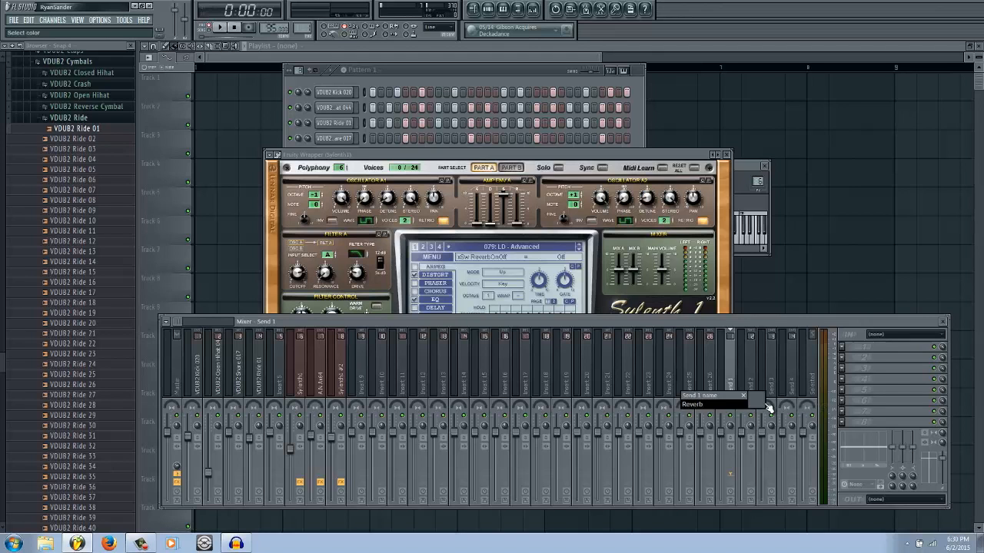
key("Return")
Add Fruity Reeverb to the Reverb track with LowCut near 505 Hz, a 14 ms predelay, room size 43 and a brighter color.
left_click(845, 348)
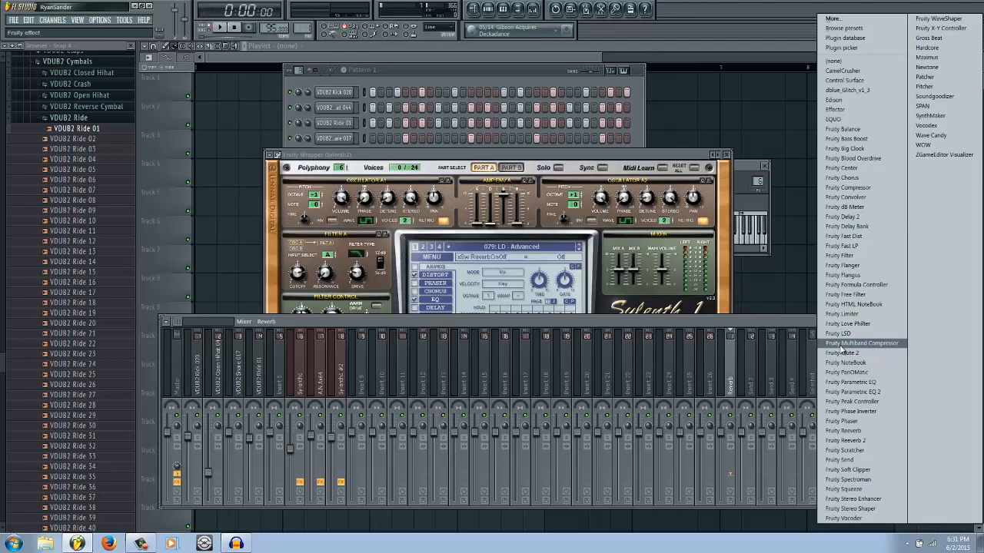
left_click(863, 441)
scroll(250, 159, "up", 3)
mouse_move(162, 158)
left_mouse_down()
mouse_move(158, 145)
mouse_move(160, 165)
left_mouse_up()
scroll(161, 200, "up", 5)
scroll(161, 200, "up", 1)
left_click_drag(173, 134, 171, 110)
left_click_drag(245, 175, 217, 238)
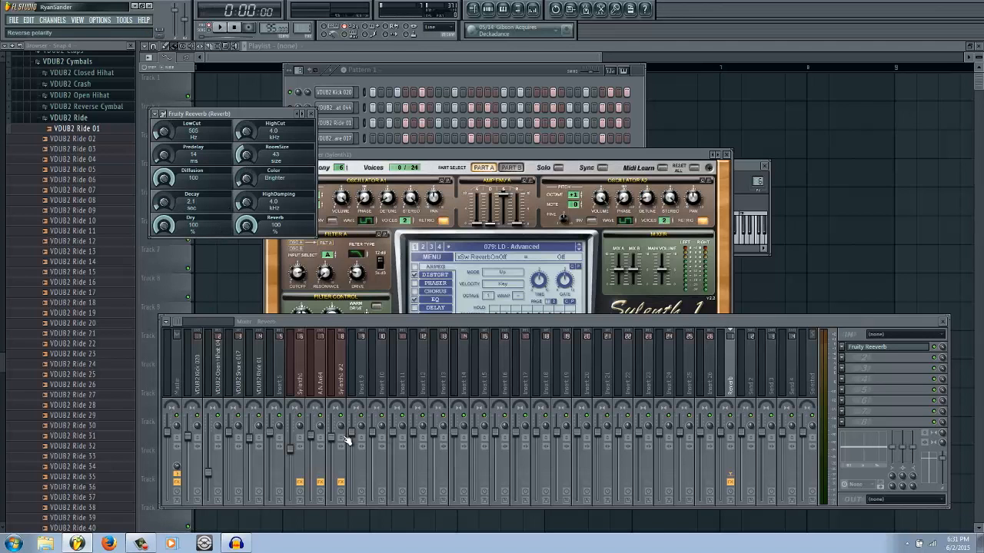
Send the Sylenth1 mixer track to the Reverb track and play the pattern to hear it.
key("space")
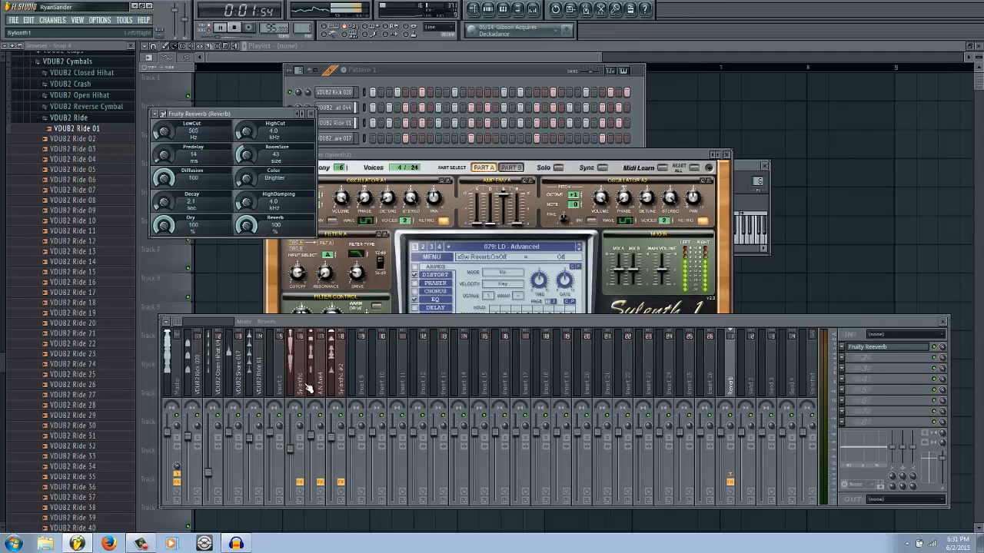
left_click(303, 388)
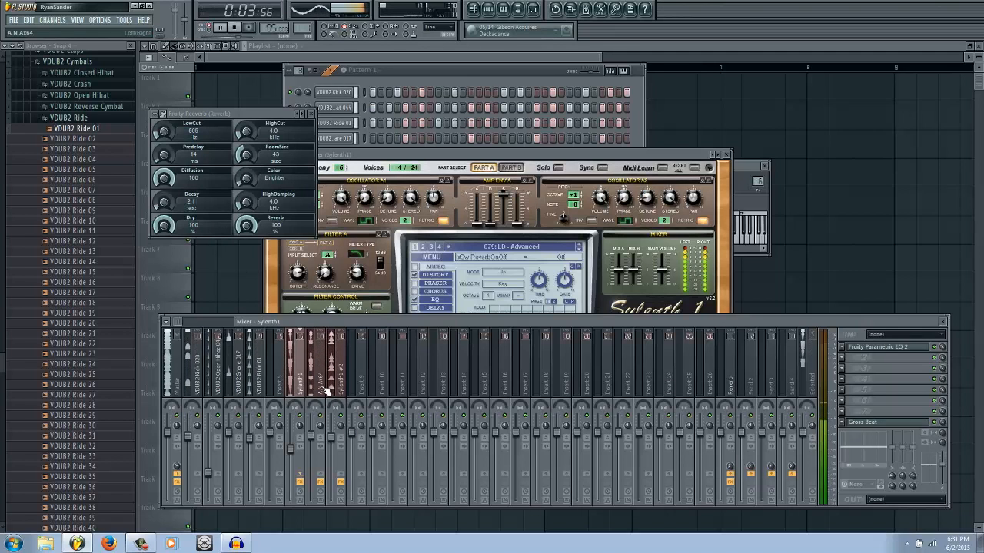
key("space")
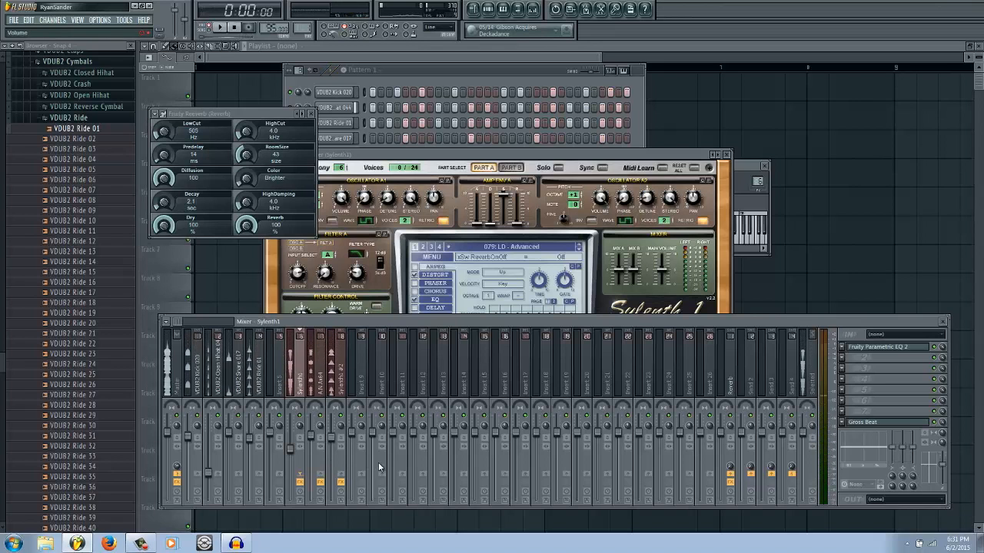
key("space")
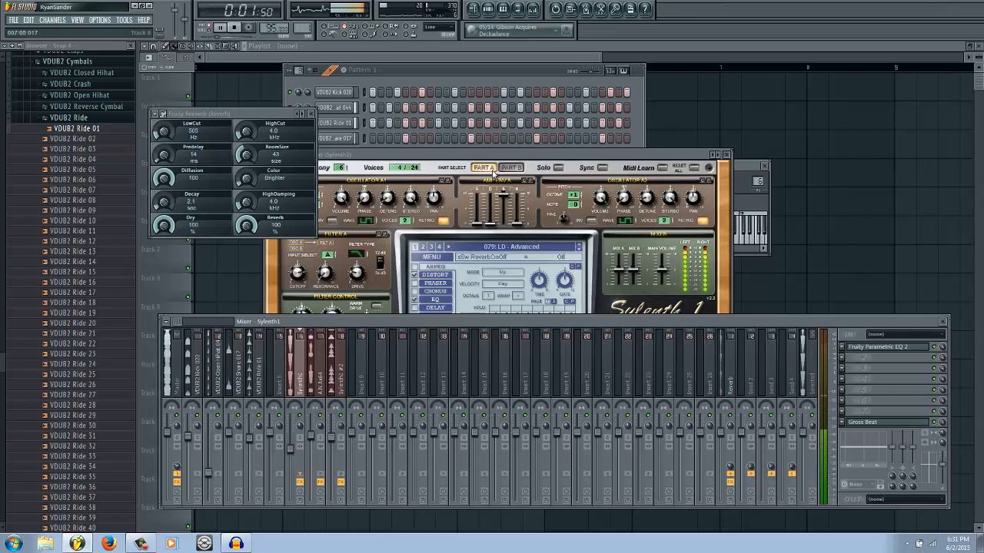
Bring up the channel list to audition the Sylenth1 lead, stop playback and move the list clear of the Fruity Reeverb window.
left_click(488, 10)
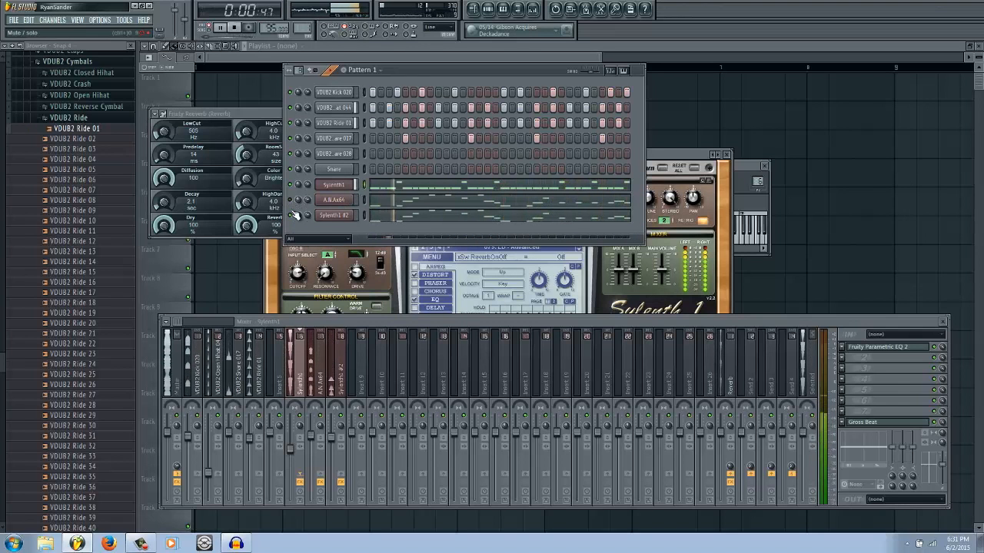
key("space")
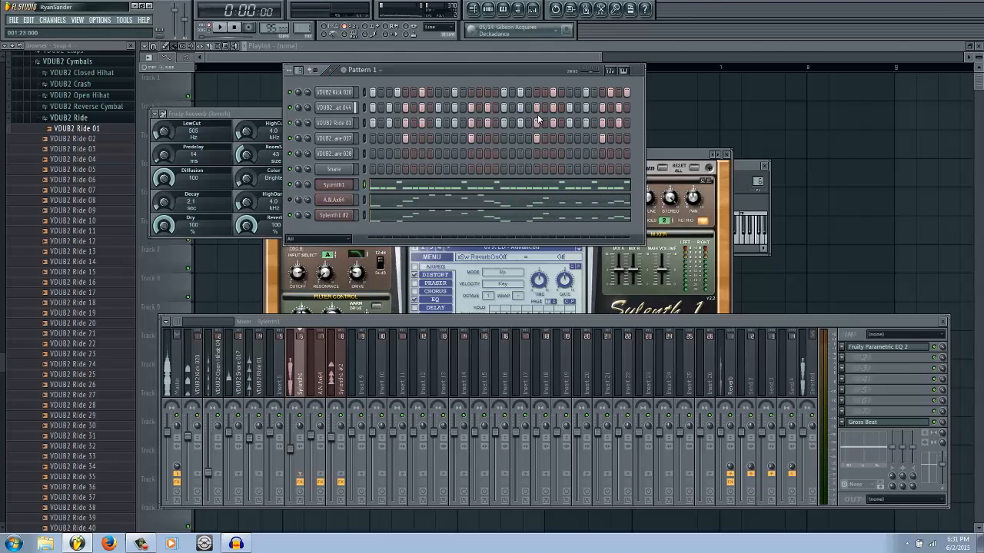
left_click_drag(507, 70, 637, 95)
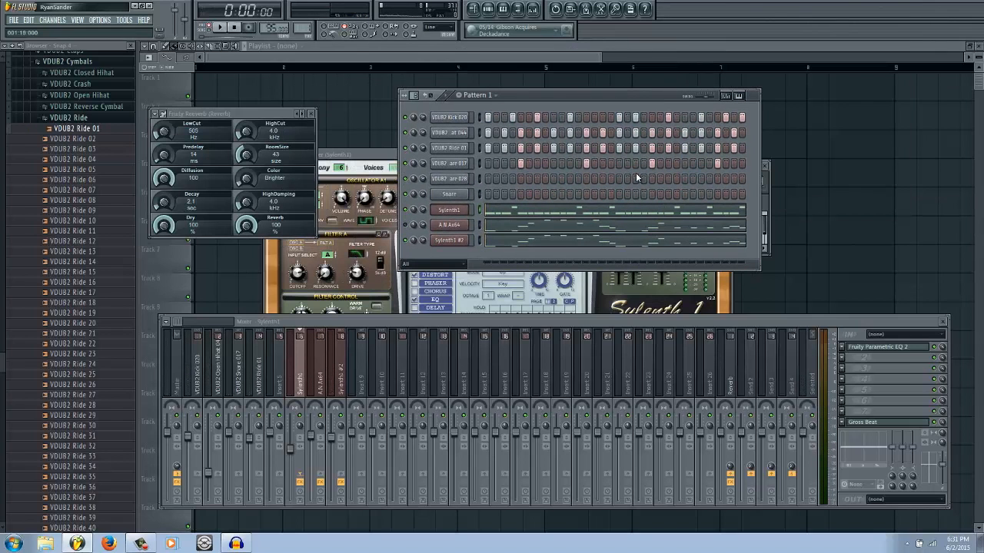